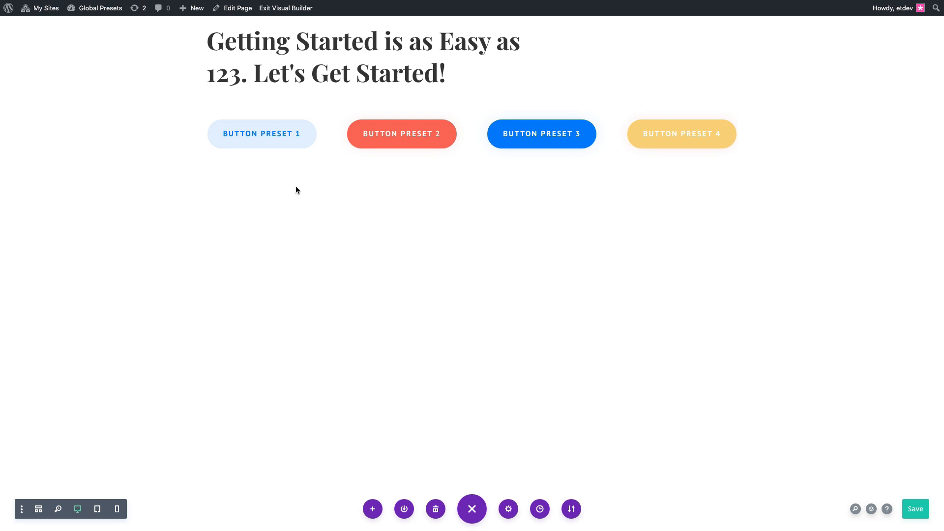
# Open the settings of the first button and assign it the Button Preset 1 preset.
pyautogui.click(251, 135)
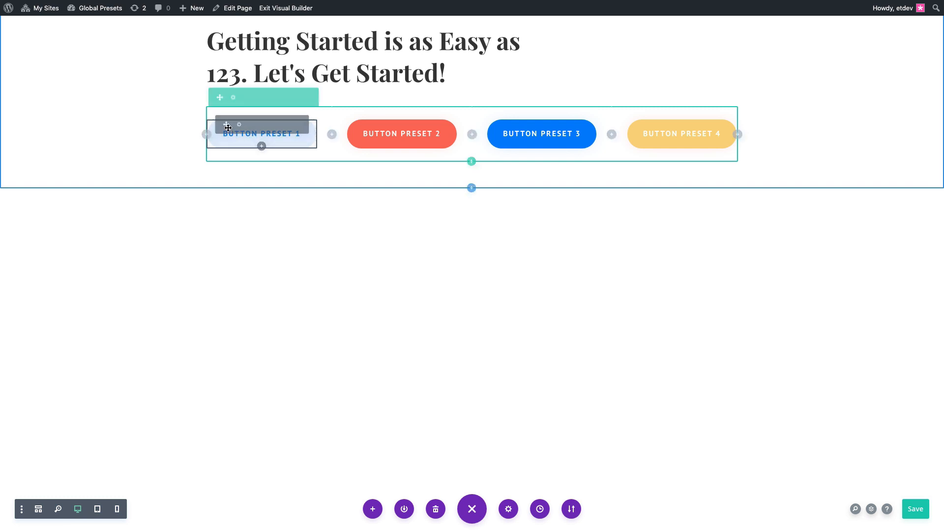
pyautogui.click(236, 125)
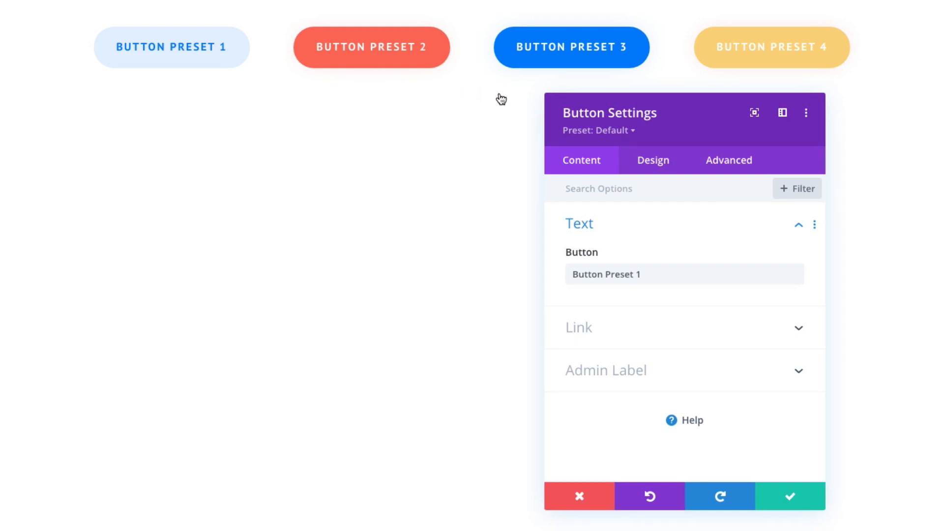
pyautogui.click(621, 134)
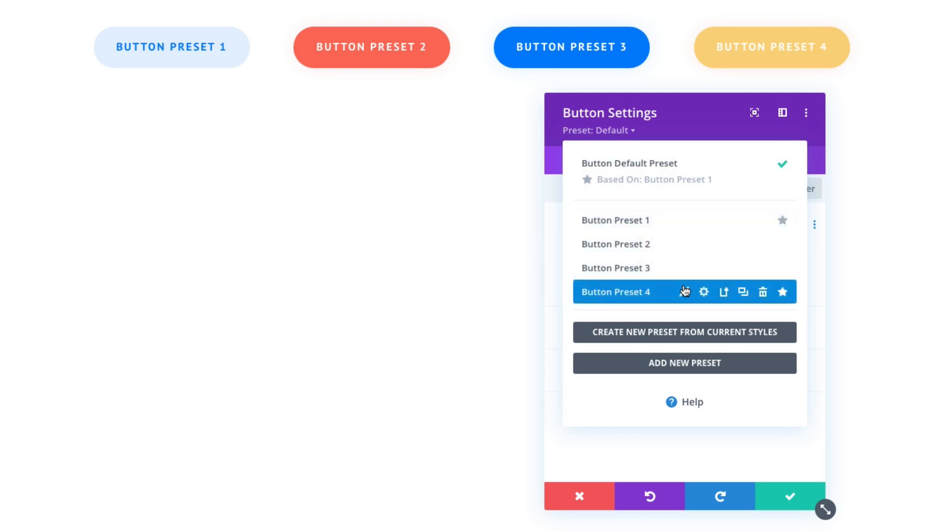
pyautogui.moveTo(681, 242)
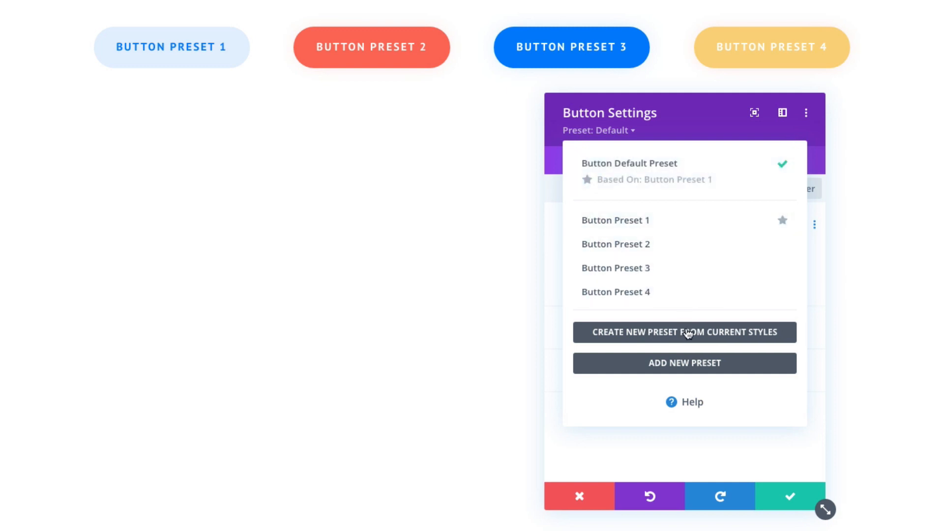
pyautogui.click(713, 220)
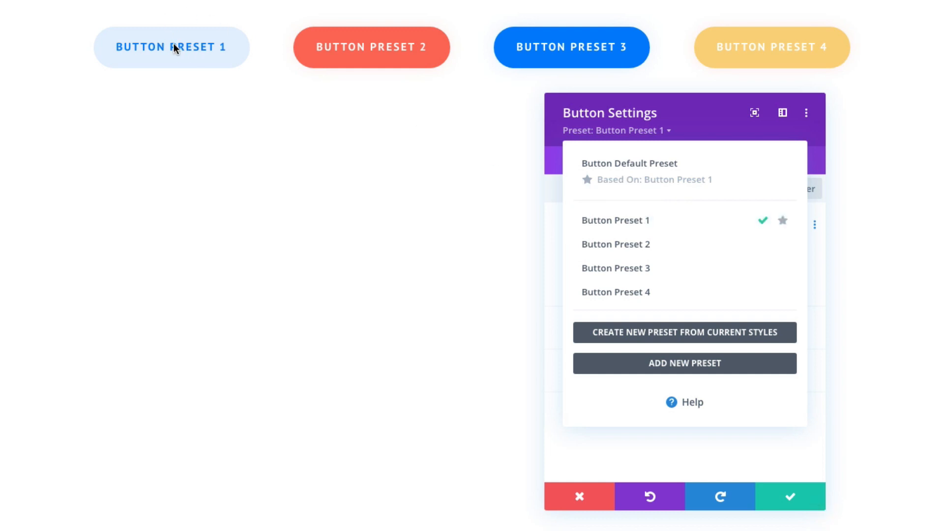
# Try Button Presets 2, 3 and 4 on the first button and switch it back to Button Preset 1.
pyautogui.click(633, 250)
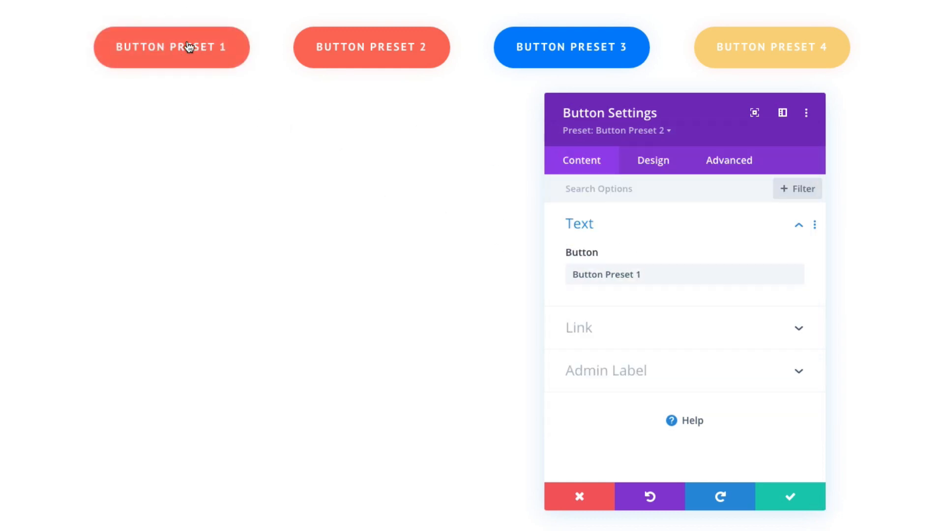
pyautogui.moveTo(592, 136)
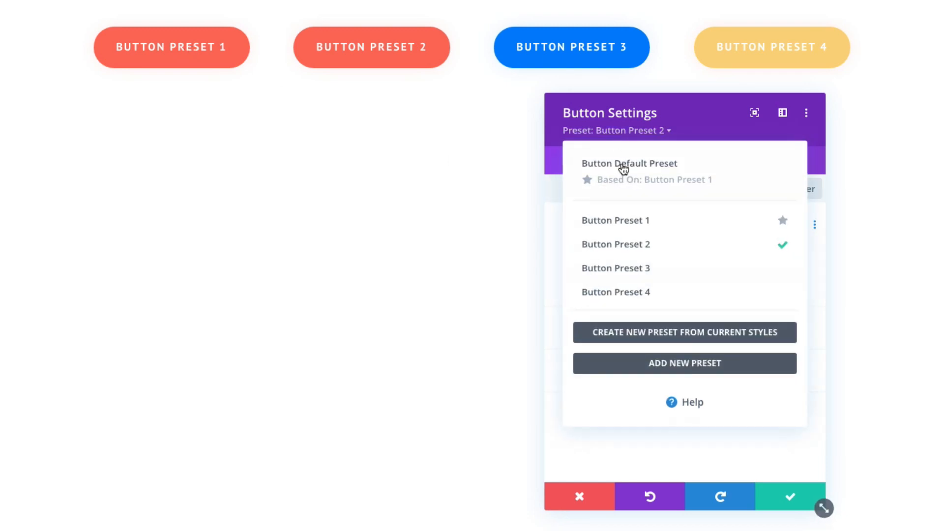
pyautogui.click(636, 267)
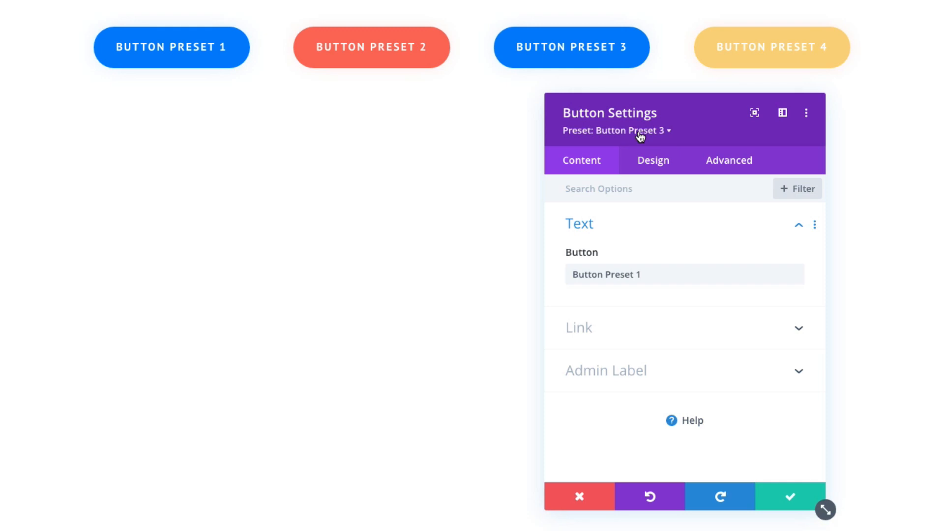
pyautogui.moveTo(640, 137)
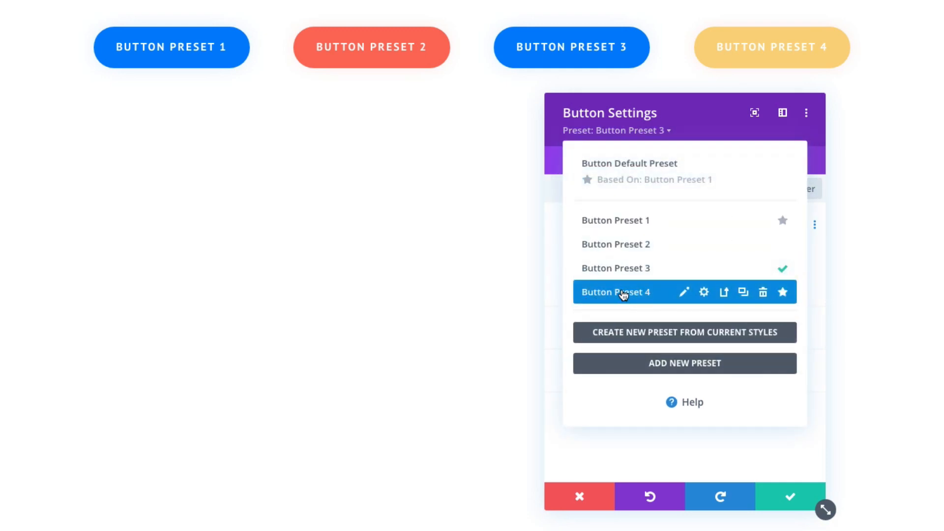
pyautogui.click(622, 293)
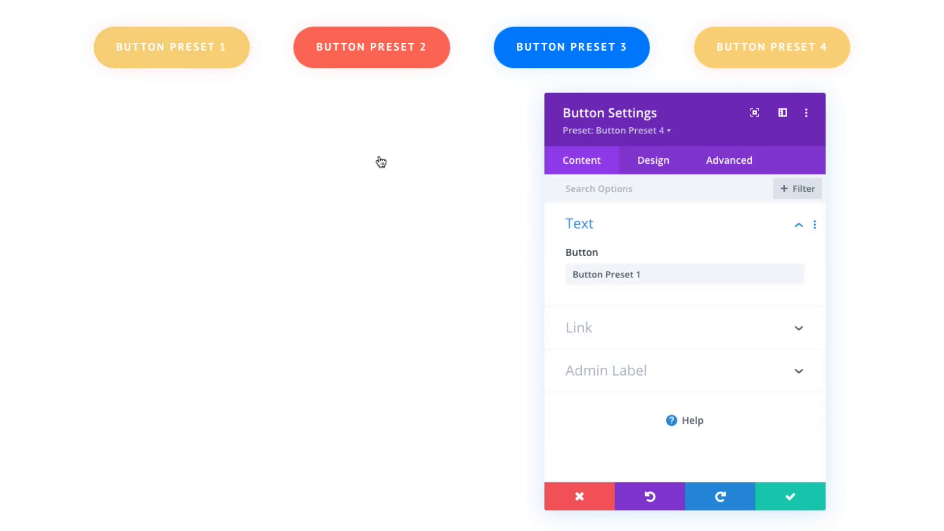
pyautogui.moveTo(658, 134)
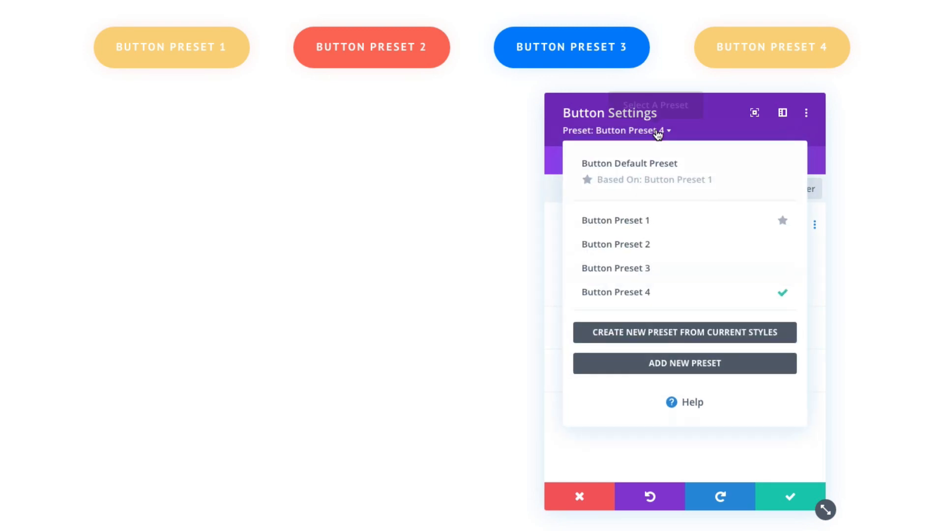
pyautogui.click(643, 220)
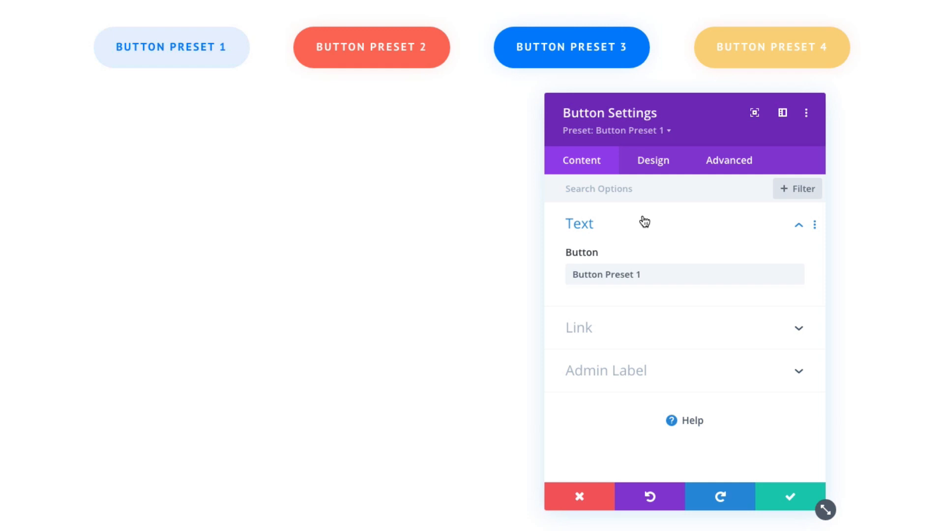
# Open Button Preset 1's styles for editing, show its design options, and save the preset for all Button modules.
pyautogui.click(580, 131)
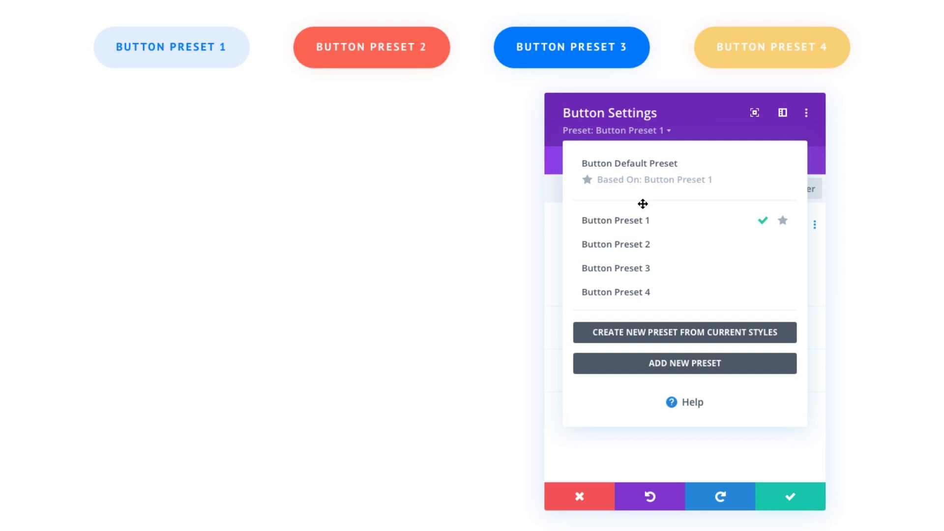
pyautogui.moveTo(648, 221)
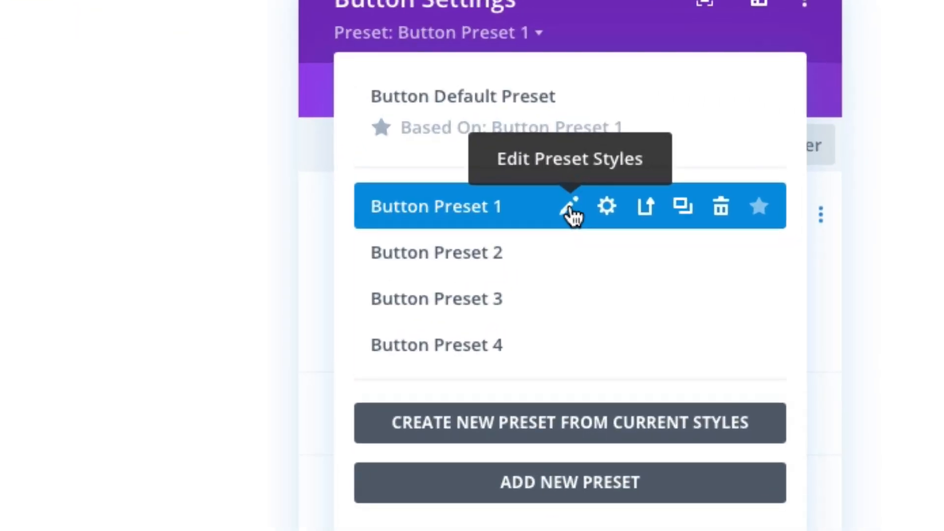
pyautogui.click(570, 209)
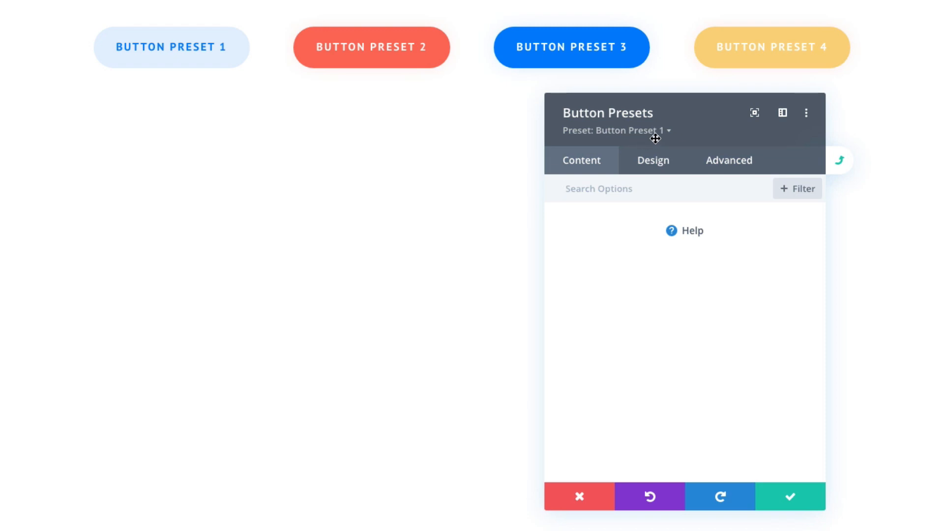
pyautogui.click(659, 164)
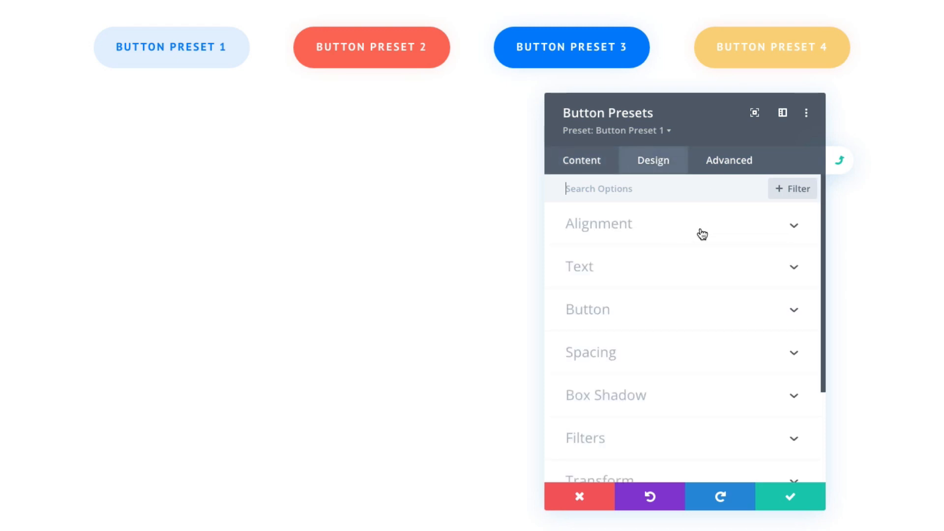
pyautogui.click(790, 496)
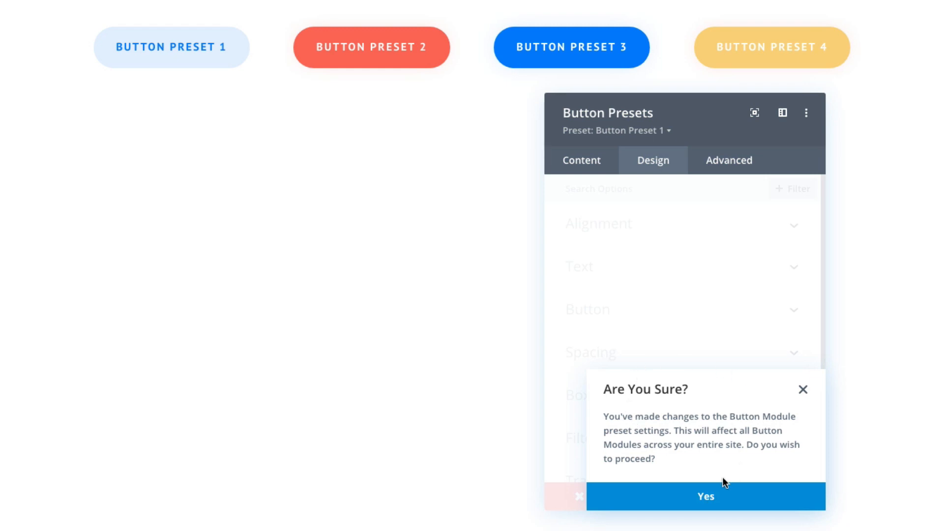
pyautogui.click(719, 496)
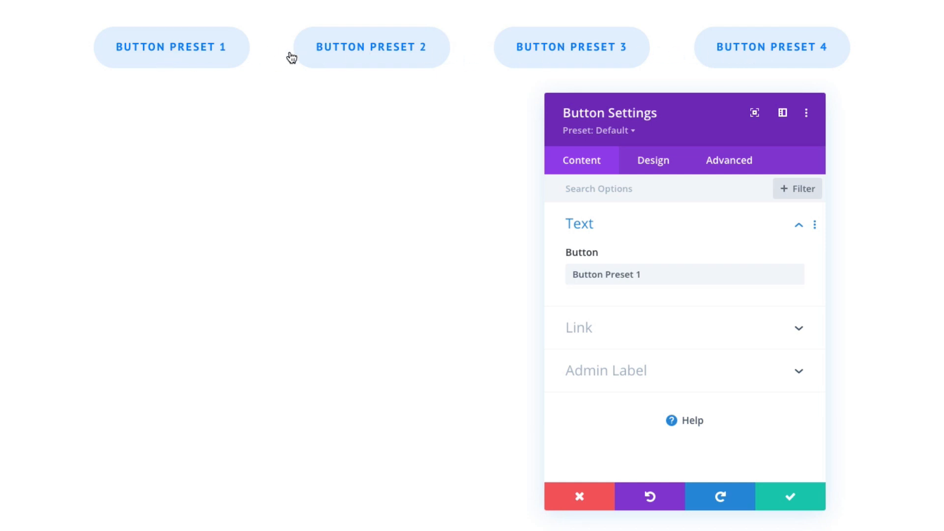
# Edit the styles of the Button Default Preset and expand its Button design options.
pyautogui.click(611, 132)
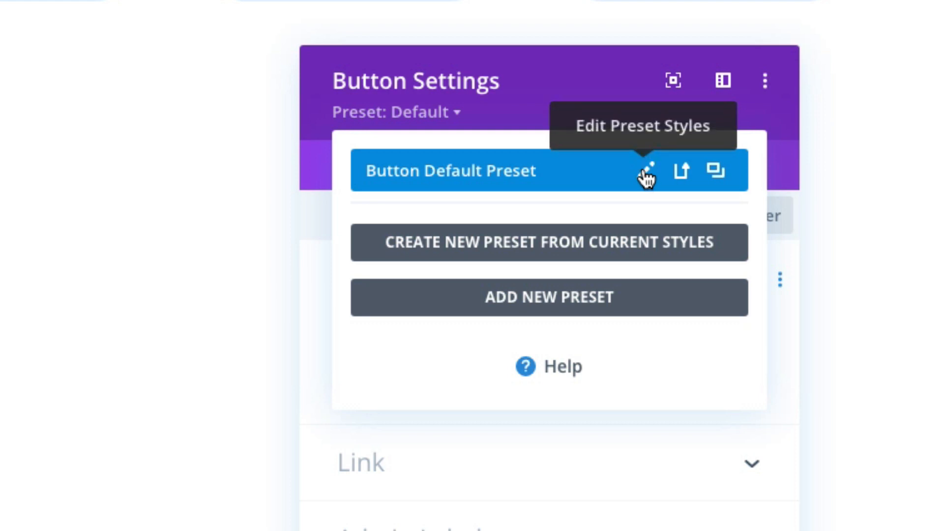
pyautogui.click(648, 173)
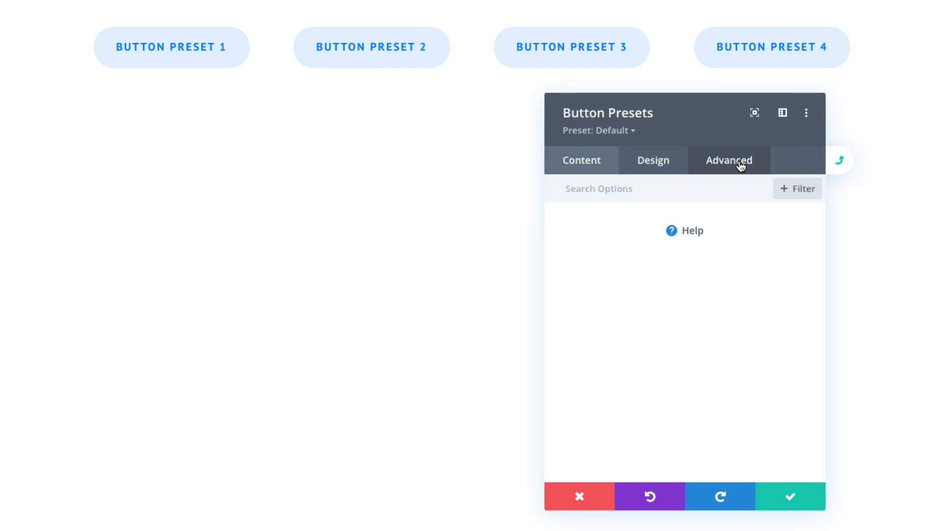
pyautogui.click(669, 163)
pyautogui.click(672, 309)
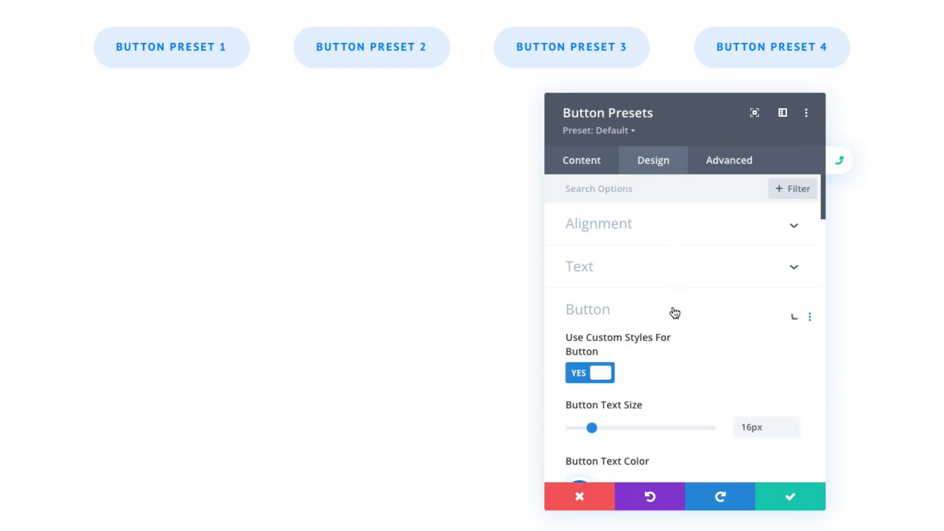
# Examine the default preset's button text size, text color and solid background color settings.
pyautogui.scroll(-2, 674, 288)
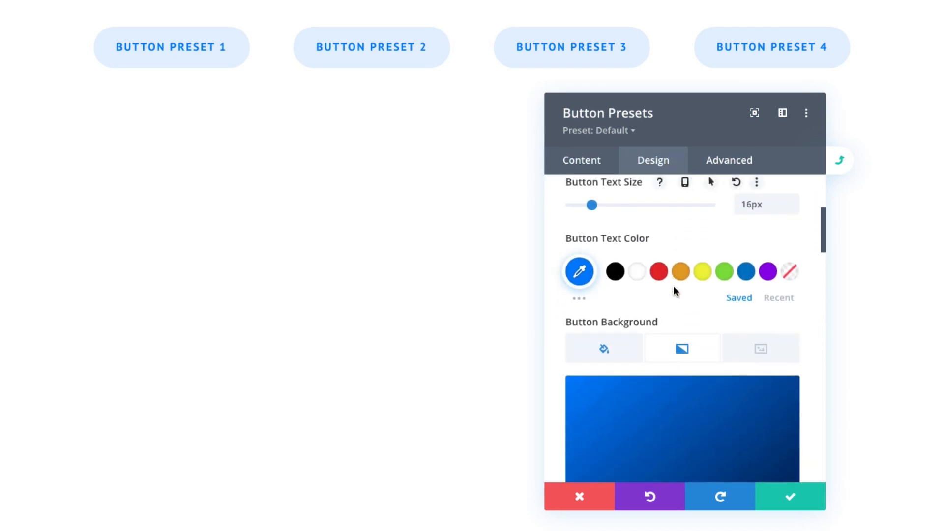
pyautogui.scroll(3, 673, 288)
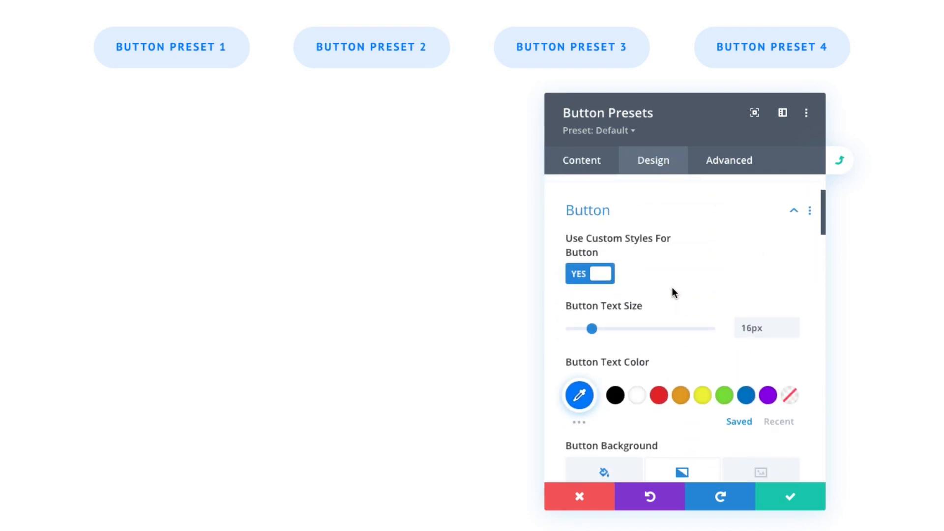
pyautogui.scroll(-1, 672, 287)
pyautogui.click(604, 450)
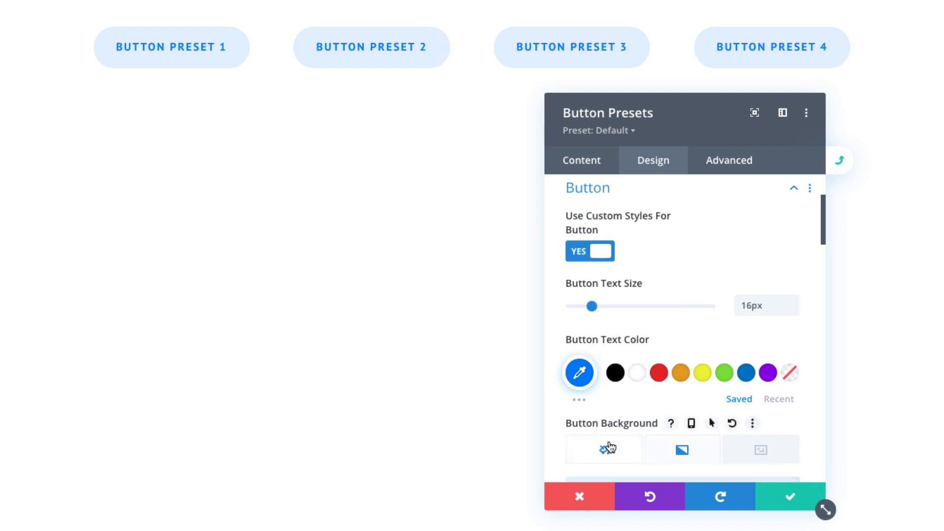
pyautogui.scroll(-4, 684, 433)
pyautogui.scroll(-1, 653, 373)
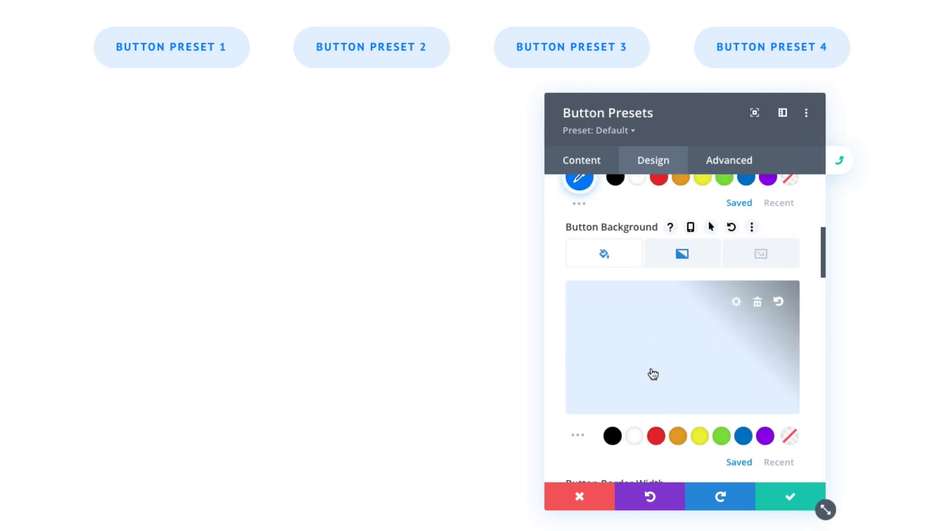
pyautogui.scroll(4, 737, 303)
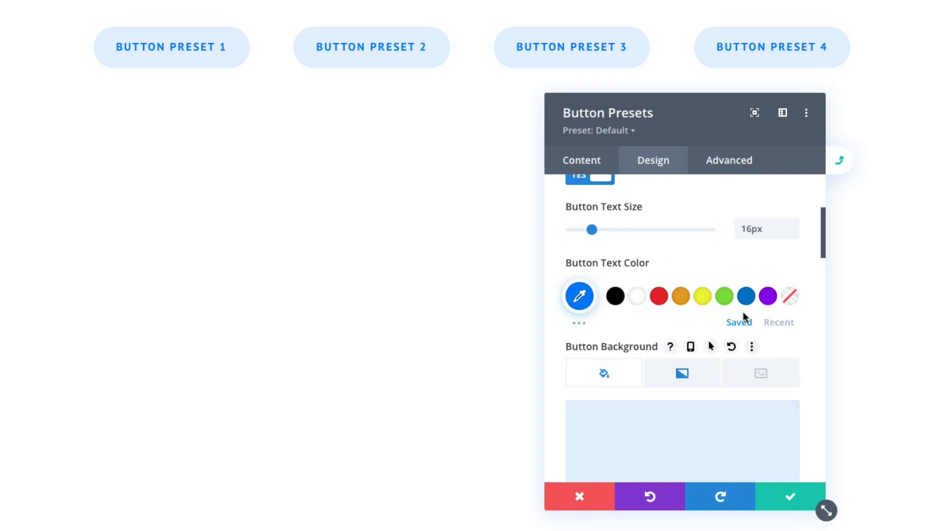
pyautogui.scroll(-3, 702, 309)
pyautogui.scroll(5, 703, 312)
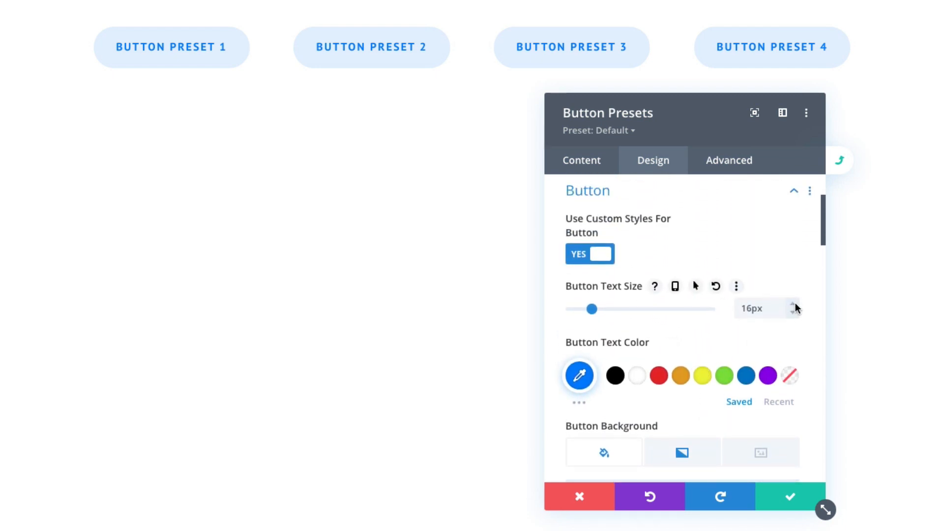
# Try a button text size of 18px in the default preset and return it to 16px.
pyautogui.click(793, 305)
pyautogui.click(793, 305)
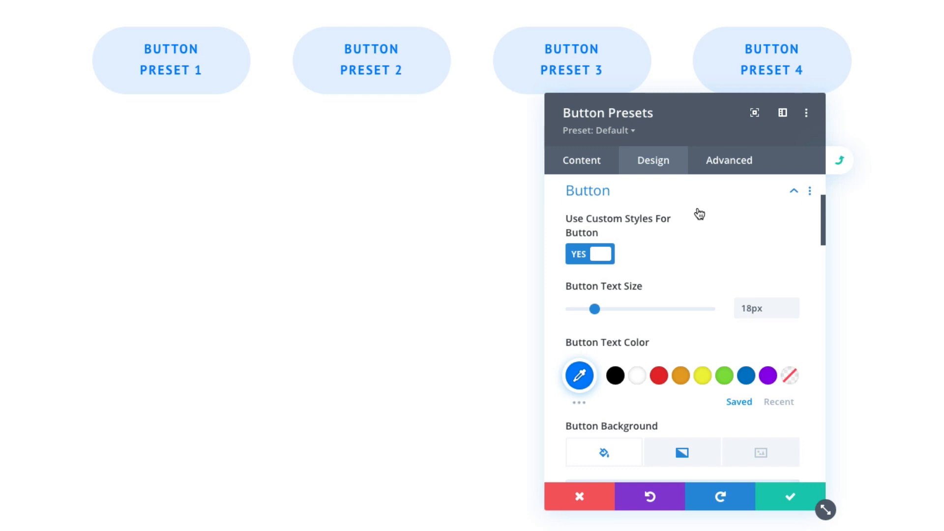
pyautogui.click(791, 309)
pyautogui.click(791, 309)
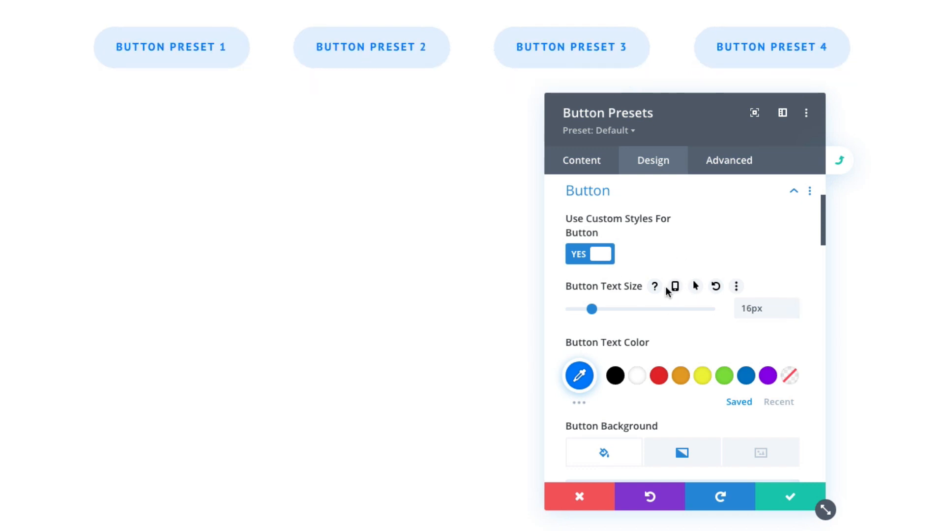
# Save the default preset's settings and confirm applying them to all Button modules across the site.
pyautogui.click(792, 497)
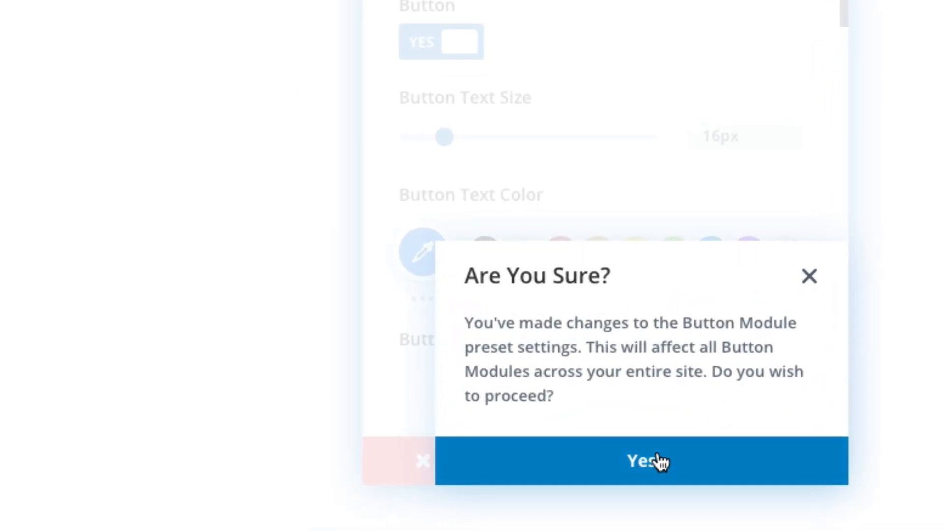
pyautogui.click(659, 461)
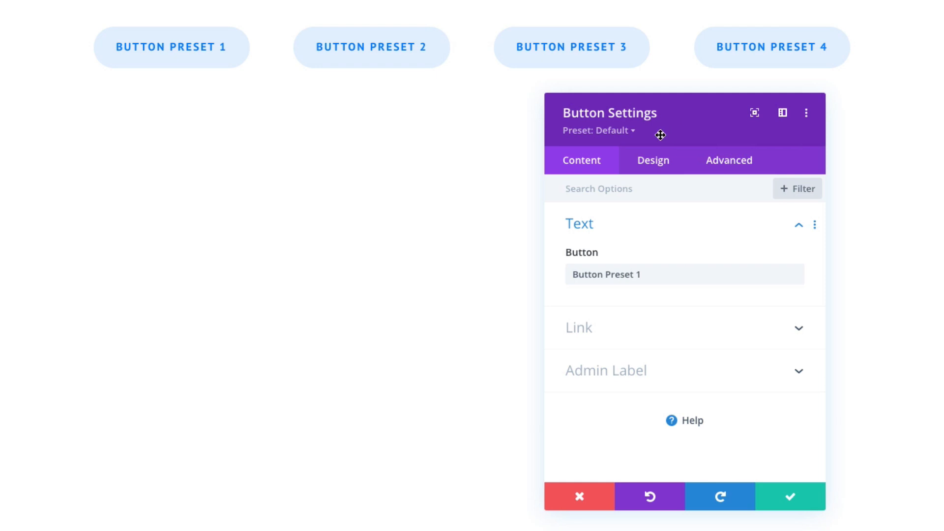
# Restyle only the first button with a red background and white text through its own Button design options.
pyautogui.click(609, 131)
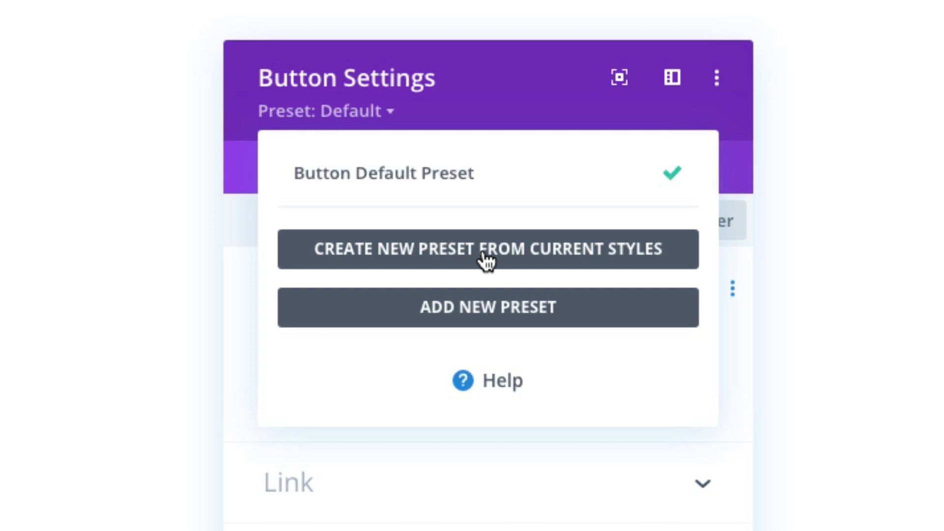
pyautogui.click(654, 165)
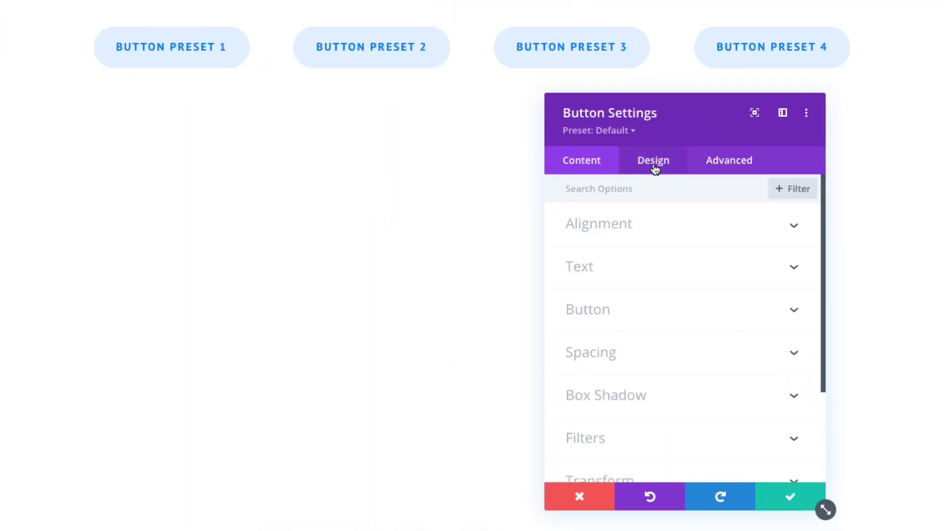
pyautogui.click(647, 311)
pyautogui.scroll(-2, 643, 307)
pyautogui.scroll(2, 639, 246)
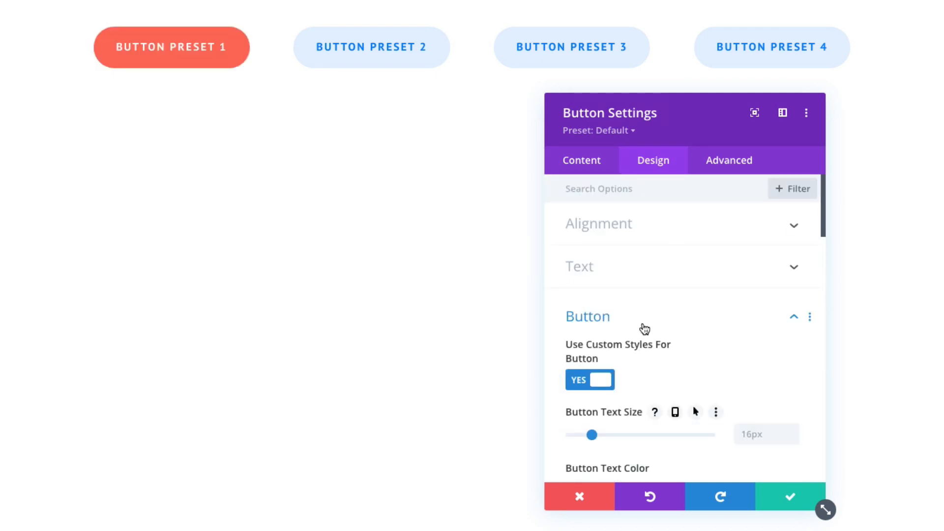
# Create a preset named Button Preset 2 from the first button's current styles, without assigning it to default.
pyautogui.click(621, 131)
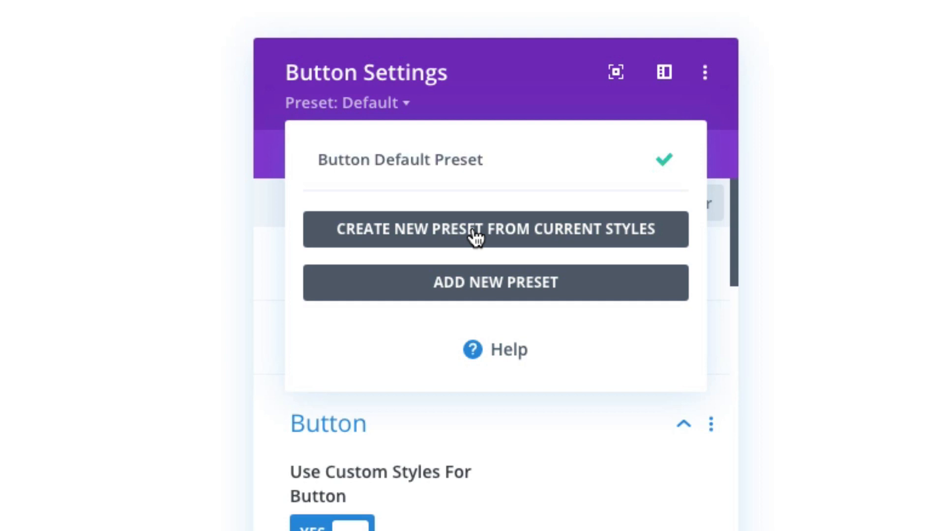
pyautogui.click(474, 235)
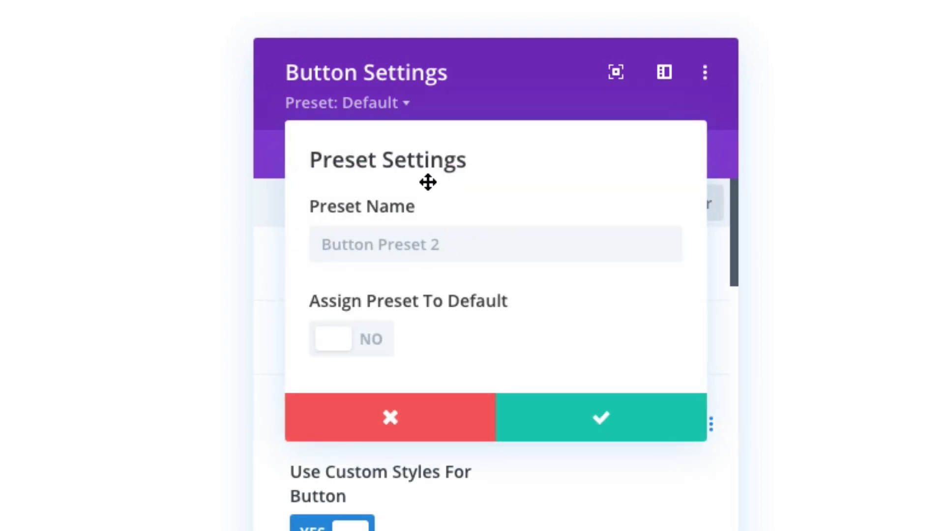
pyautogui.click(410, 244)
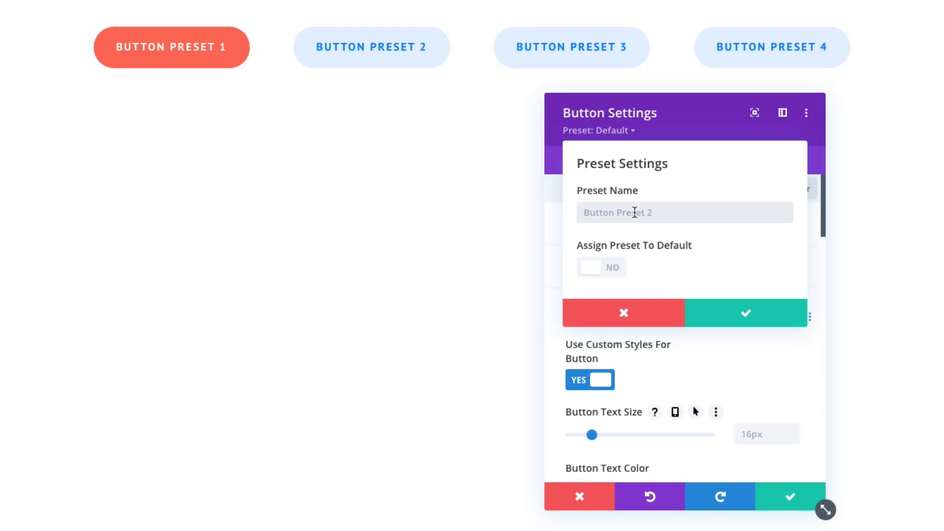
pyautogui.write('Button Preset 2')
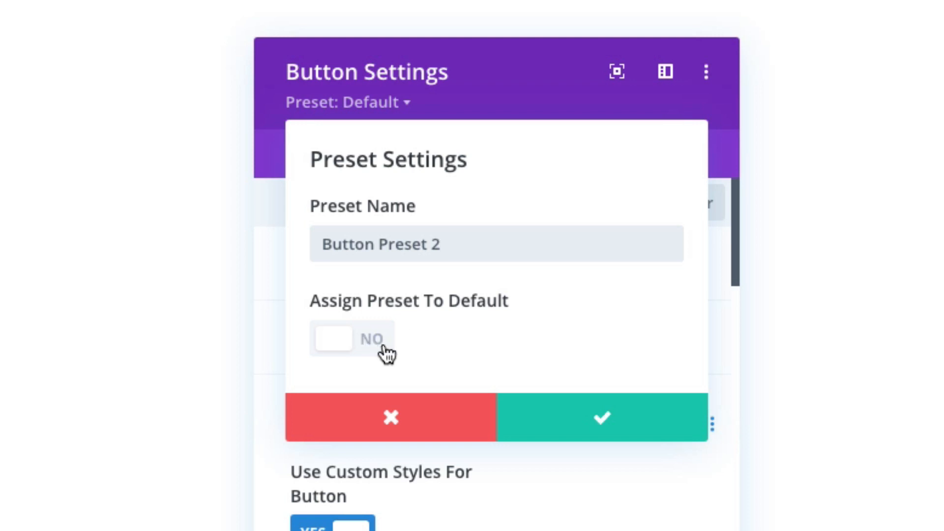
pyautogui.click(614, 422)
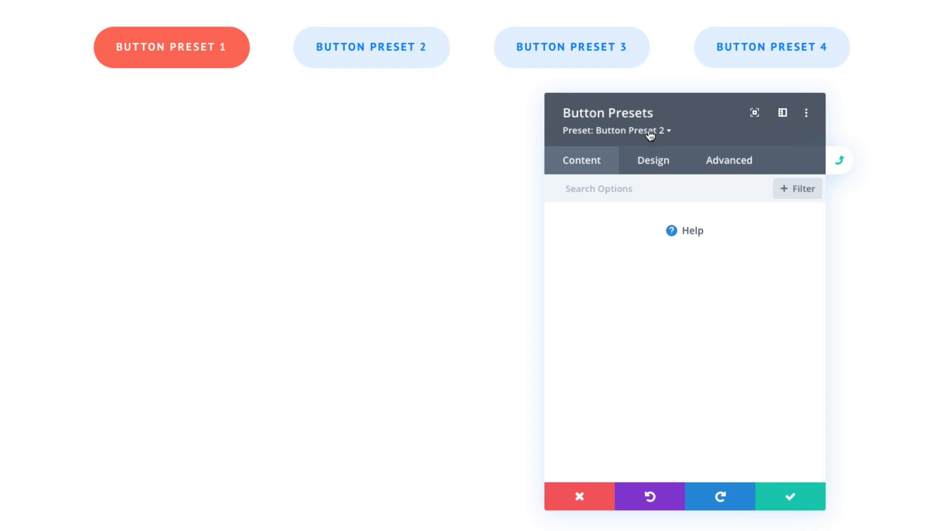
# Save and close Button Preset 2's settings, and switch the first button to Button Preset 1.
pyautogui.click(659, 167)
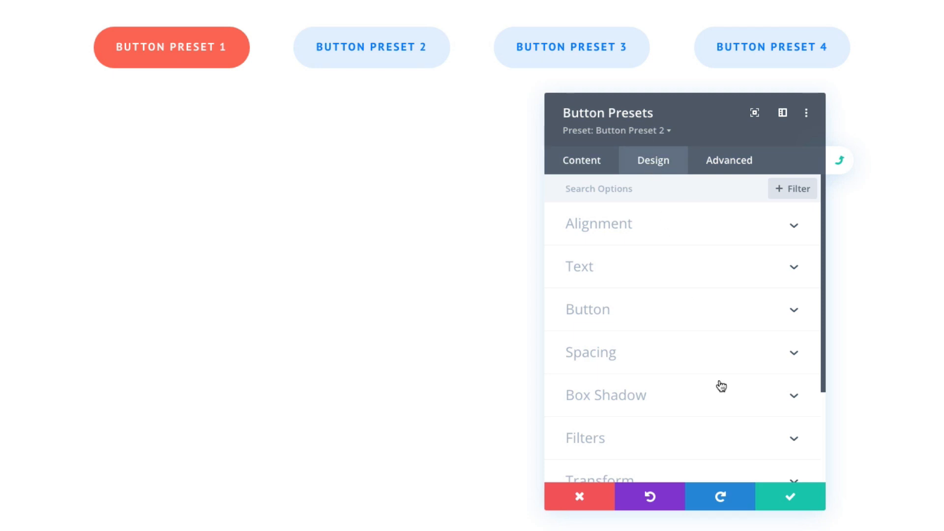
pyautogui.click(789, 492)
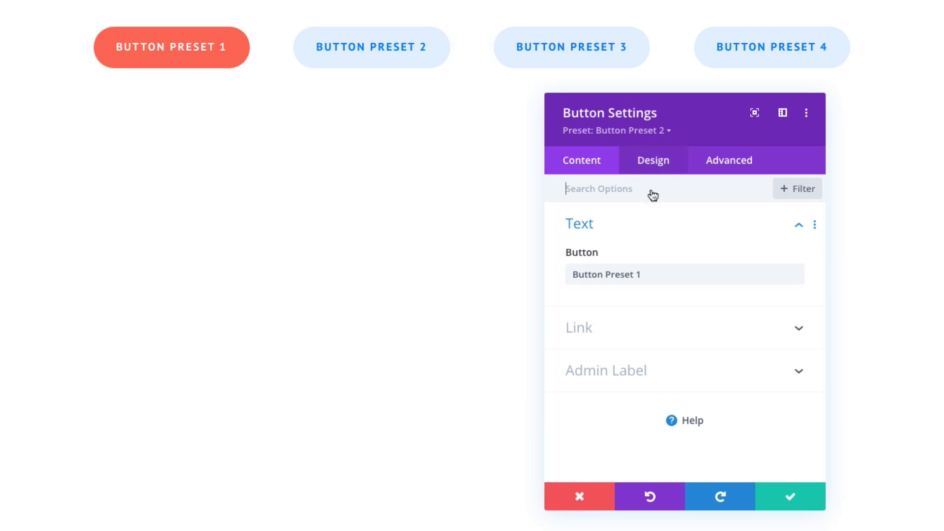
pyautogui.click(649, 135)
pyautogui.moveTo(648, 217)
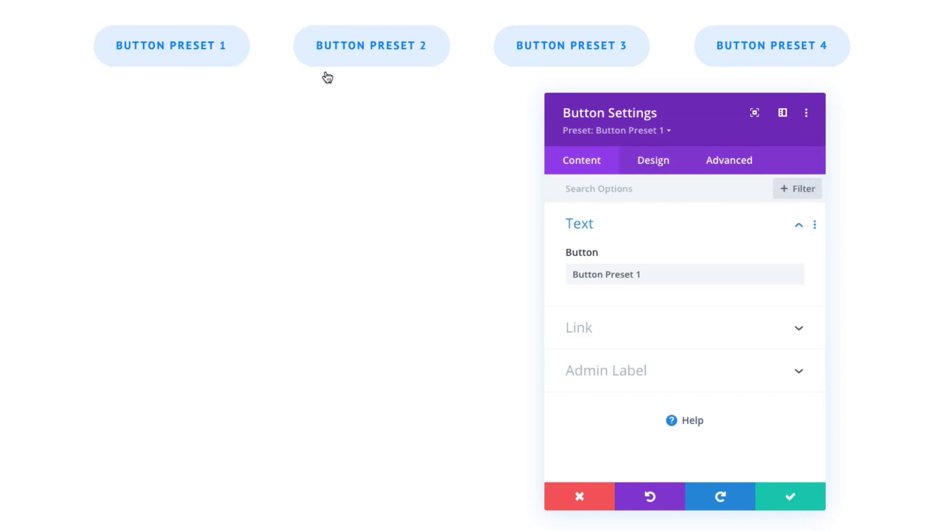
# Add a new blank preset for the first button with the suggested name Button Preset 3, not assigned to default.
pyautogui.click(614, 132)
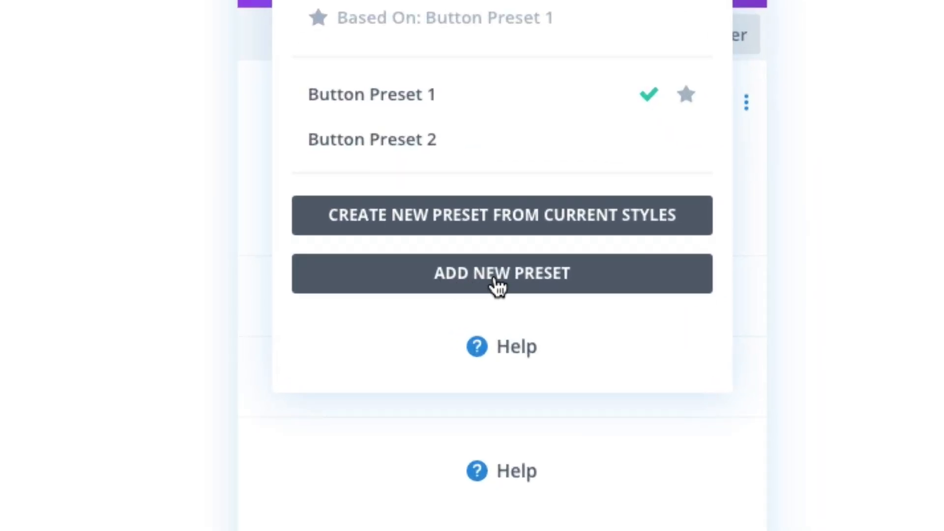
pyautogui.click(497, 286)
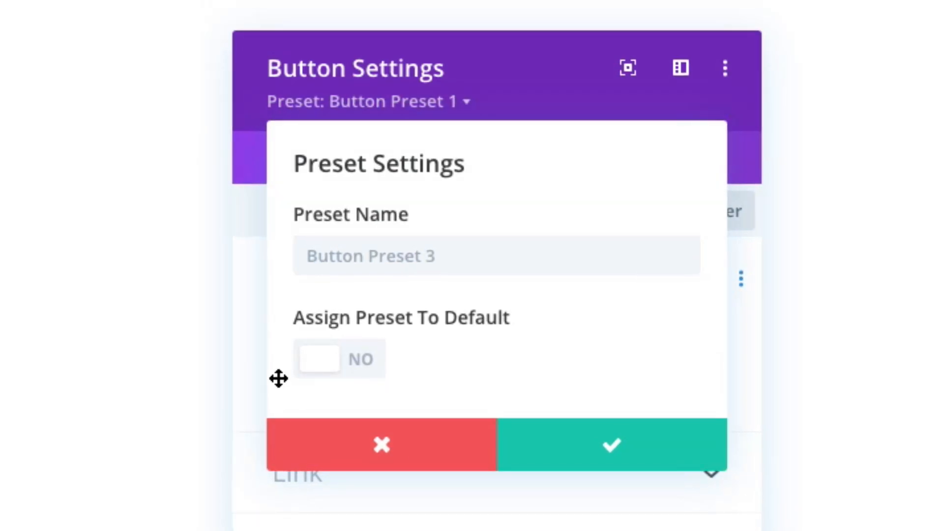
pyautogui.click(380, 256)
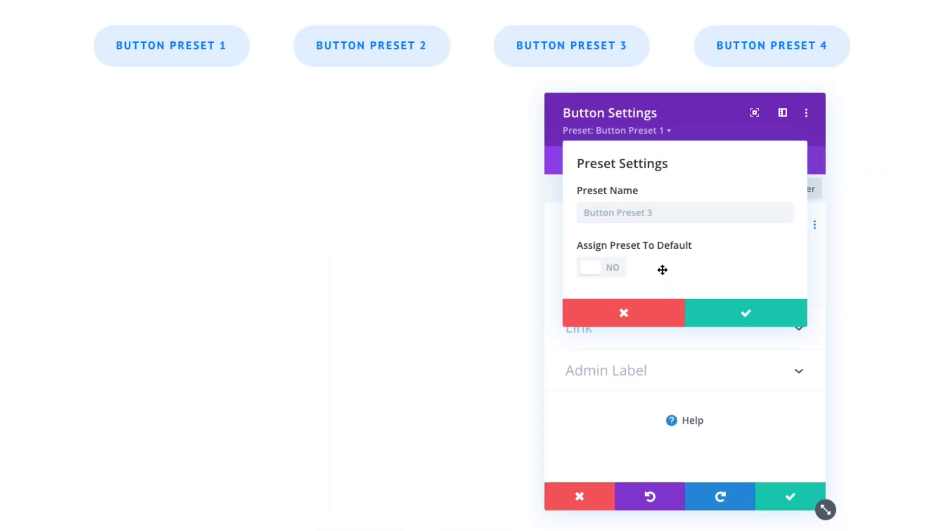
pyautogui.click(728, 313)
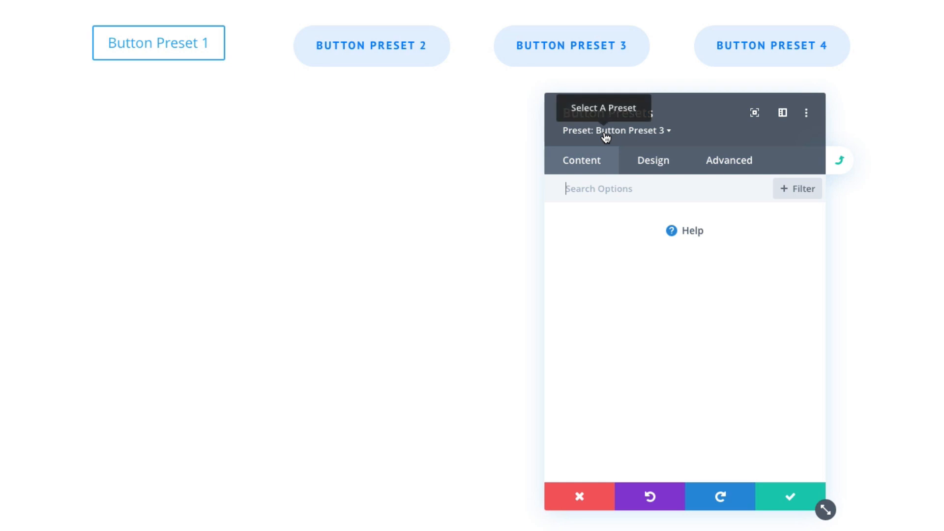
# Give Button Preset 3 custom button styles with a coral red background and white text, and confirm saving them site-wide.
pyautogui.click(656, 169)
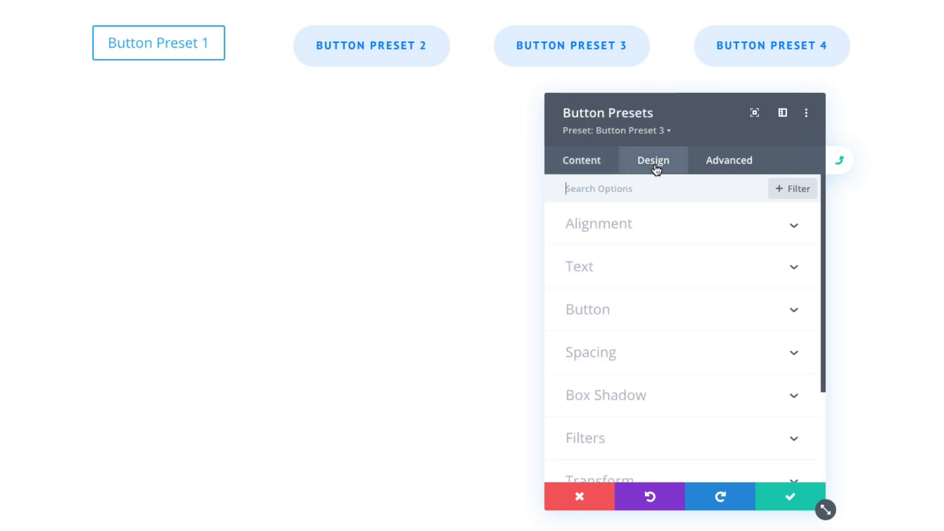
pyautogui.click(661, 320)
pyautogui.scroll(-10, 678, 332)
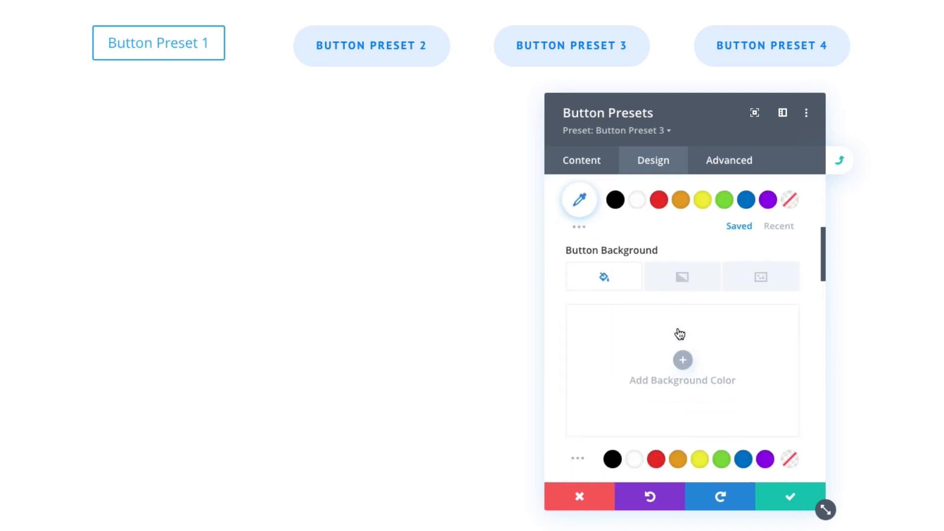
pyautogui.click(656, 385)
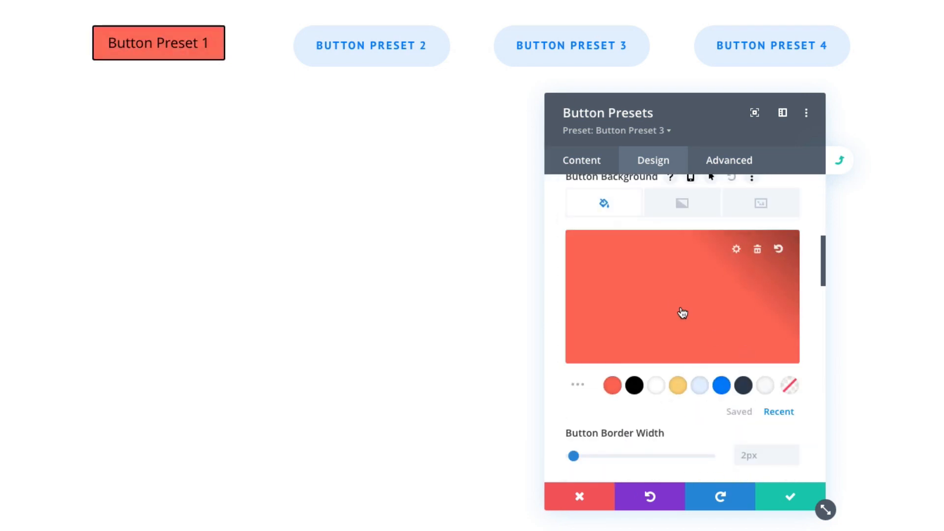
pyautogui.scroll(3, 674, 300)
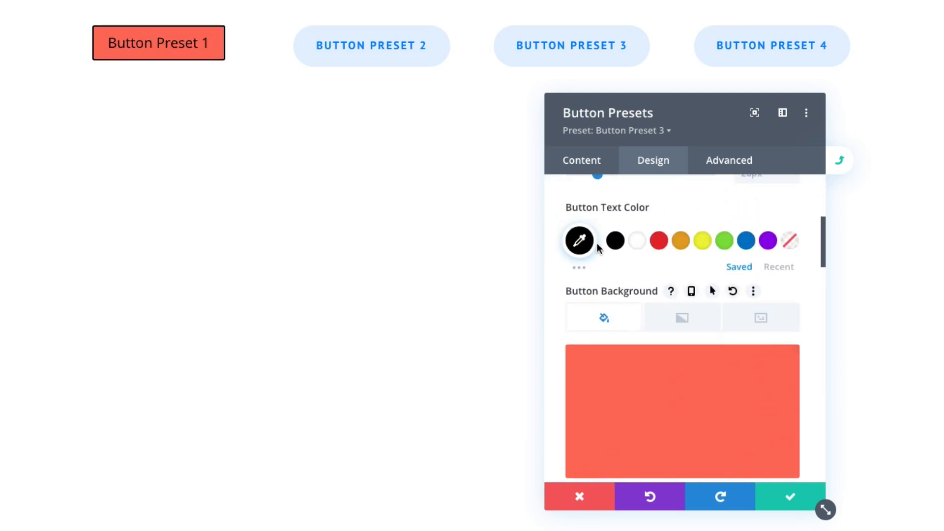
pyautogui.click(637, 241)
pyautogui.scroll(2, 700, 299)
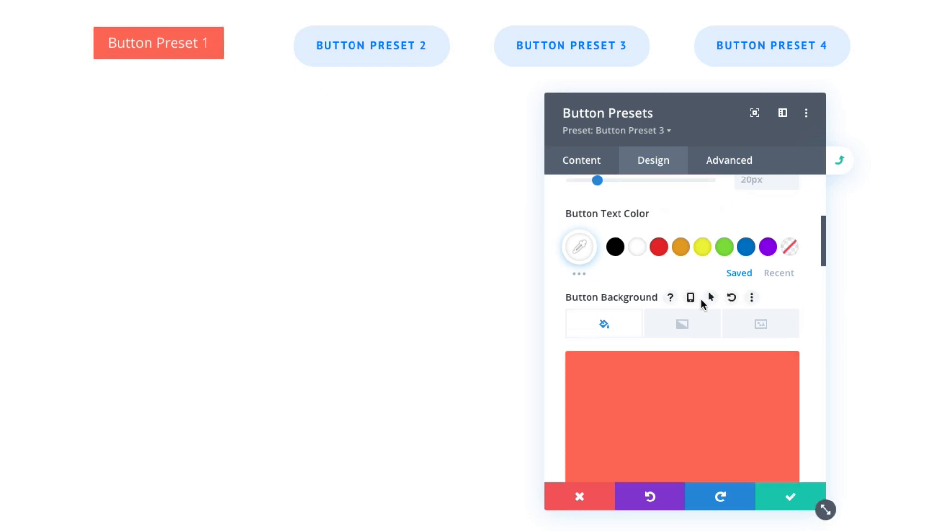
pyautogui.click(796, 505)
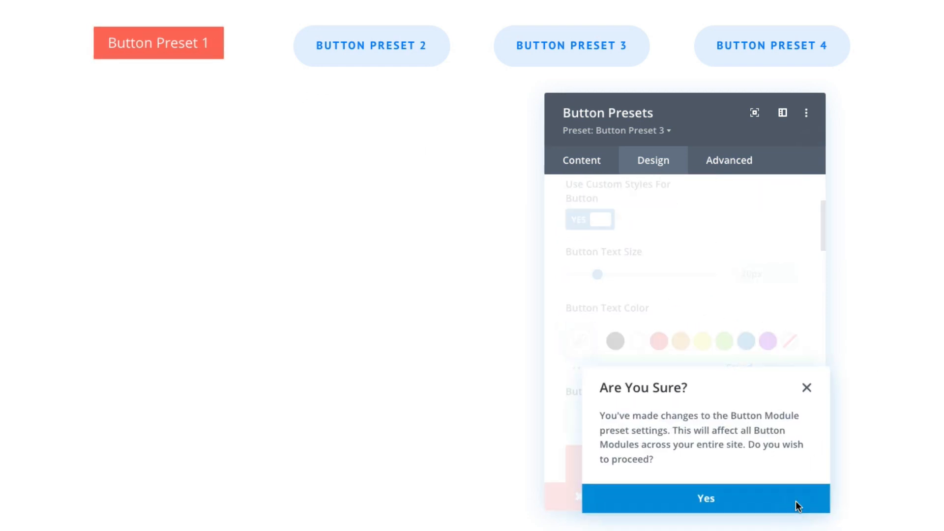
pyautogui.click(742, 497)
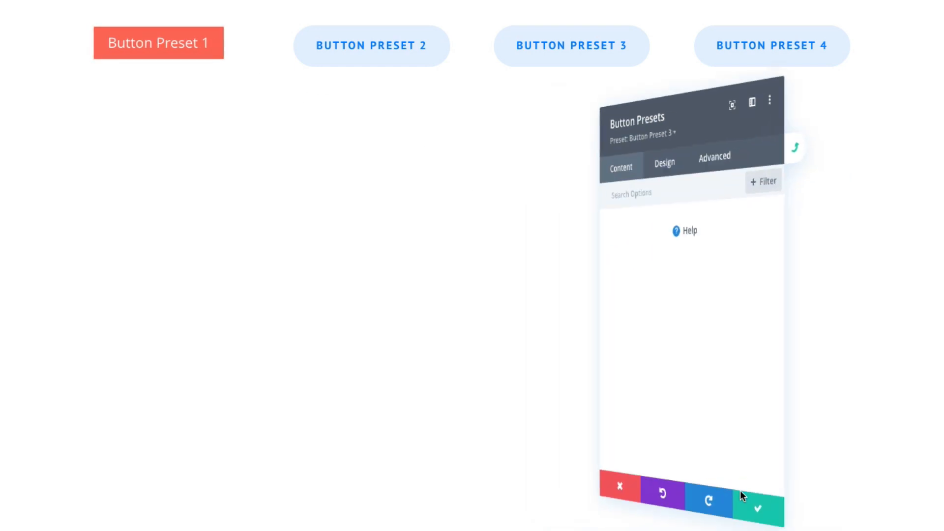
# Delete Button Preset 3 and confirm unassigning it across the site.
pyautogui.click(670, 132)
pyautogui.moveTo(645, 266)
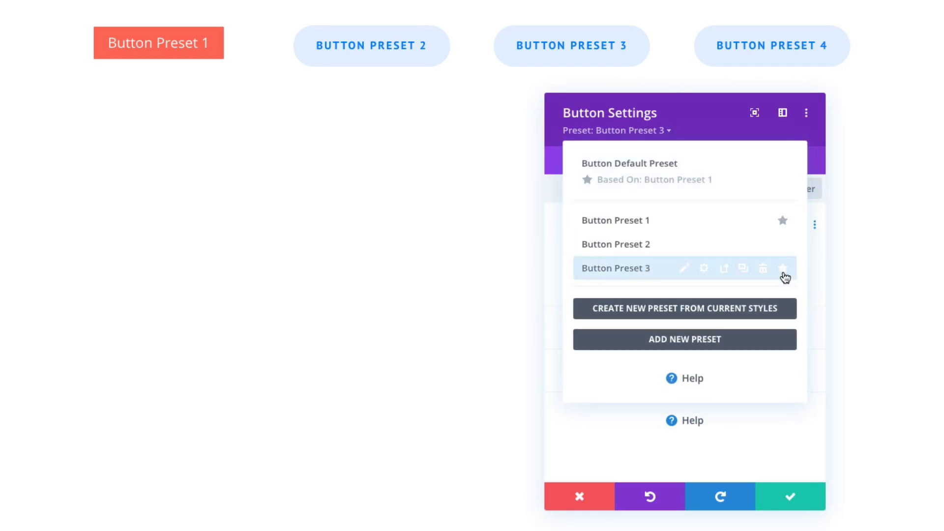
pyautogui.click(763, 272)
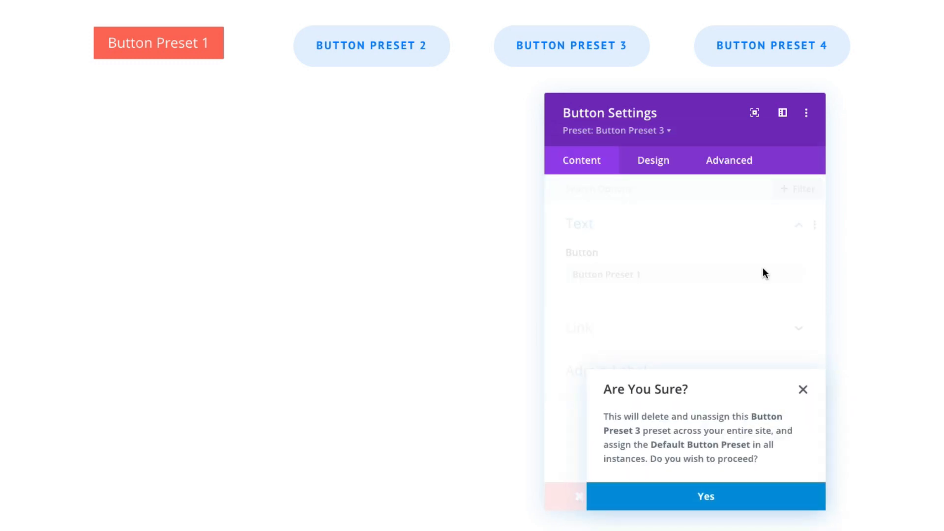
pyautogui.click(717, 507)
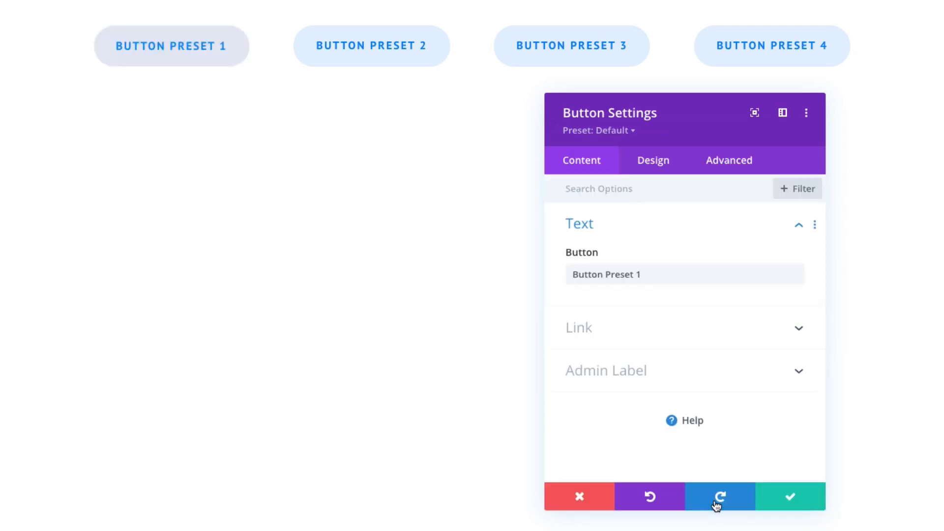
# Review the remaining button presets and save the first button's settings.
pyautogui.click(586, 132)
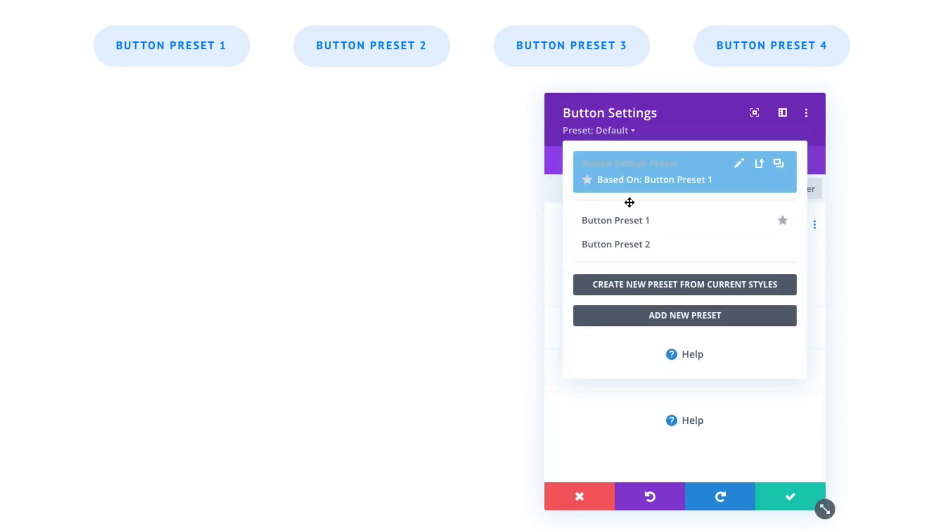
pyautogui.moveTo(640, 246)
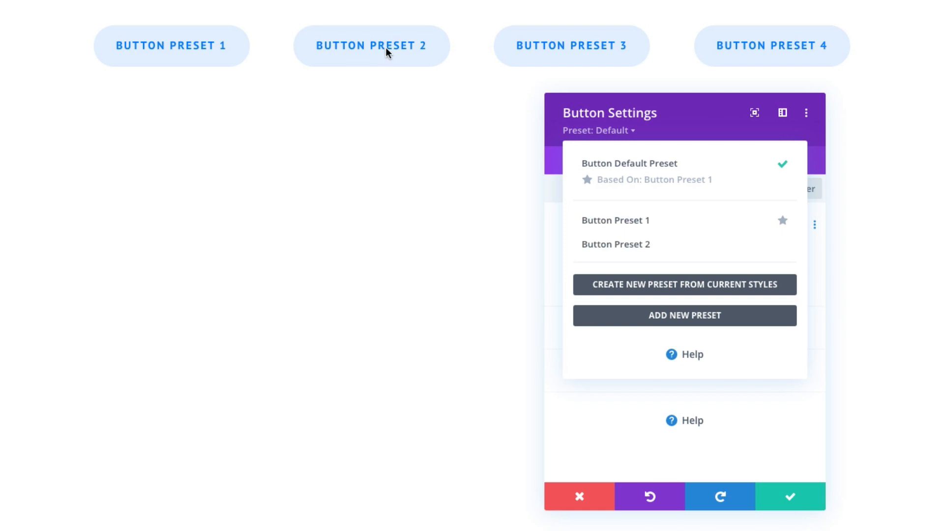
pyautogui.click(774, 492)
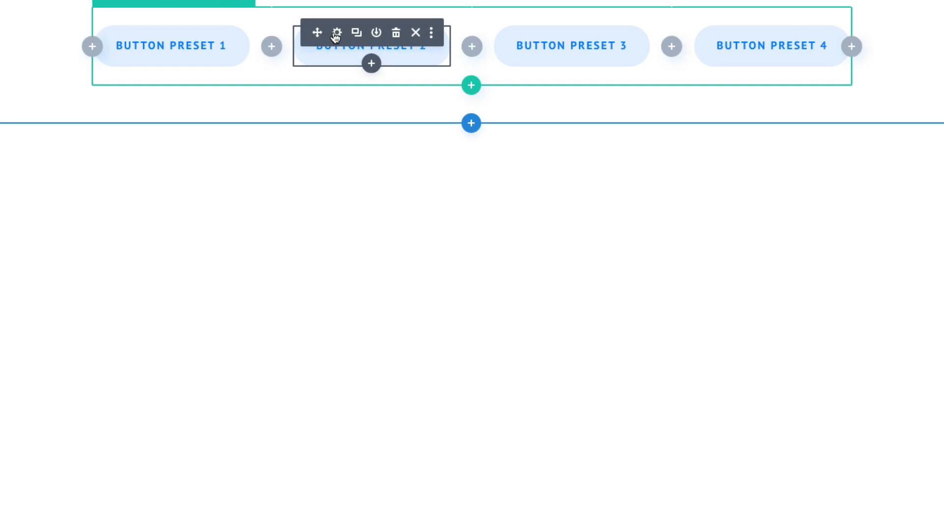
# Apply Button Preset 2 to the second button and save its settings.
pyautogui.click(336, 34)
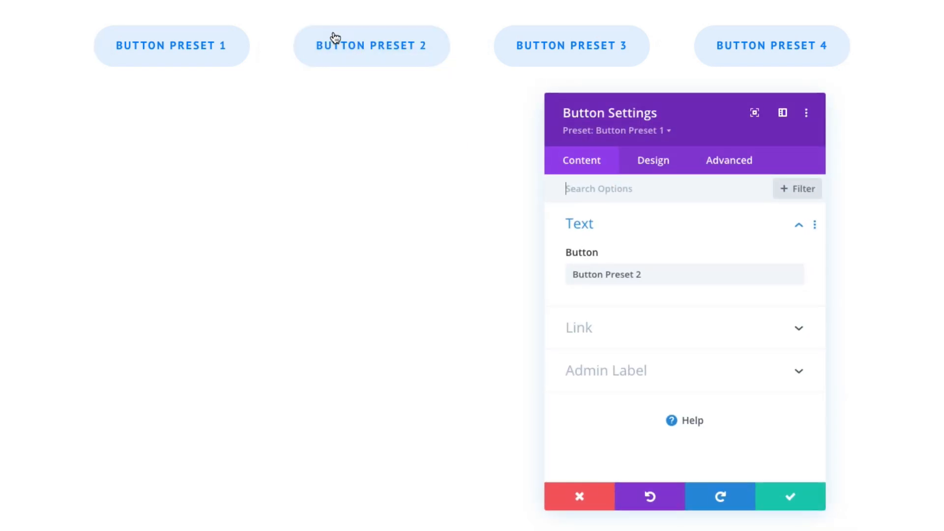
pyautogui.click(639, 138)
pyautogui.click(639, 247)
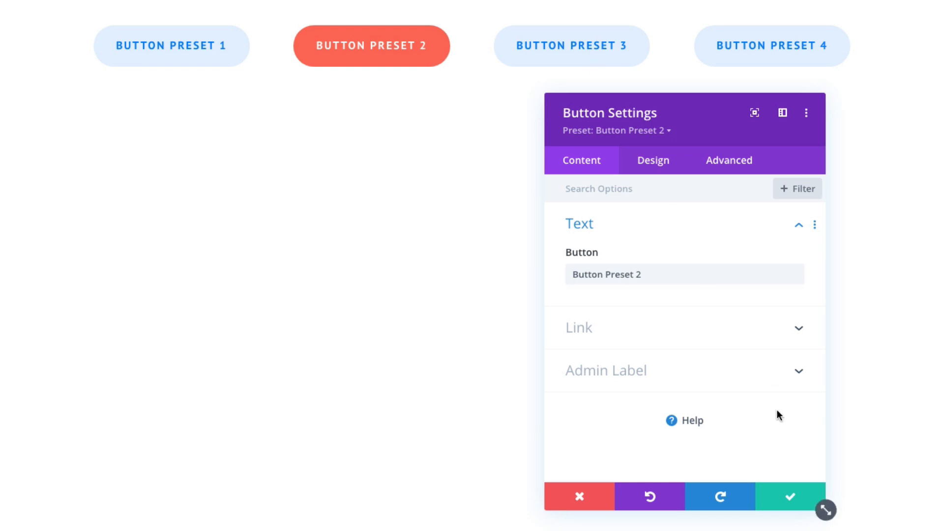
pyautogui.click(793, 495)
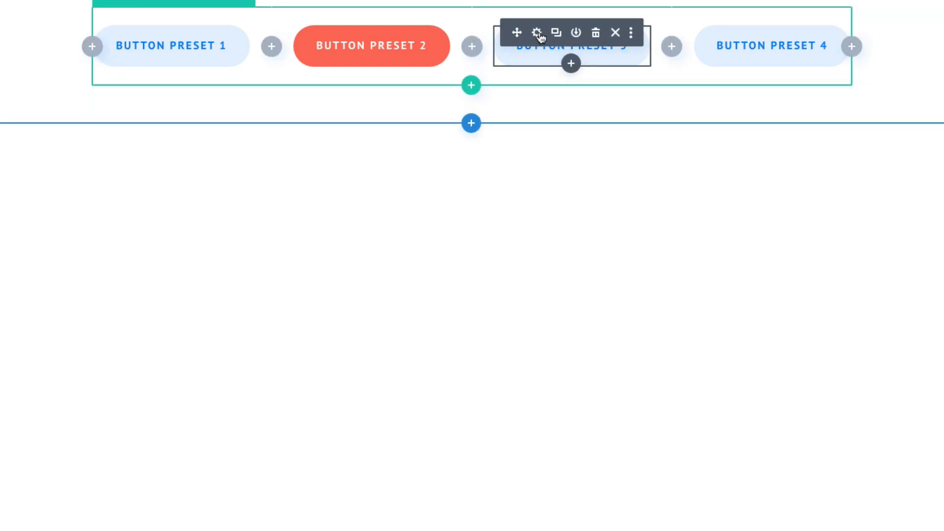
# Assign Button Preset 2 to the third button.
pyautogui.click(537, 32)
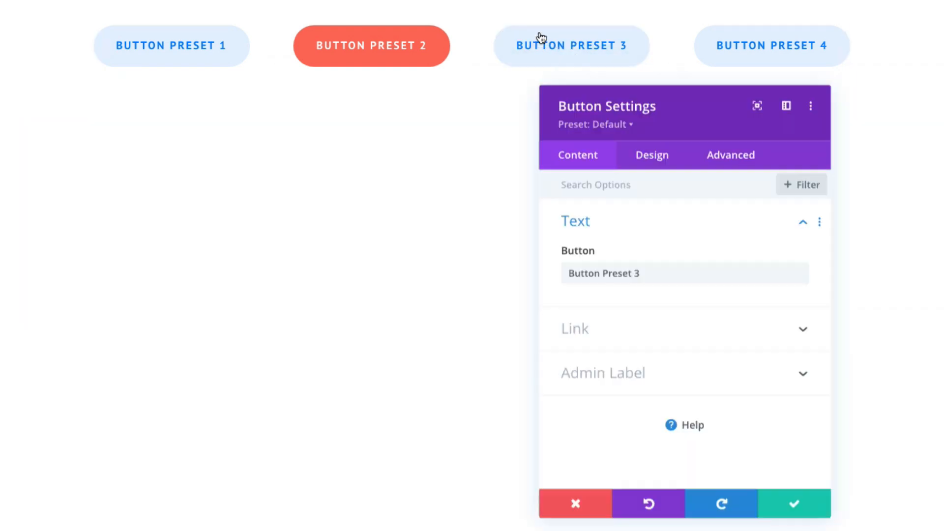
pyautogui.click(597, 131)
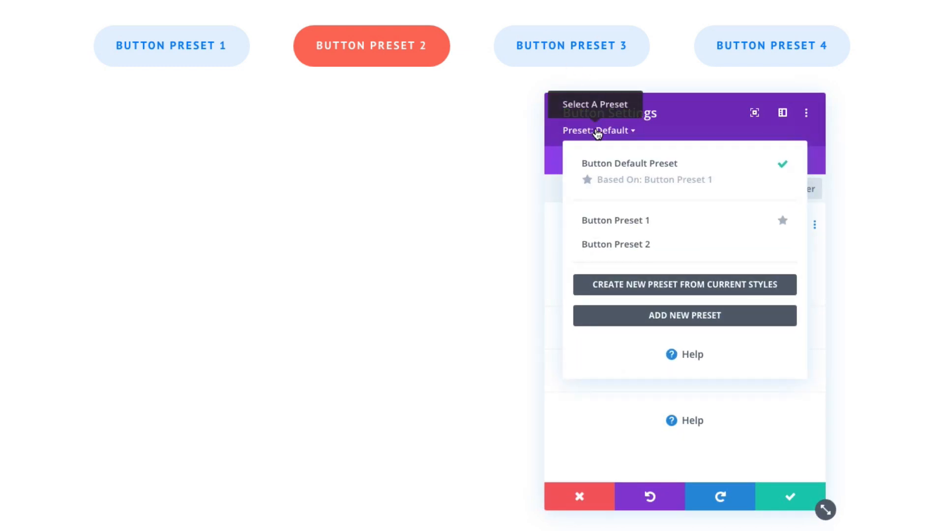
pyautogui.moveTo(618, 178)
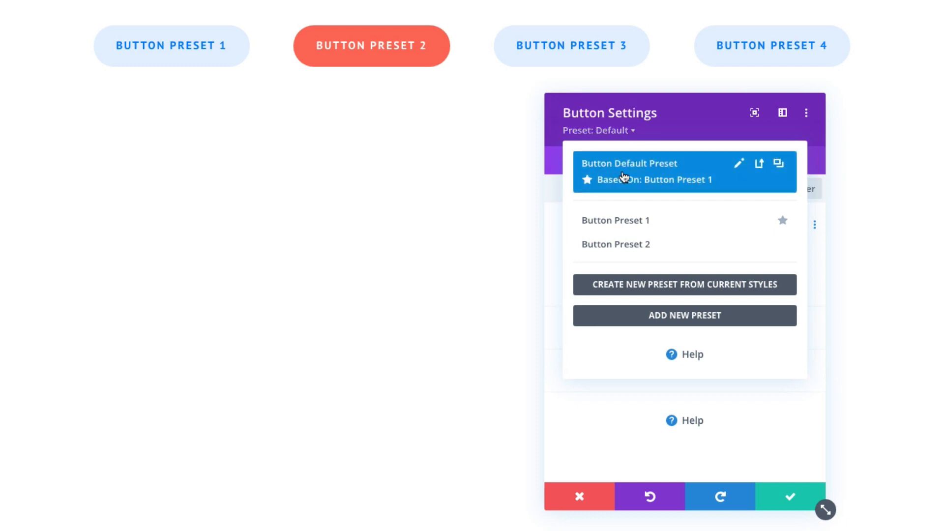
pyautogui.click(639, 245)
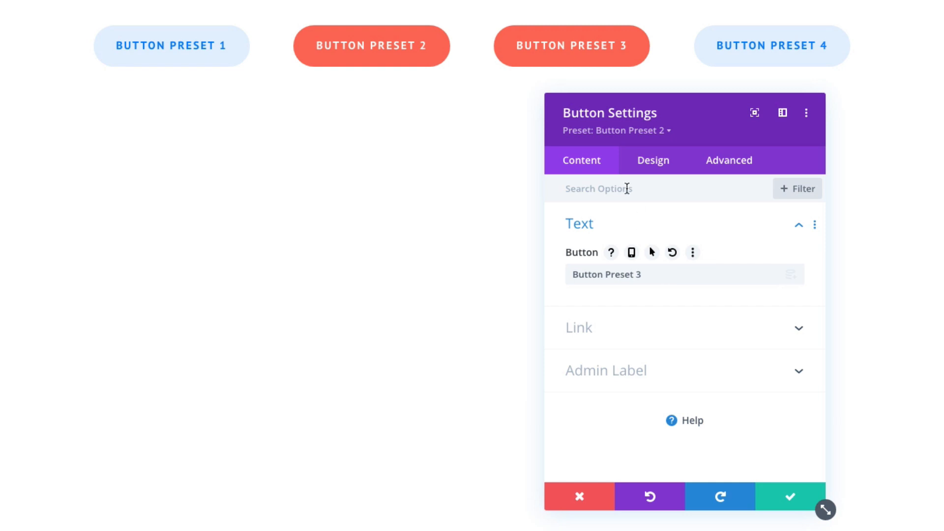
# Create a preset from the third button's current styles, keeping the suggested name Button Preset 3 and not assigning it to default.
pyautogui.click(622, 132)
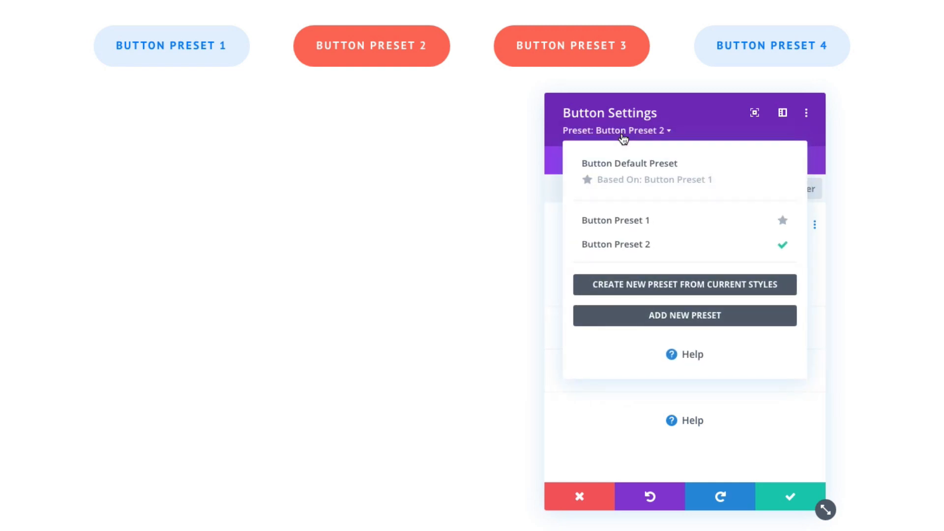
pyautogui.click(677, 286)
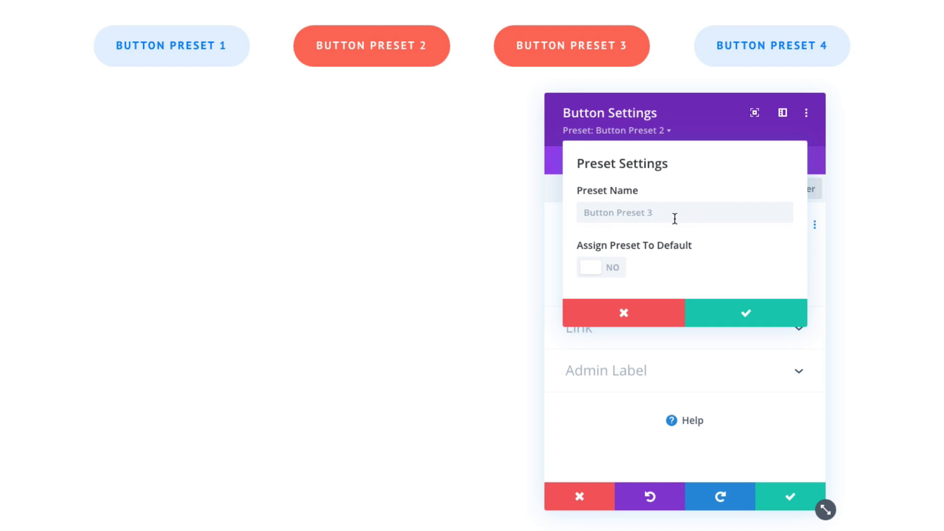
pyautogui.click(738, 315)
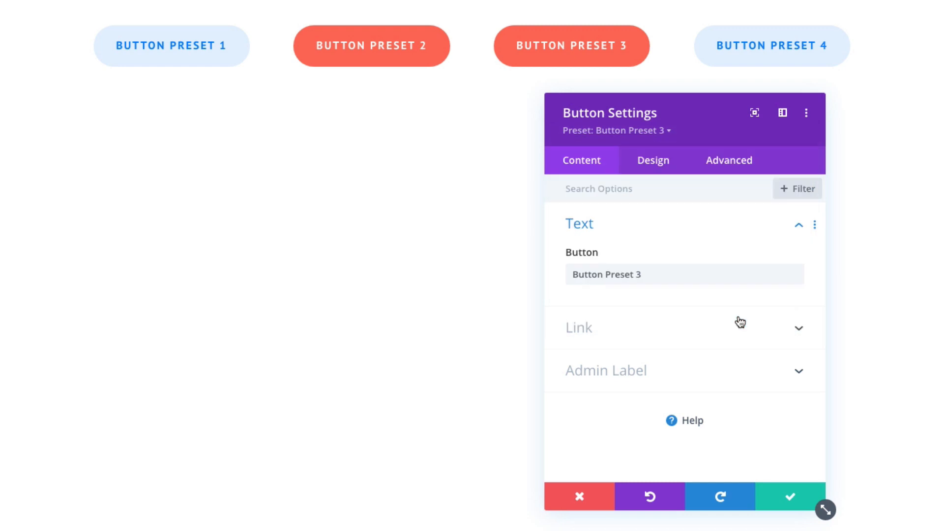
# Set Button Preset 3's button background colour to #007aff and save the preset.
pyautogui.click(666, 172)
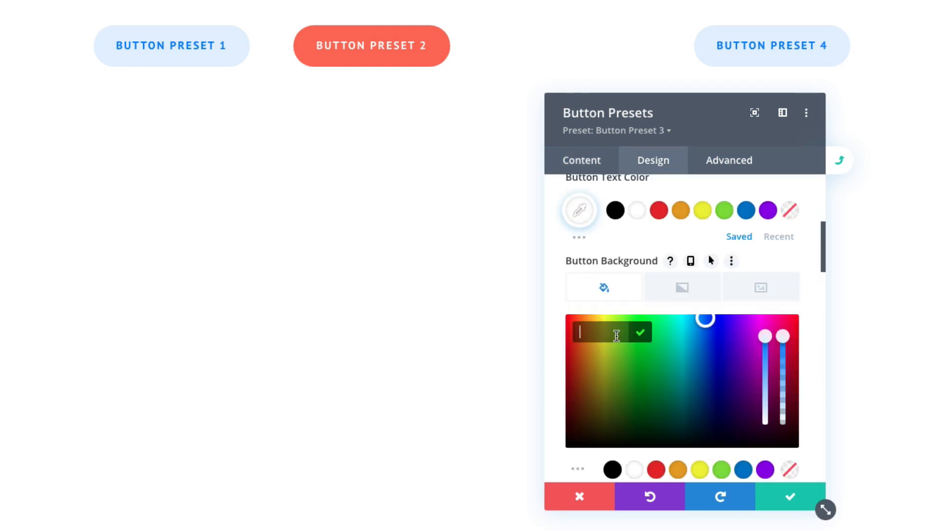
pyautogui.write('#007aff')
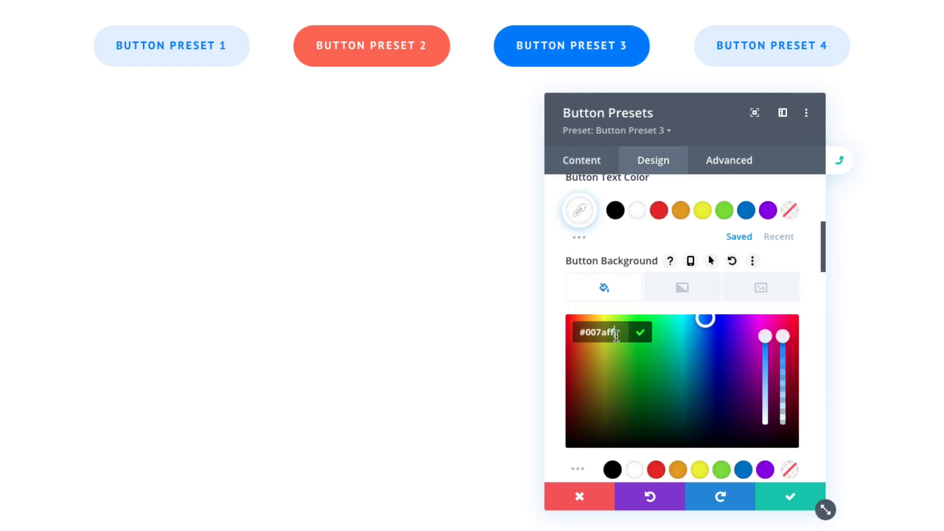
pyautogui.click(810, 284)
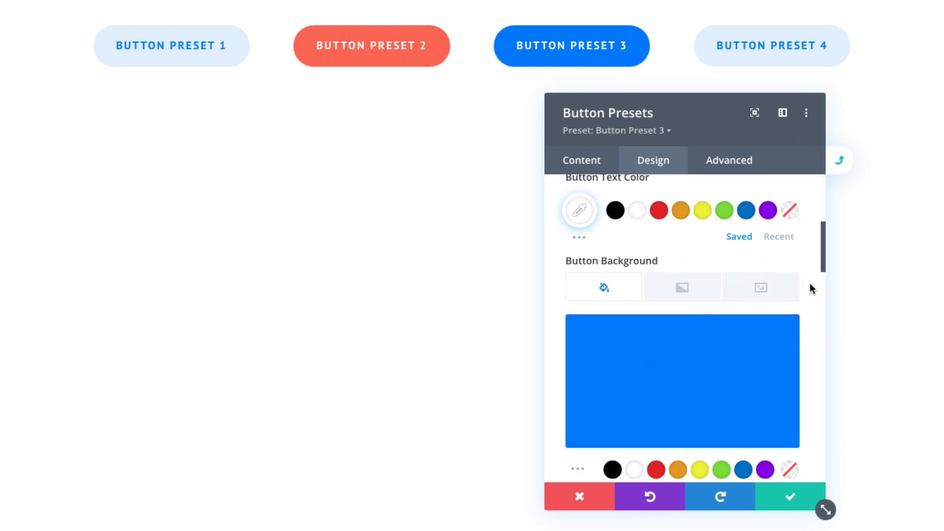
pyautogui.click(795, 498)
pyautogui.click(720, 501)
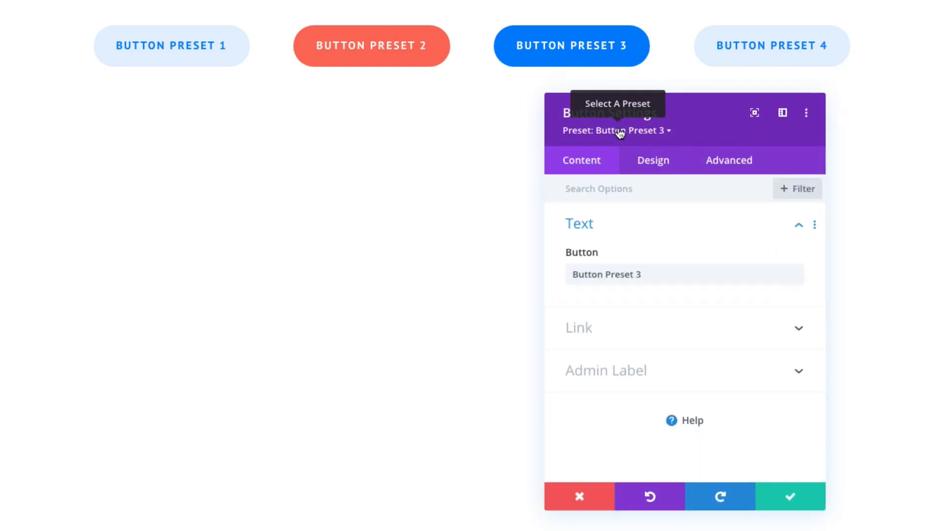
# Check the preset assigned to the third button and save its settings.
pyautogui.click(619, 132)
pyautogui.moveTo(666, 276)
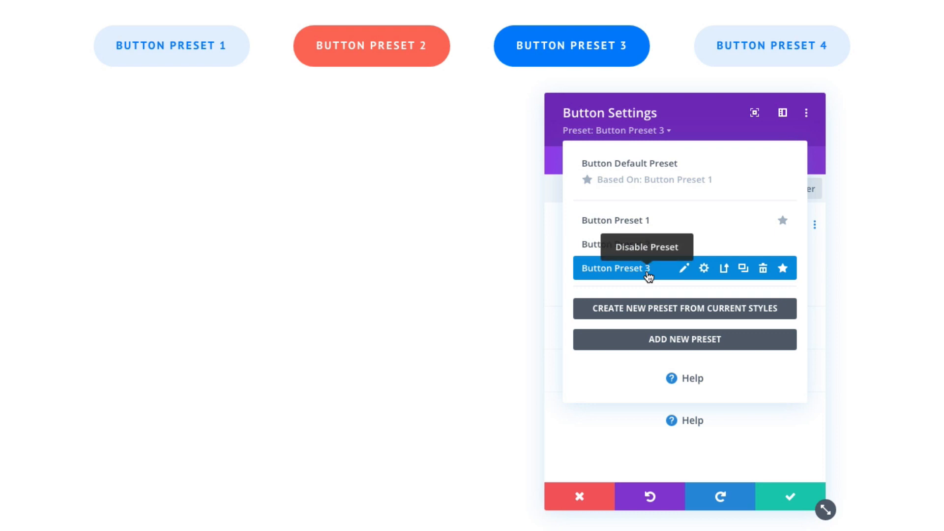
pyautogui.click(782, 501)
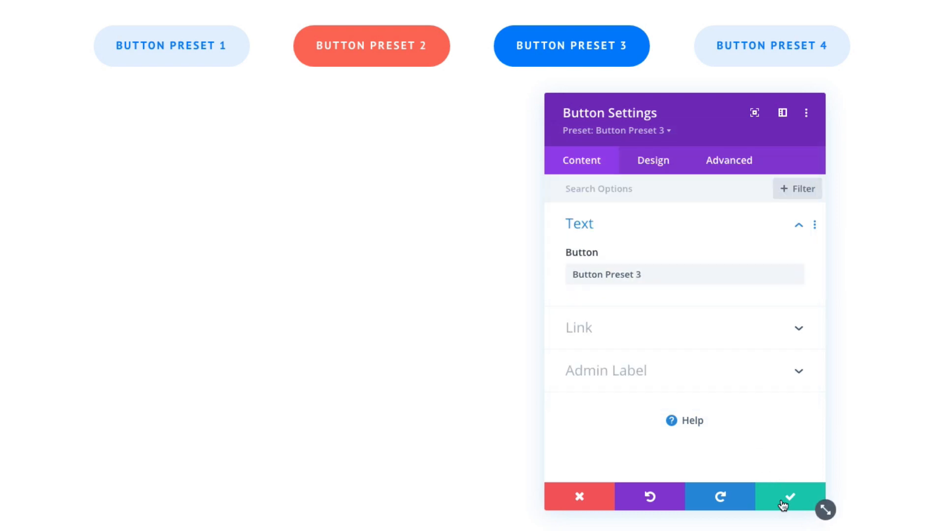
pyautogui.click(786, 499)
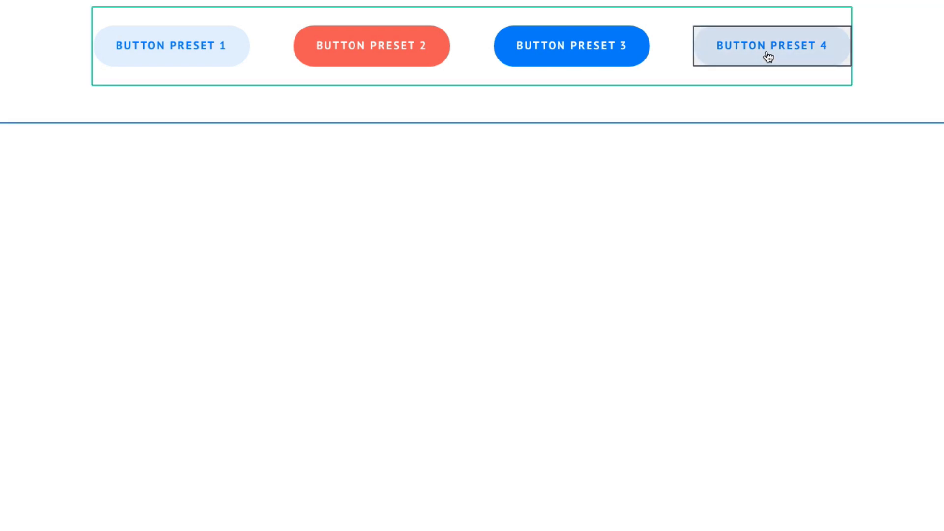
# Assign Button Preset 3 to the fourth button.
pyautogui.click(736, 34)
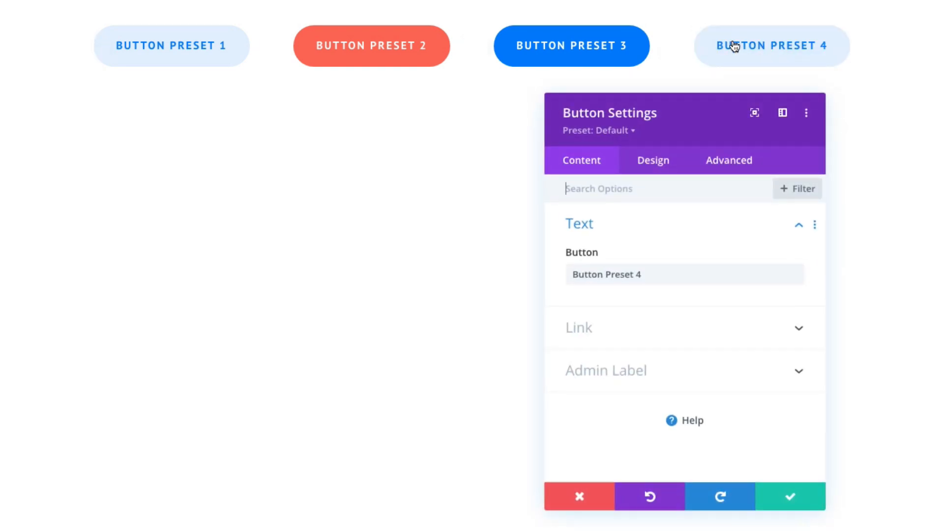
pyautogui.click(614, 132)
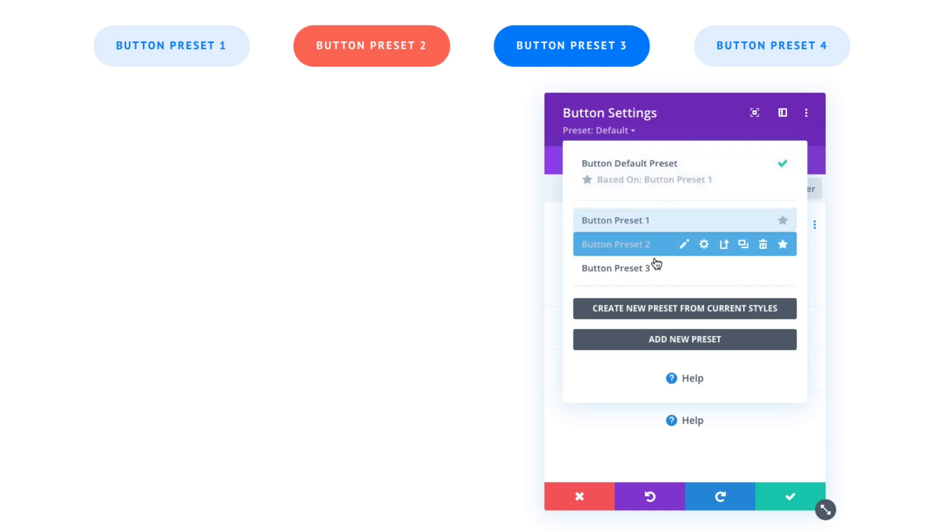
pyautogui.moveTo(609, 270)
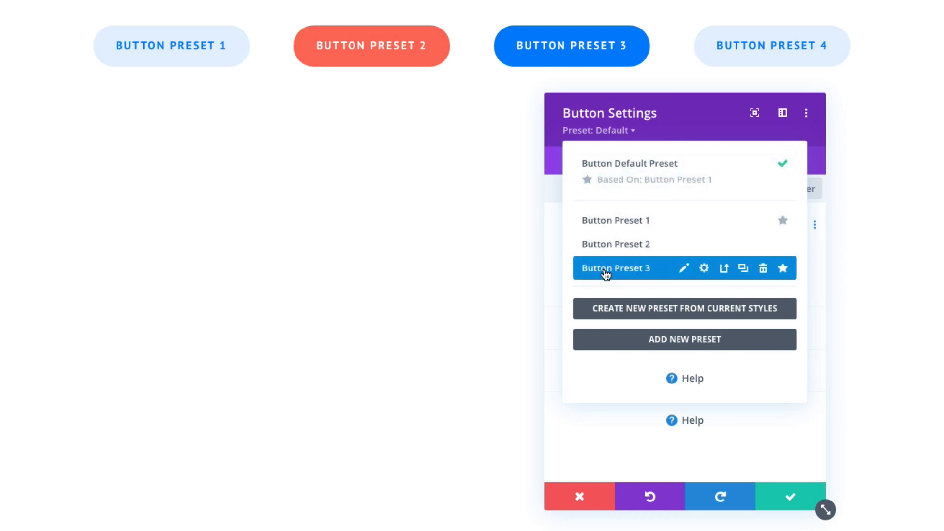
pyautogui.click(642, 272)
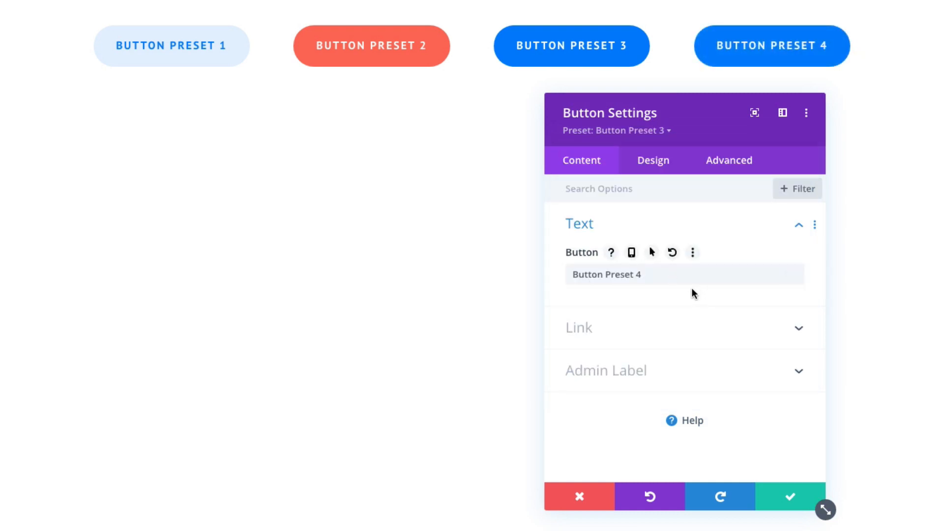
# Create a preset from the fourth button's current styles, keeping the suggested name Button Preset 4 and not assigning it to default.
pyautogui.click(604, 131)
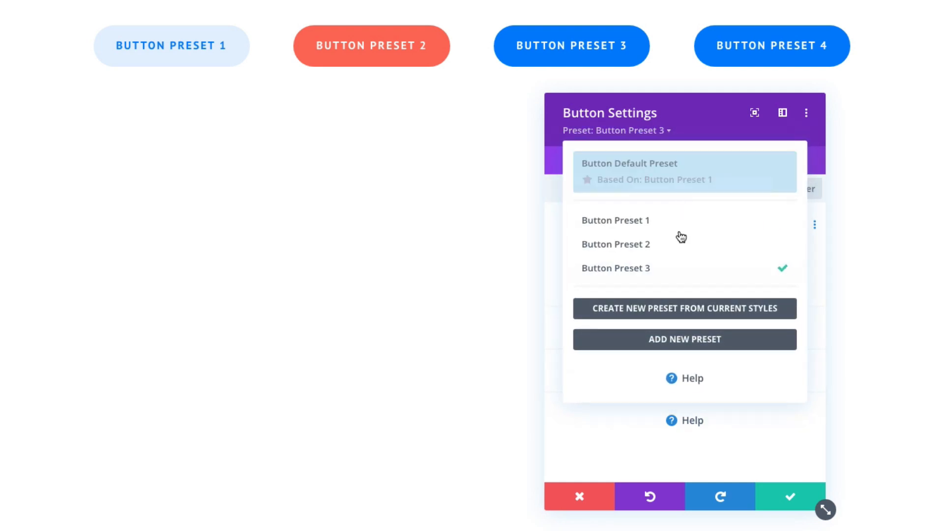
pyautogui.click(660, 313)
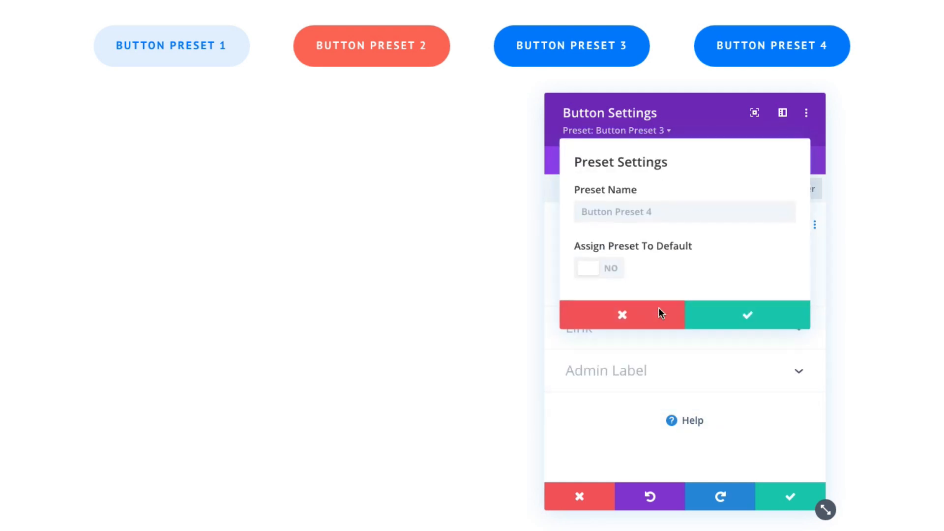
pyautogui.click(743, 313)
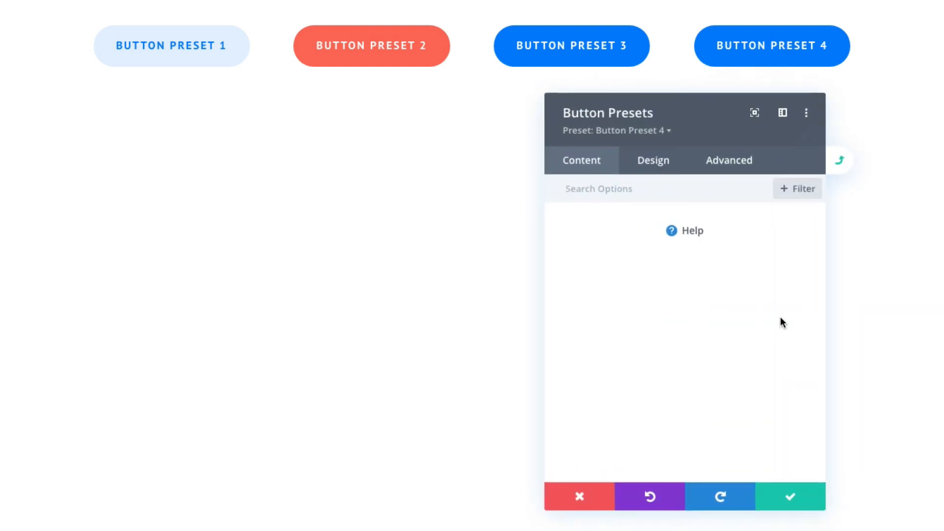
# Set Button Preset 4's button background to the recent colour #f9ce6e and save the preset.
pyautogui.click(676, 165)
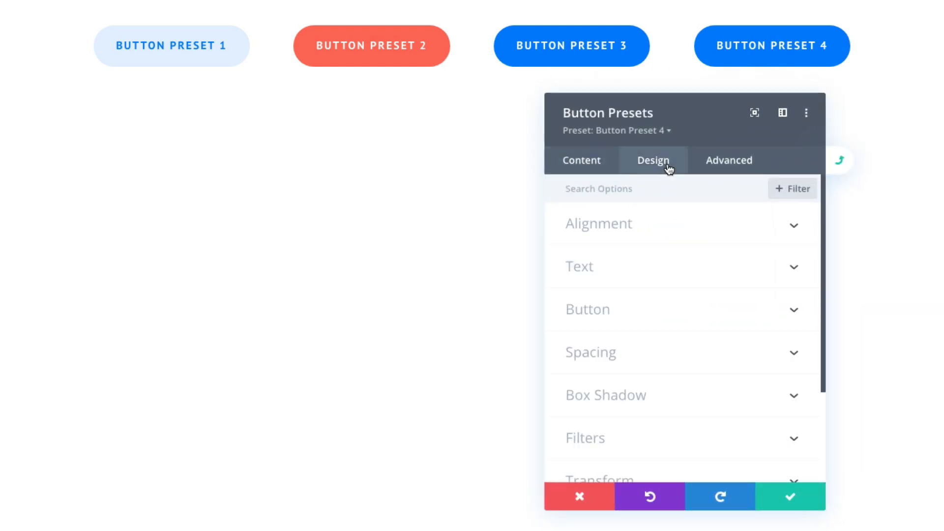
pyautogui.click(647, 316)
pyautogui.scroll(-5, 695, 380)
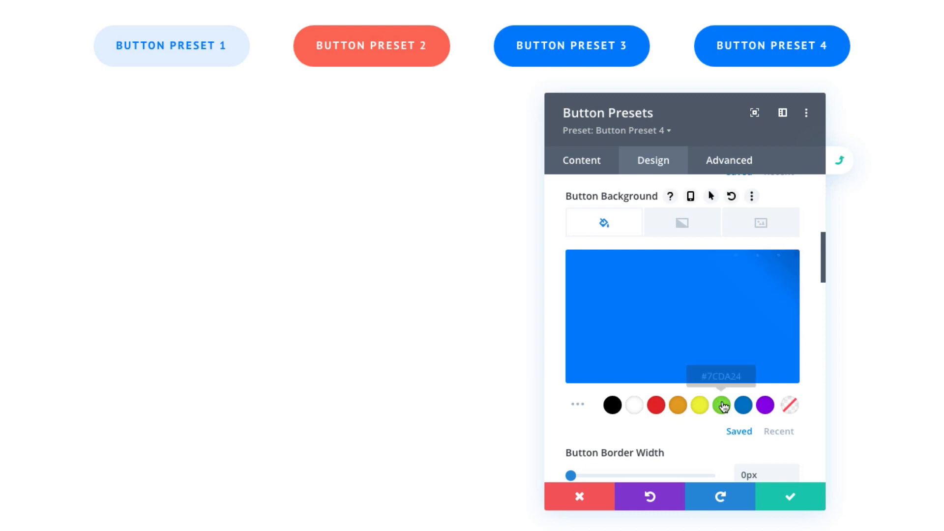
pyautogui.click(776, 433)
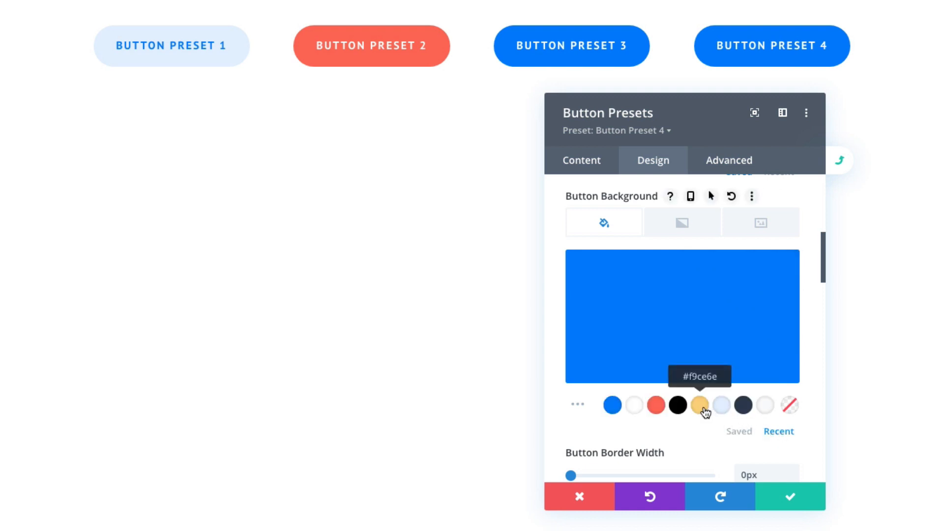
pyautogui.click(703, 408)
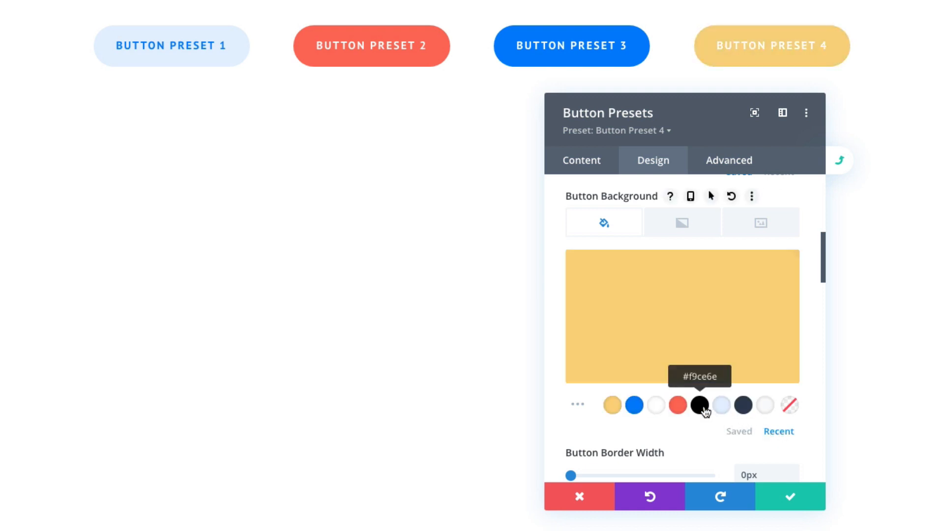
pyautogui.click(775, 499)
pyautogui.click(771, 505)
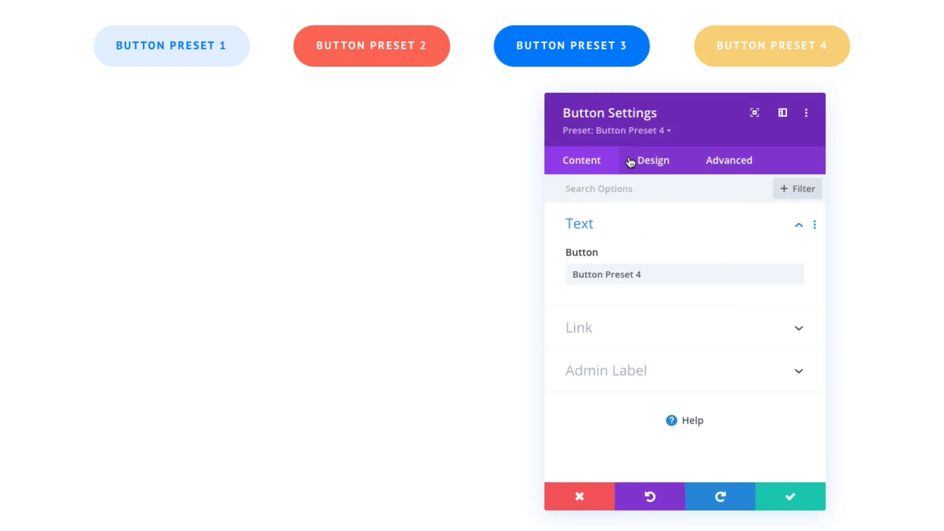
# Check the preset lists of the fourth and first buttons, and save the first button's settings.
pyautogui.click(625, 137)
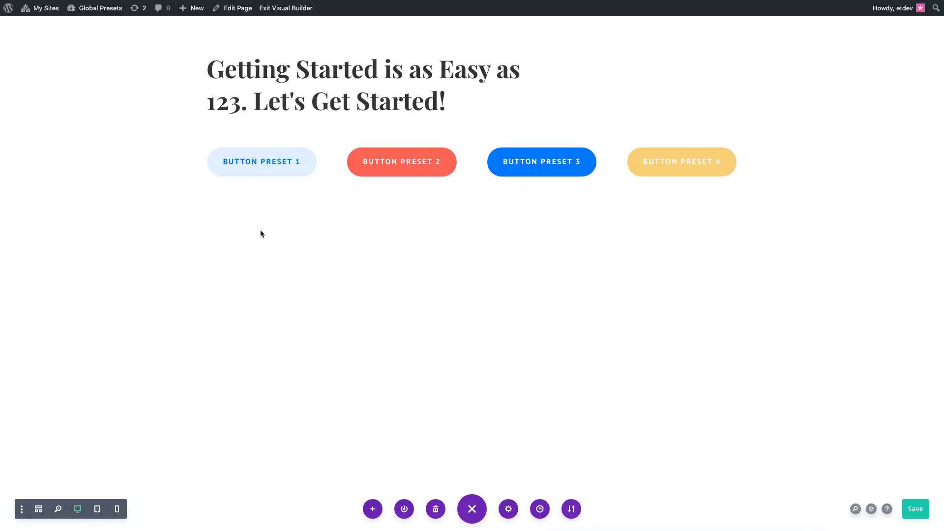
pyautogui.moveTo(266, 169)
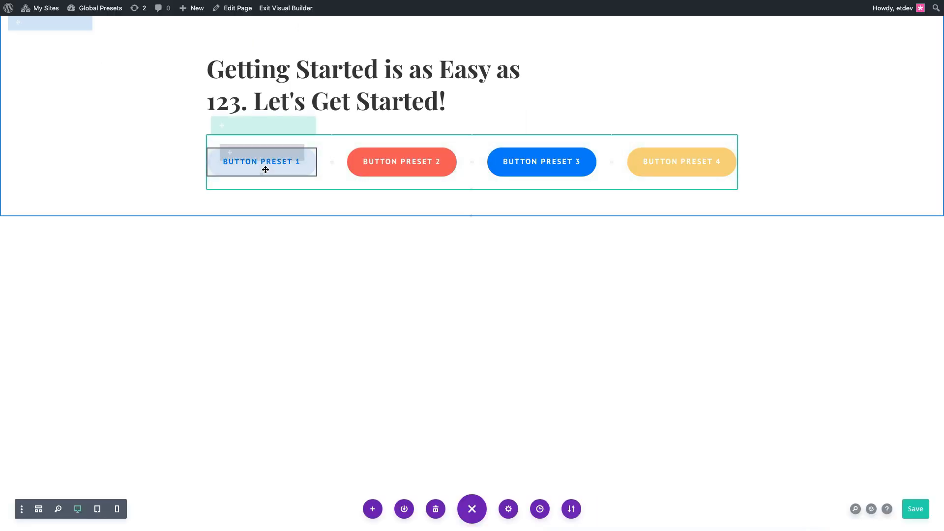
pyautogui.click(238, 152)
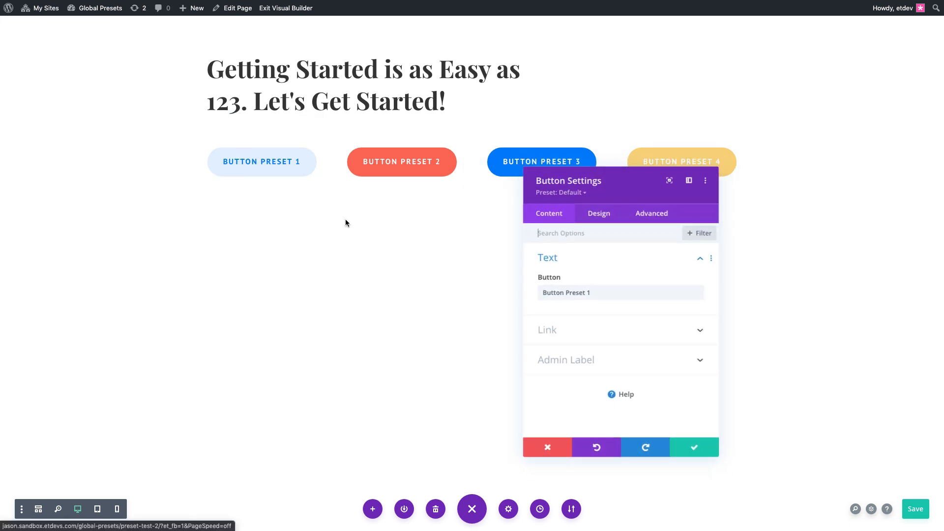
pyautogui.click(570, 193)
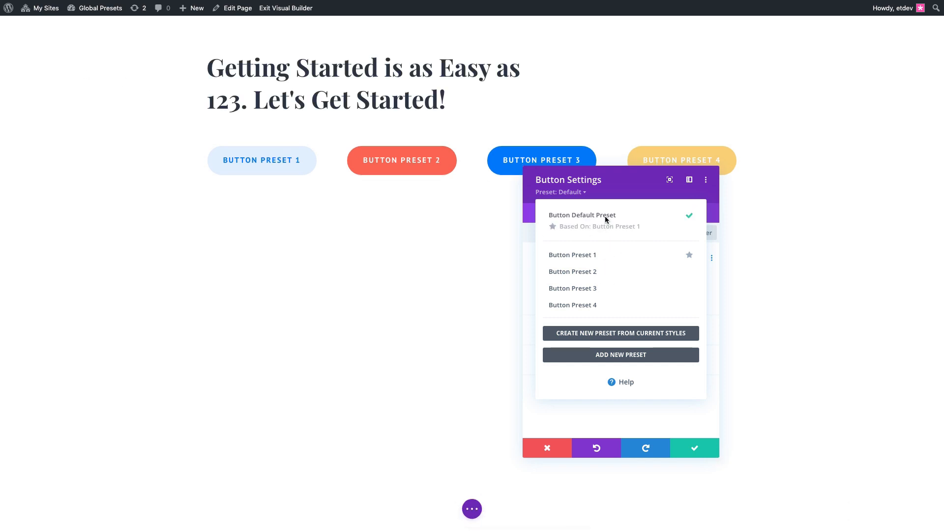
pyautogui.click(691, 442)
pyautogui.click(685, 444)
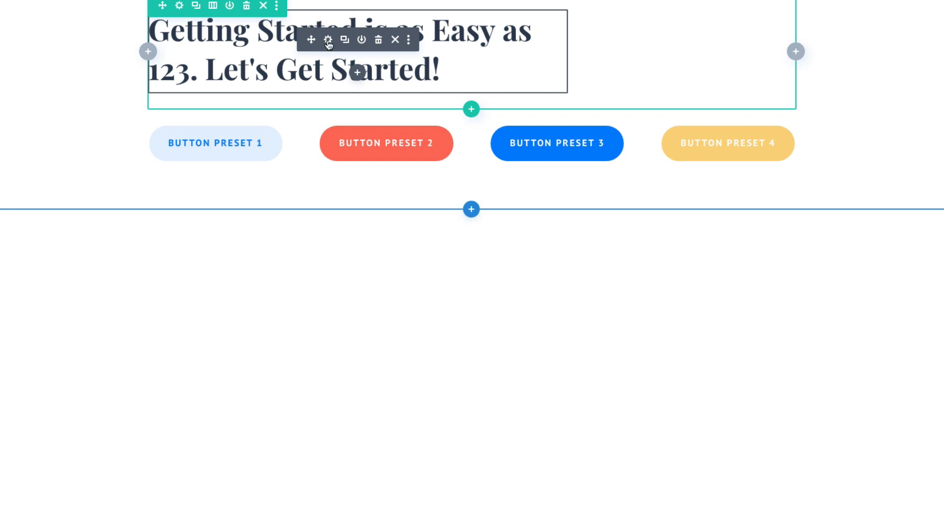
# Create a preset from the heading text module's current styles, keeping the suggested name Text Preset 2 and not assigning it to default.
pyautogui.click(328, 39)
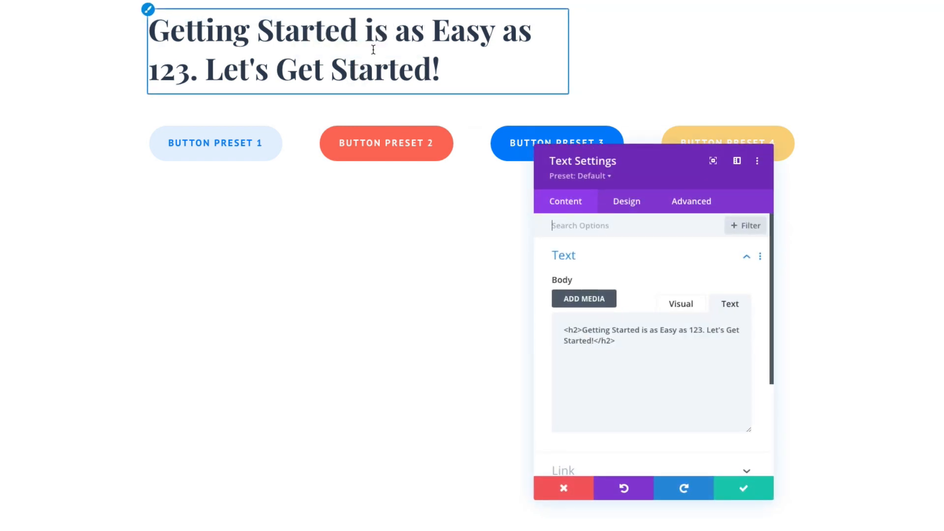
pyautogui.click(579, 177)
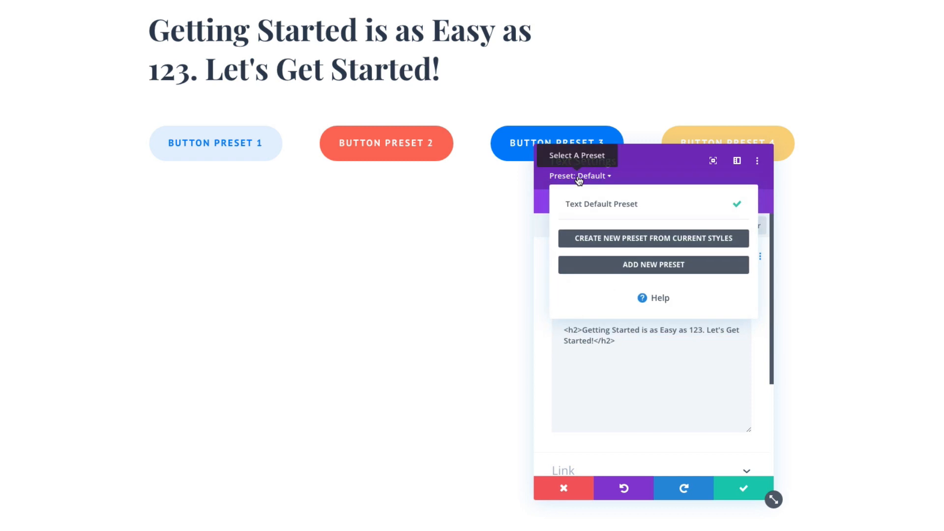
pyautogui.moveTo(596, 205)
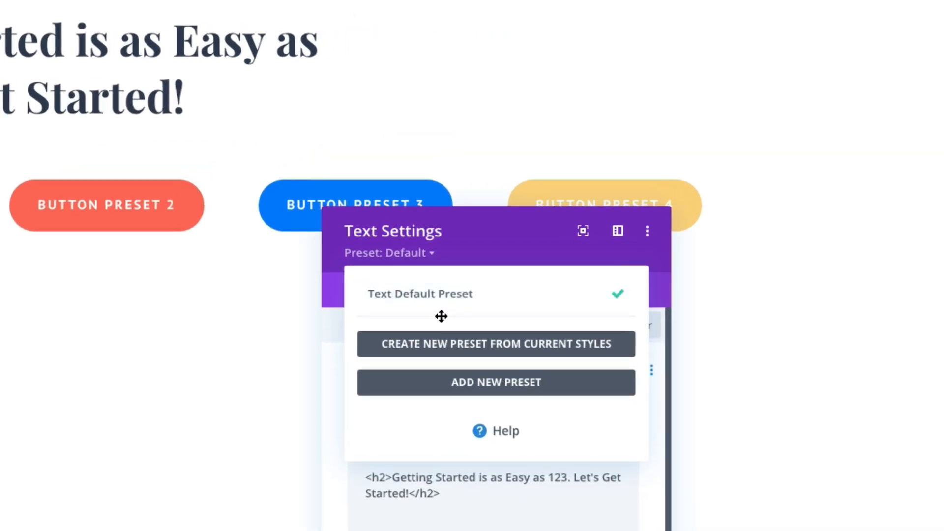
pyautogui.moveTo(424, 307)
pyautogui.moveTo(478, 313)
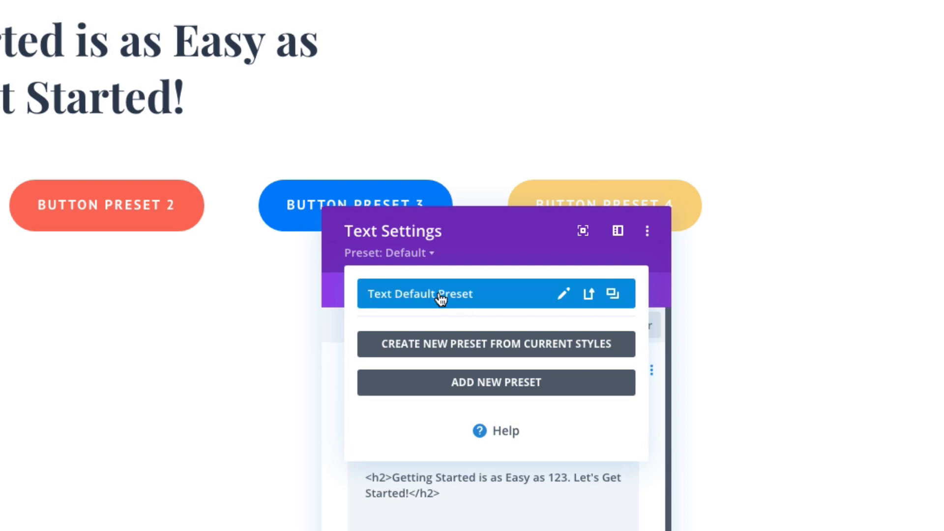
pyautogui.click(499, 344)
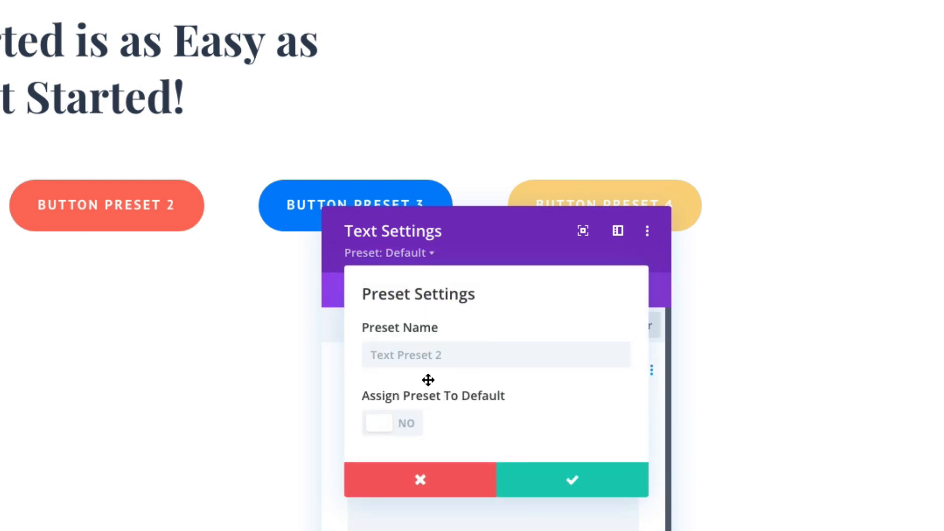
pyautogui.click(581, 484)
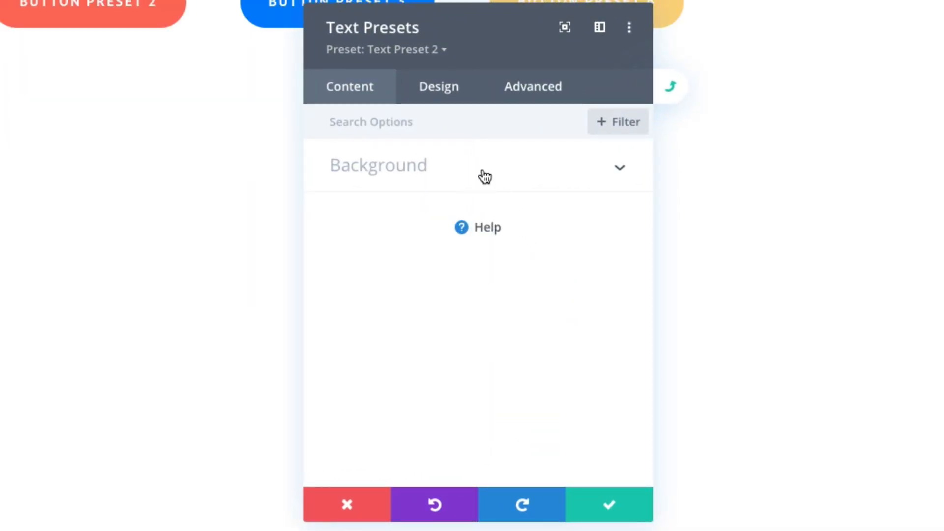
# Examine the Heading 2 design settings of Text Preset 2, including font, weight, colour, size and line height.
pyautogui.click(435, 87)
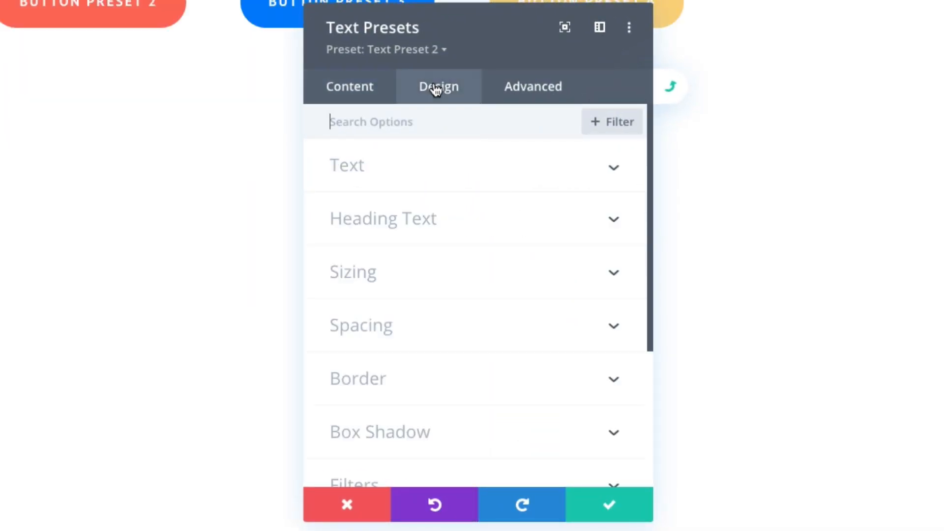
pyautogui.click(447, 220)
pyautogui.click(415, 187)
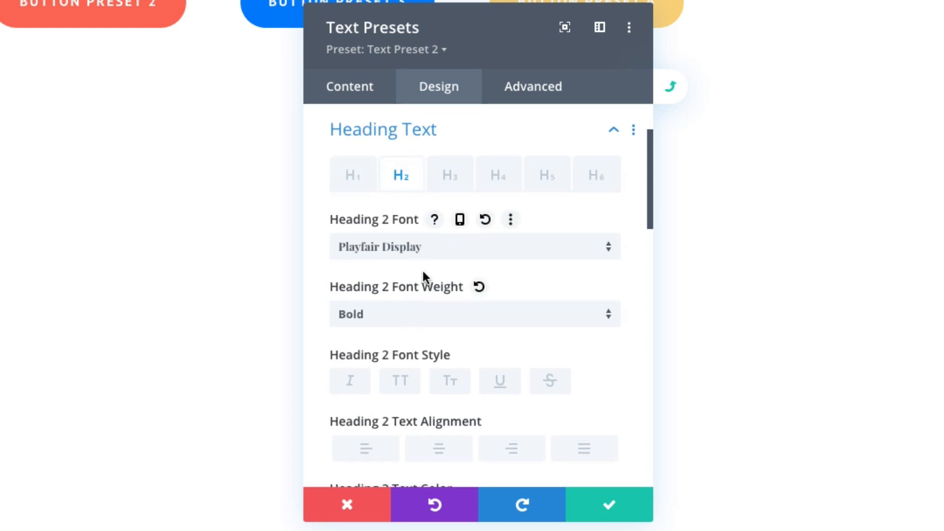
pyautogui.scroll(-7, 426, 265)
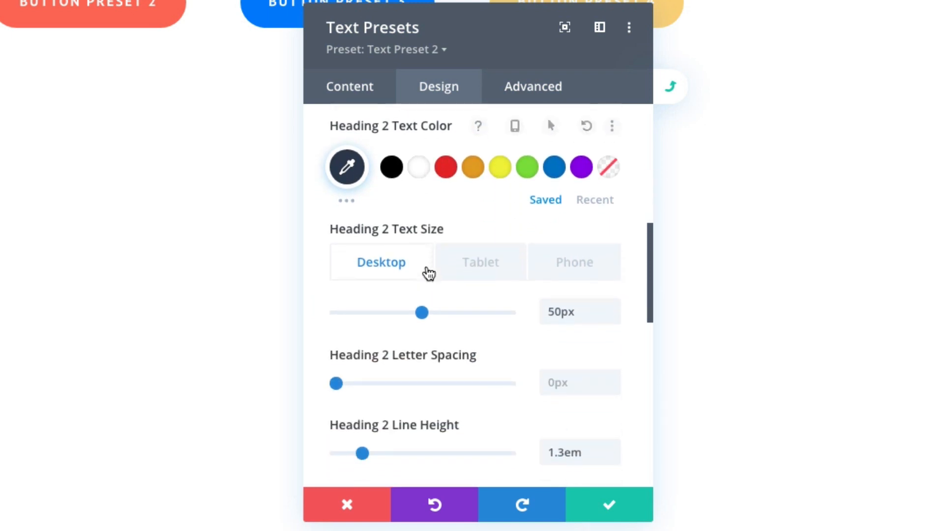
pyautogui.scroll(-2, 427, 268)
pyautogui.scroll(5, 426, 268)
pyautogui.scroll(-4, 426, 267)
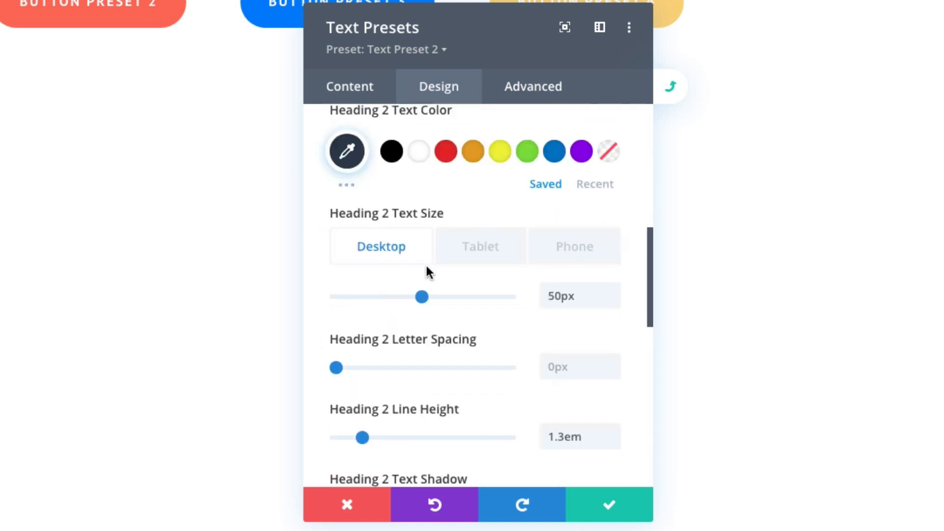
pyautogui.scroll(-4, 427, 269)
pyautogui.scroll(8, 427, 269)
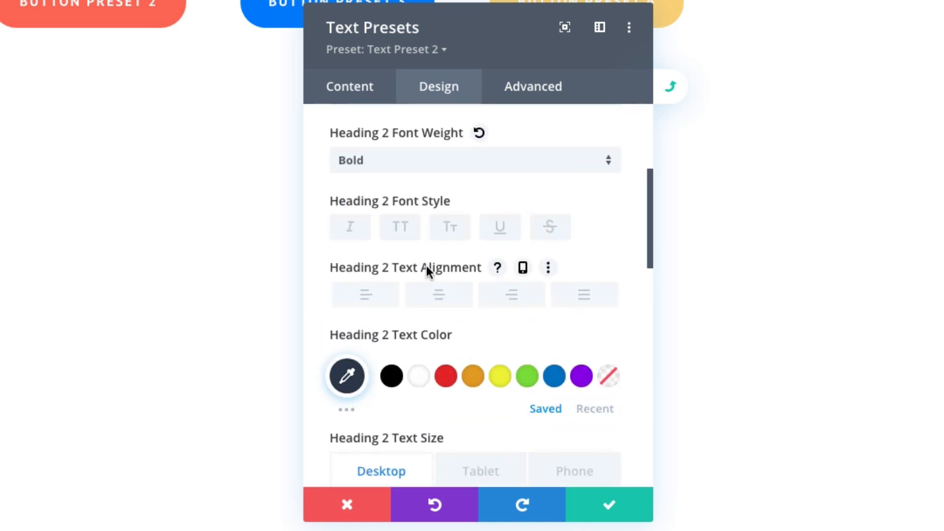
# Review the remaining Heading 2 styles of Text Preset 2, and save the preset and the text module's settings.
pyautogui.scroll(-2, 426, 266)
pyautogui.scroll(3, 426, 270)
pyautogui.scroll(-3, 426, 270)
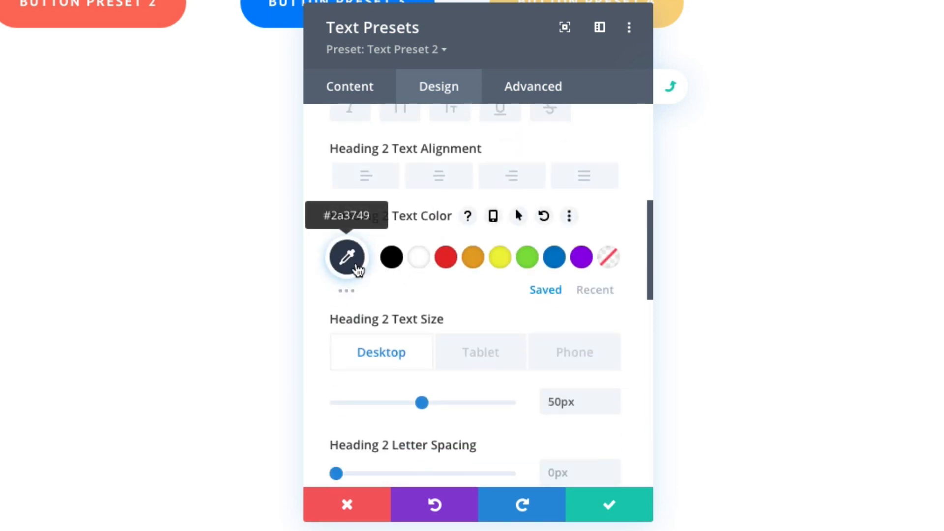
pyautogui.scroll(-2, 421, 268)
pyautogui.scroll(8, 422, 267)
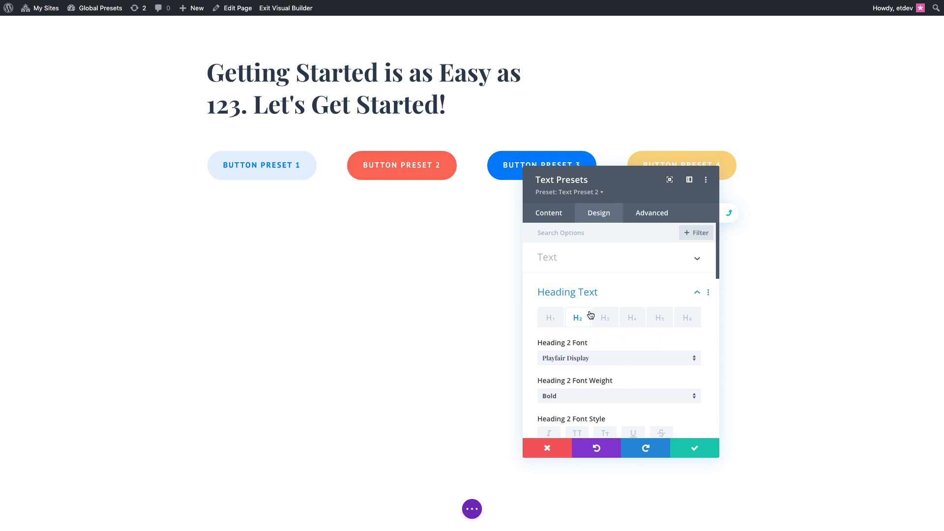
pyautogui.click(694, 445)
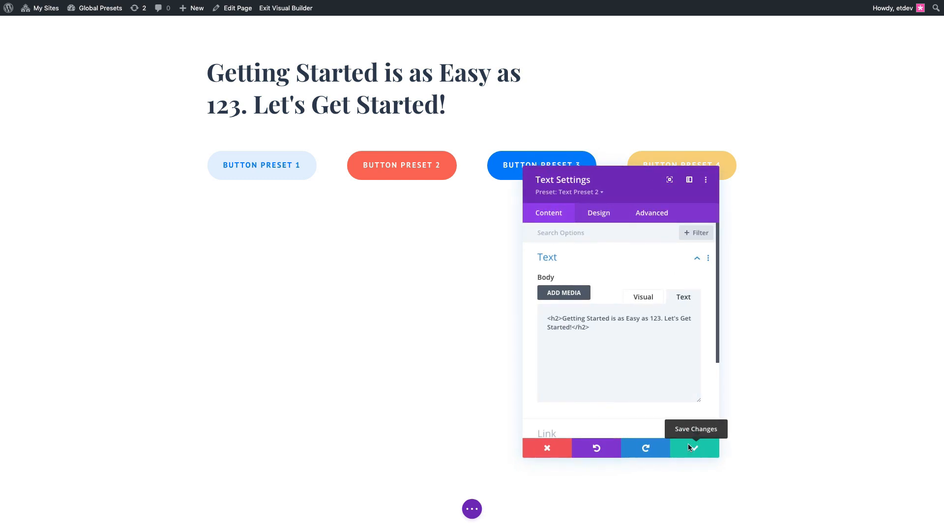
pyautogui.click(692, 444)
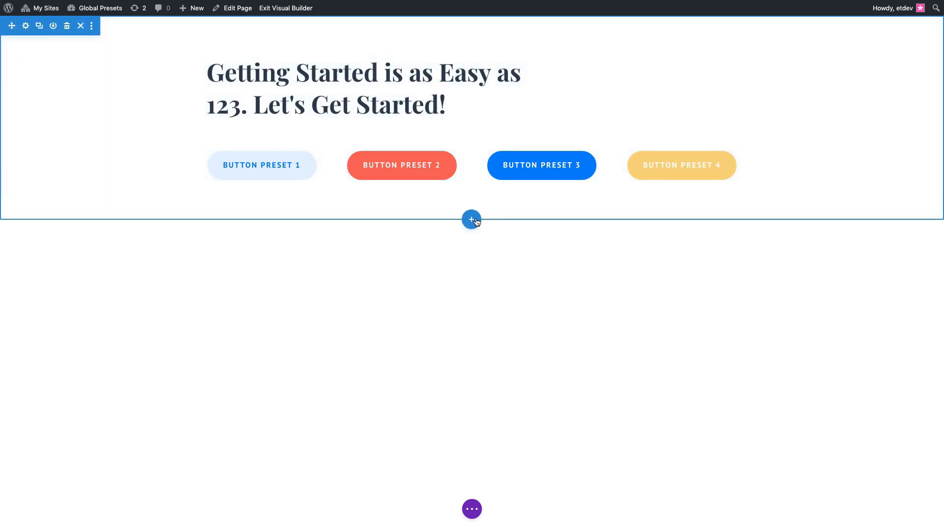
# Add a regular section below the buttons section without inserting a row.
pyautogui.click(472, 219)
pyautogui.click(370, 323)
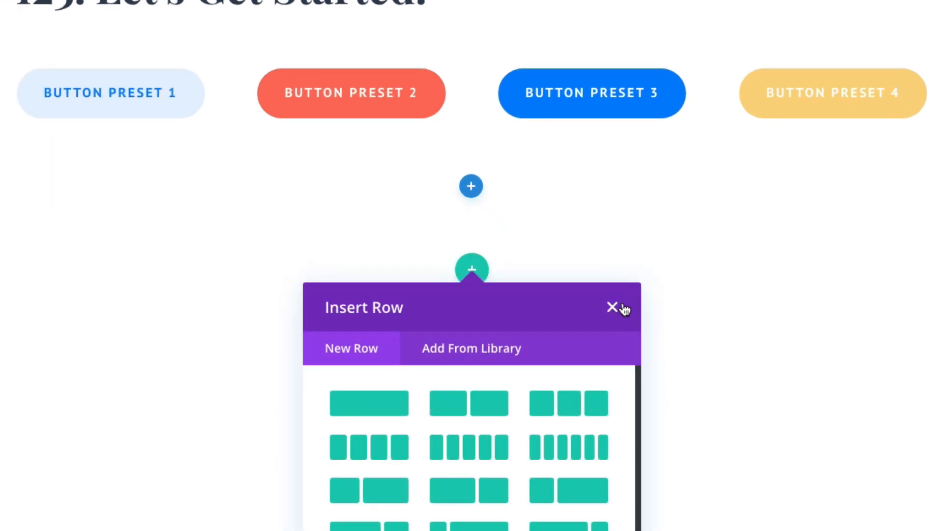
pyautogui.click(614, 308)
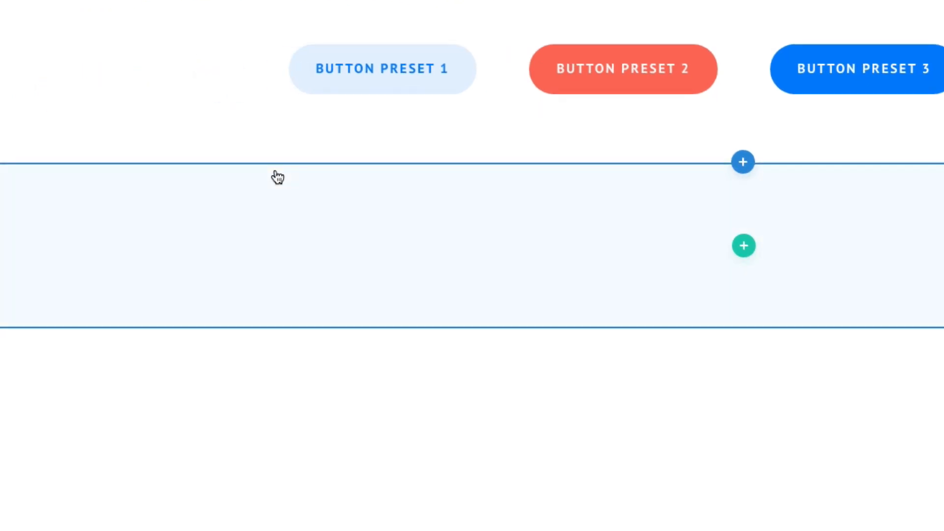
# Set the new section's background to the dark navy recent colour.
pyautogui.click(76, 167)
pyautogui.click(44, 174)
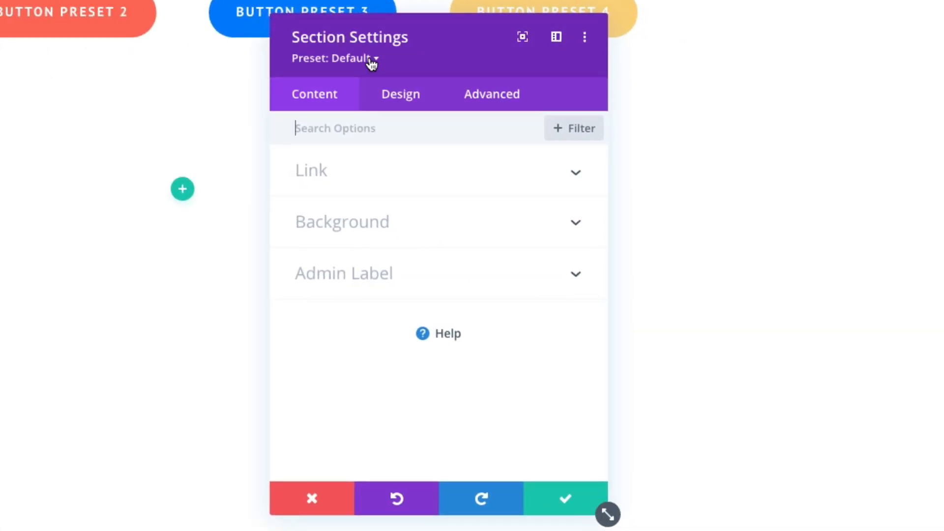
pyautogui.click(427, 221)
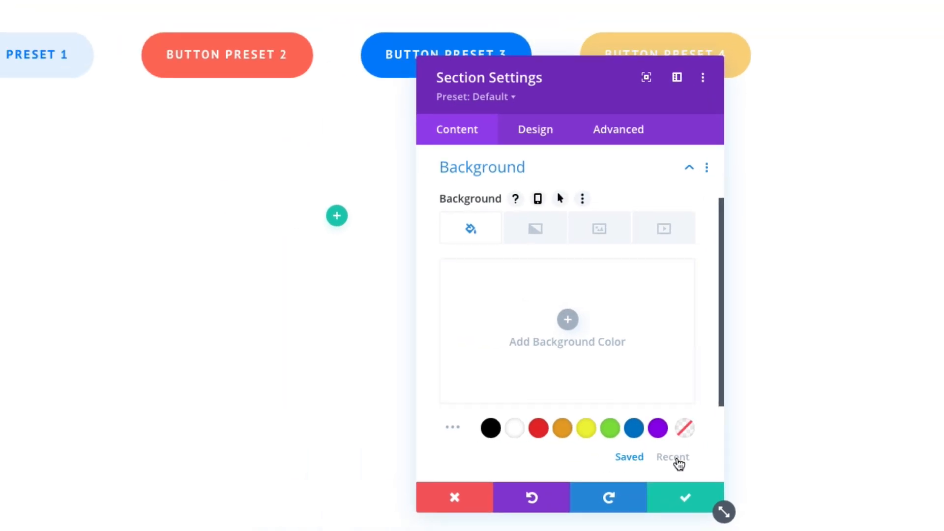
pyautogui.click(551, 454)
pyautogui.click(509, 422)
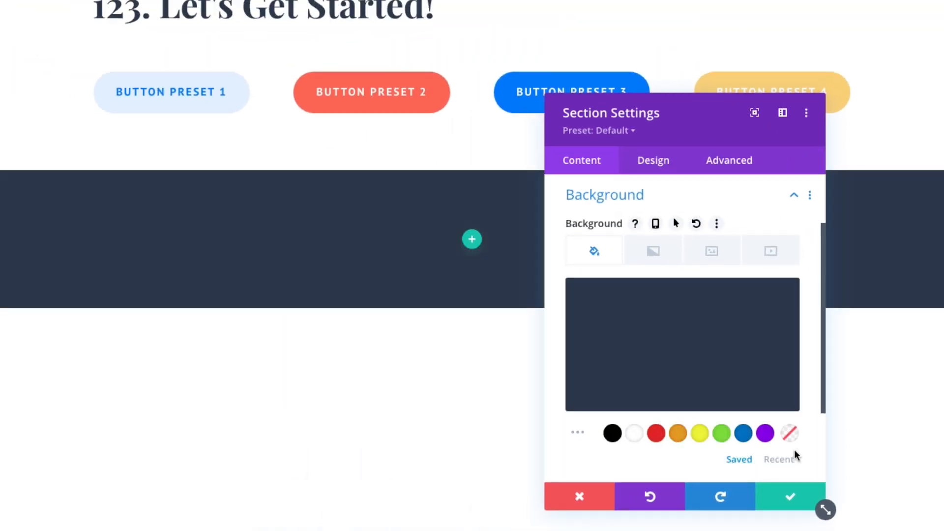
# Create a section preset from the current styles, keeping the suggested name Section Preset 2 and not assigning it to default.
pyautogui.click(598, 130)
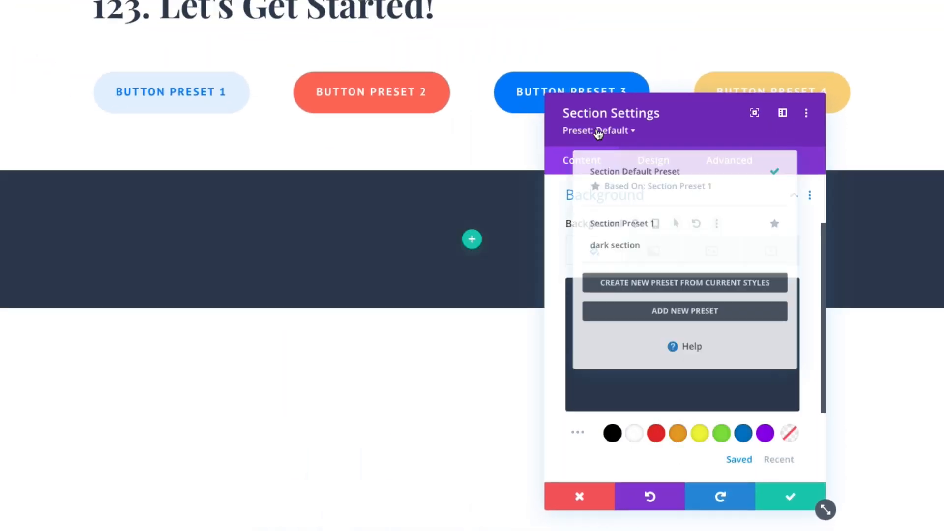
pyautogui.click(704, 291)
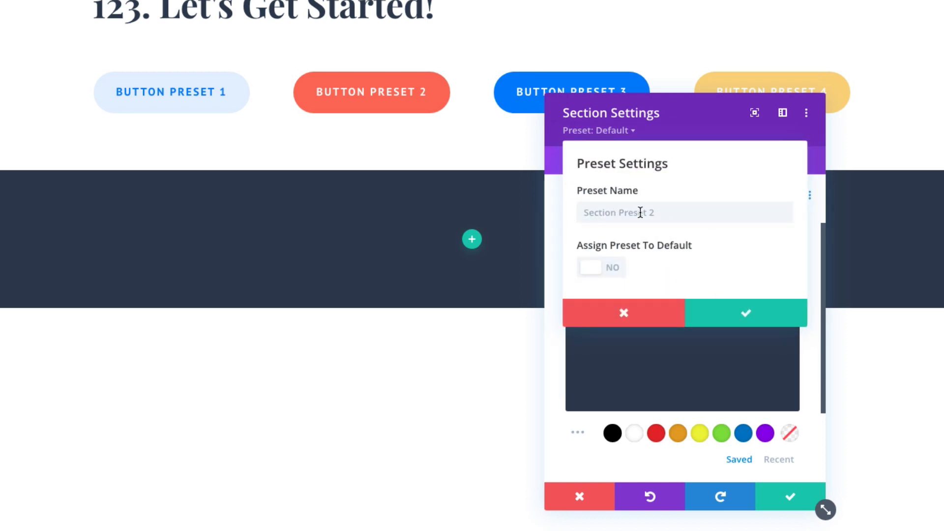
pyautogui.click(674, 213)
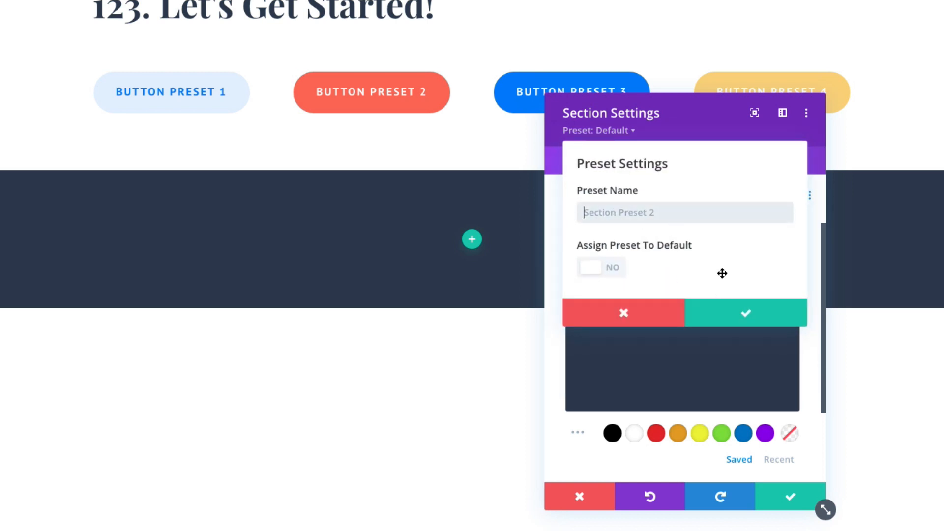
pyautogui.click(730, 310)
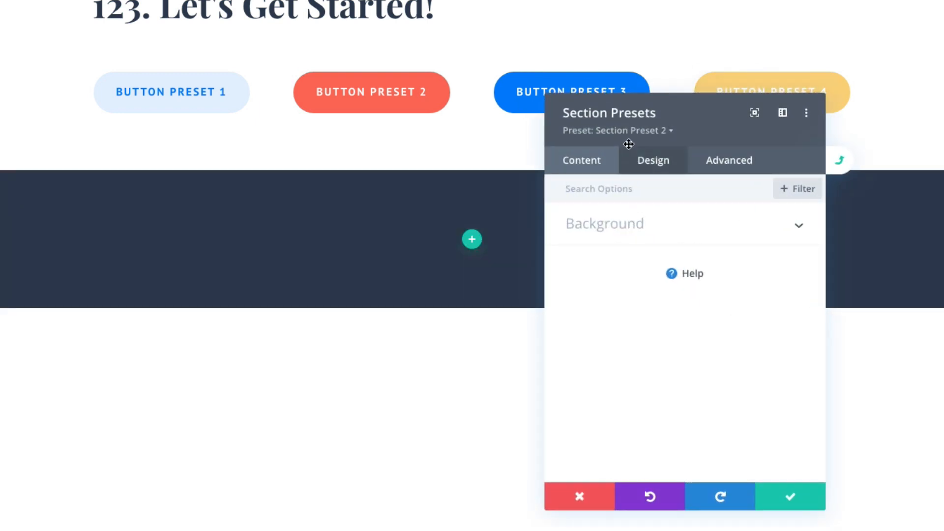
# Check the section preset list, and save Section Preset 2 and the dark section's settings.
pyautogui.click(630, 140)
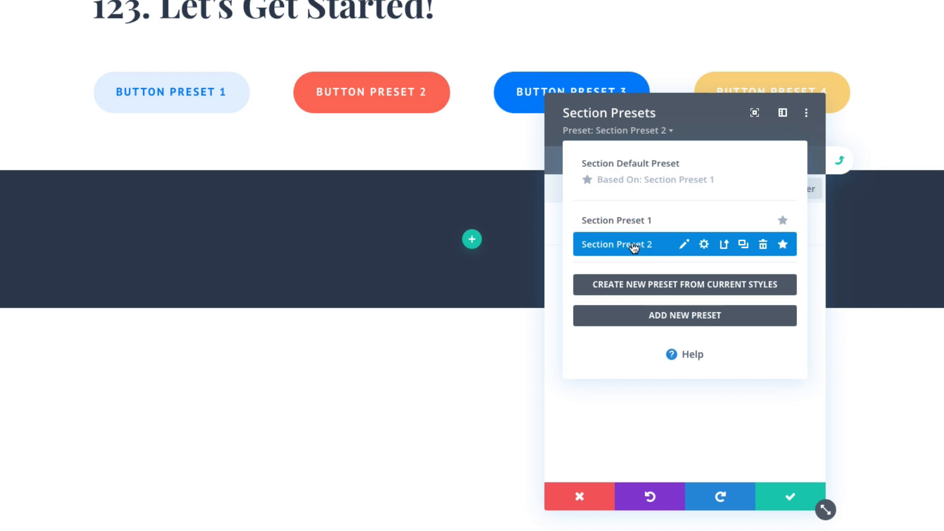
pyautogui.click(776, 493)
pyautogui.click(781, 494)
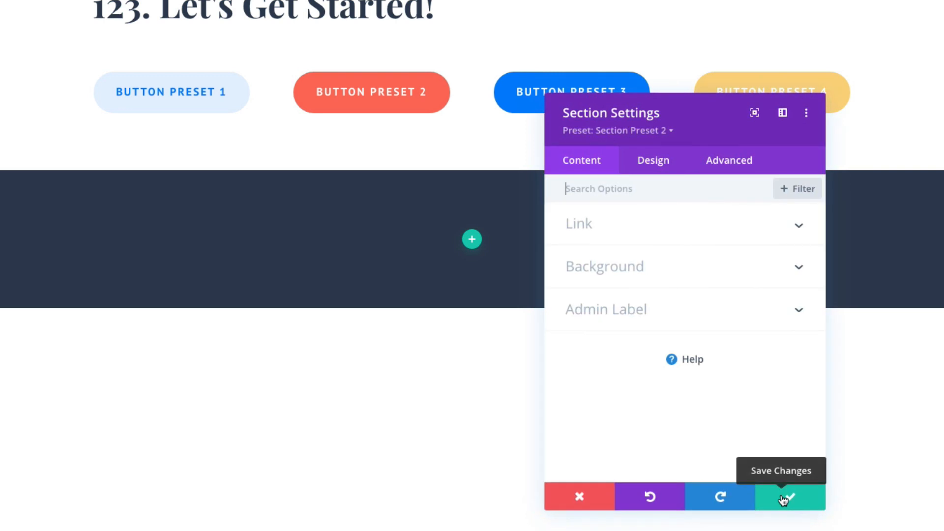
pyautogui.click(781, 494)
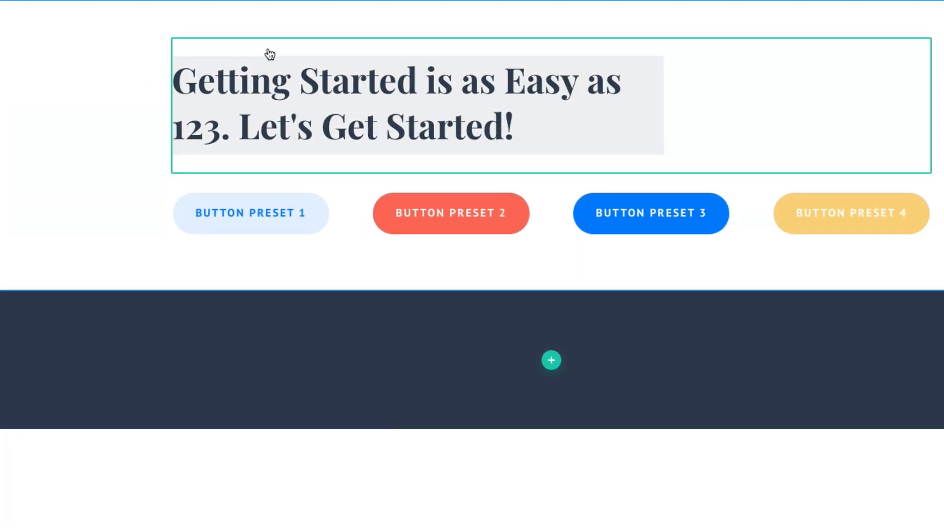
# Duplicate the heading row and move one copy into the dark section.
pyautogui.moveTo(238, 51)
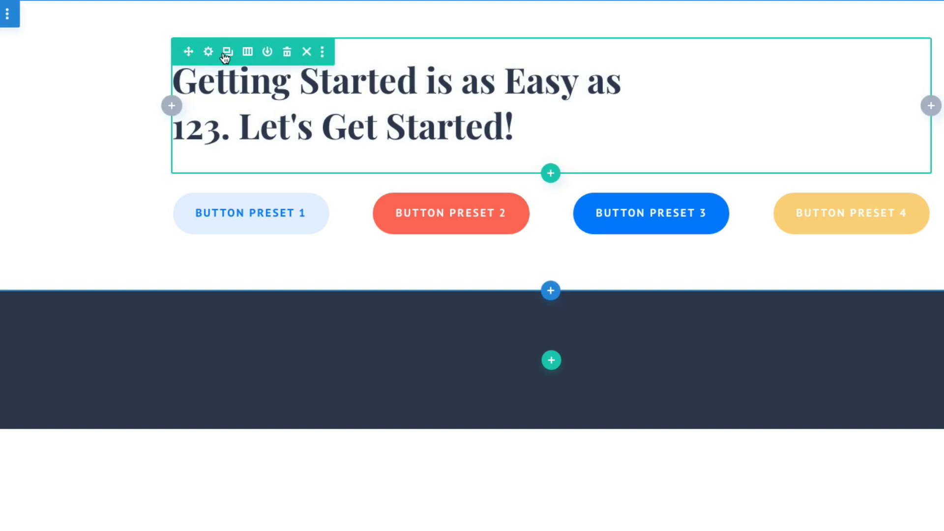
pyautogui.click(230, 53)
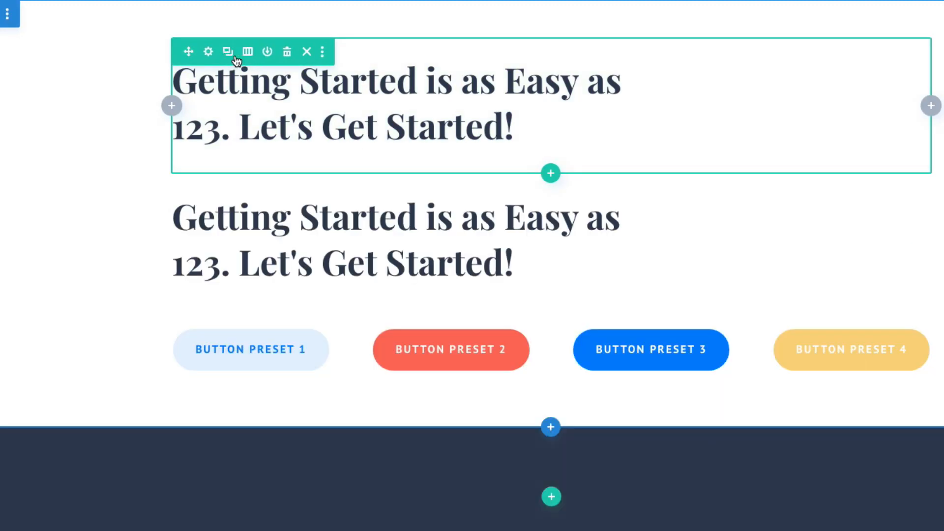
pyautogui.moveTo(189, 52); pyautogui.dragTo(325, 364)
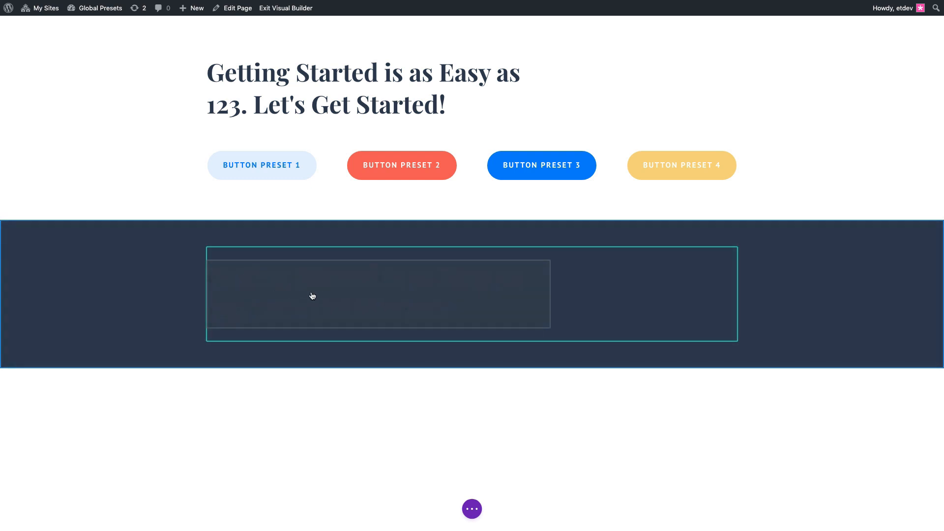
# Rename Text Preset 2 to Dark Text from the settings of the heading module in the dark section.
pyautogui.click(342, 297)
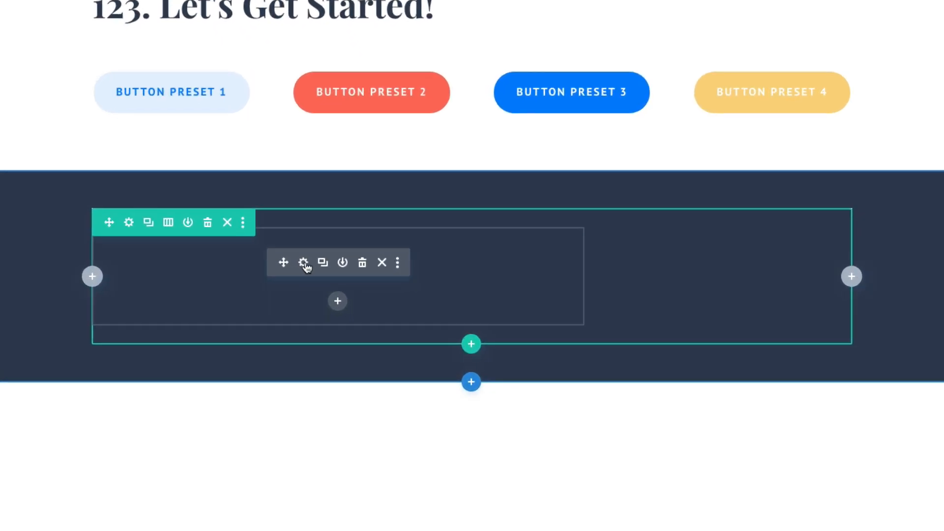
pyautogui.click(303, 263)
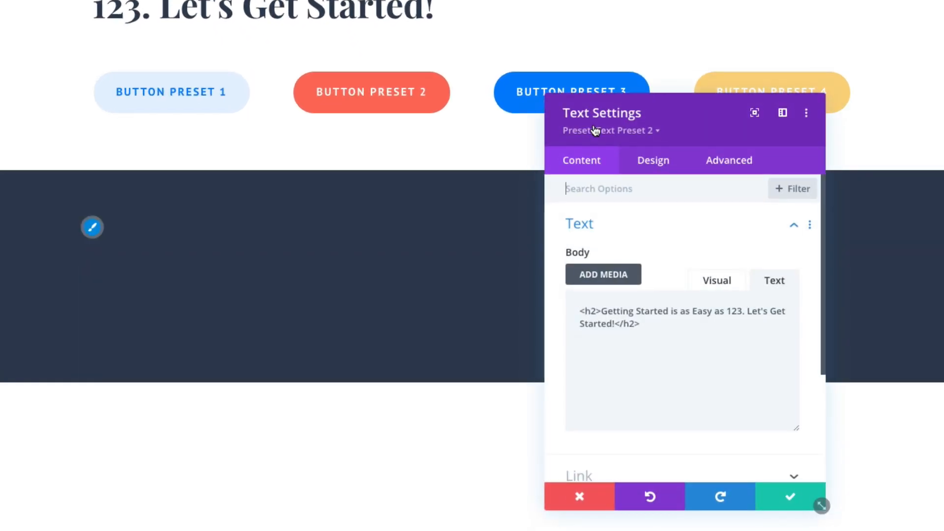
pyautogui.click(604, 134)
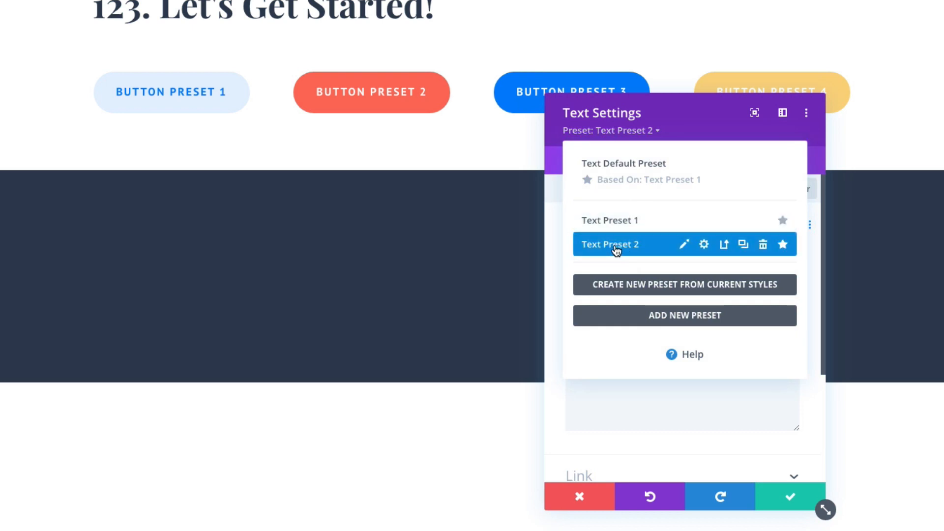
pyautogui.click(684, 244)
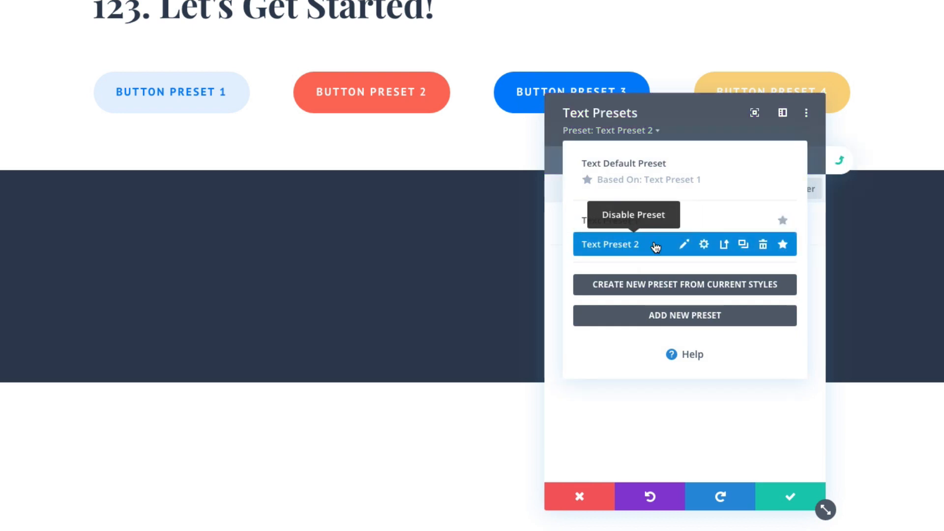
pyautogui.click(703, 245)
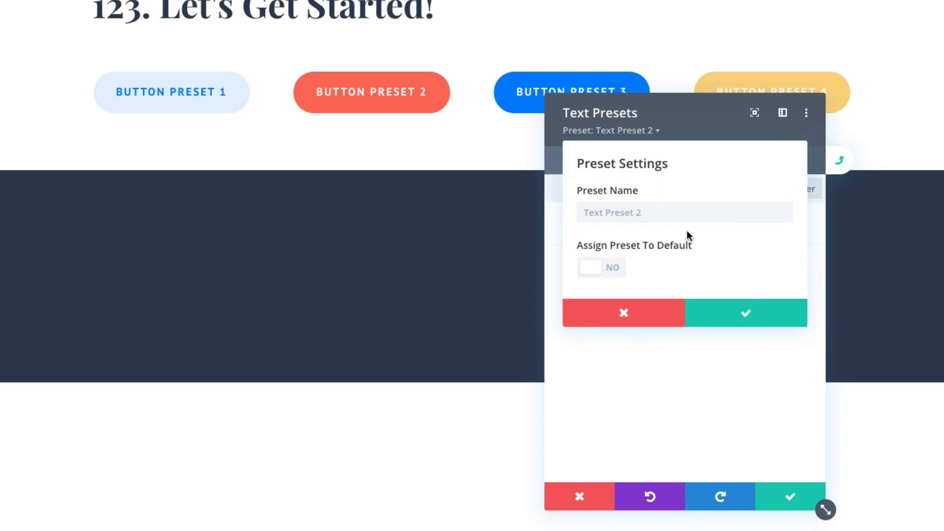
pyautogui.write('Dark Text')
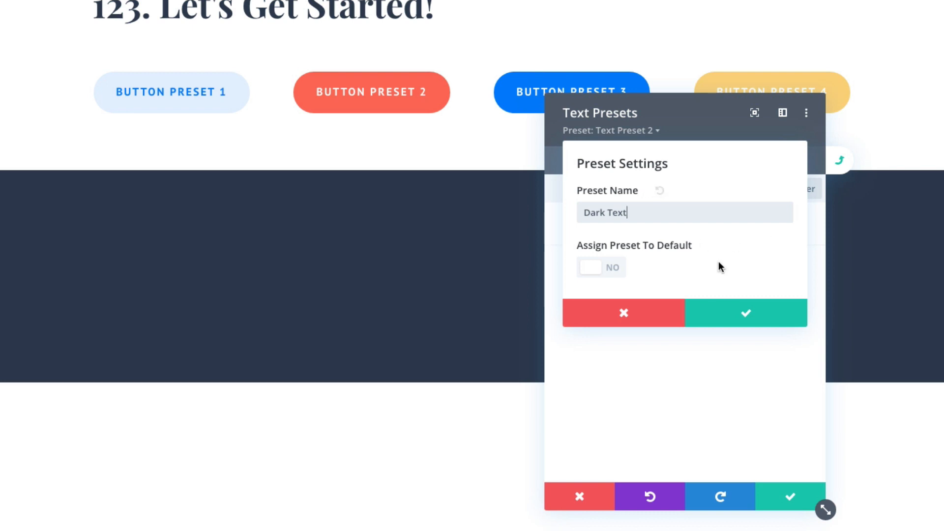
pyautogui.click(743, 316)
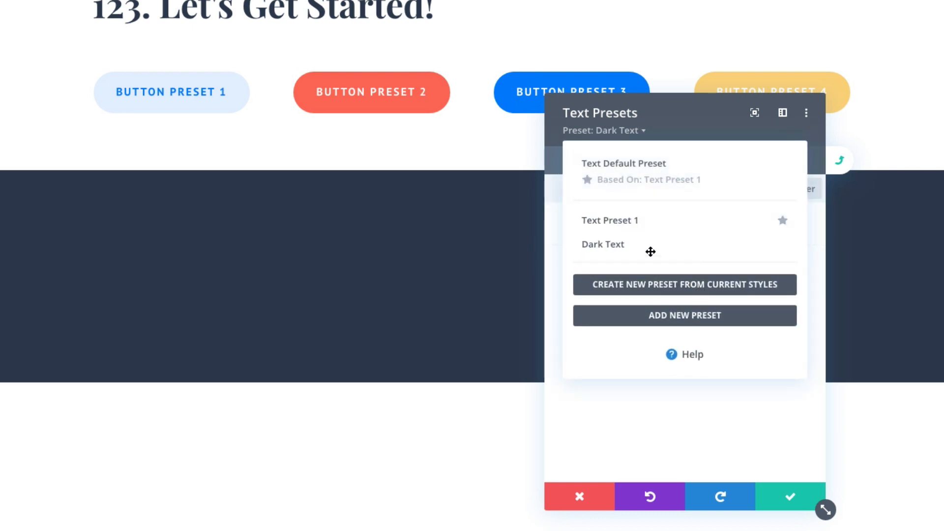
# Create a text preset named Light Text from the current styles, leaving it unassigned to default.
pyautogui.moveTo(623, 255)
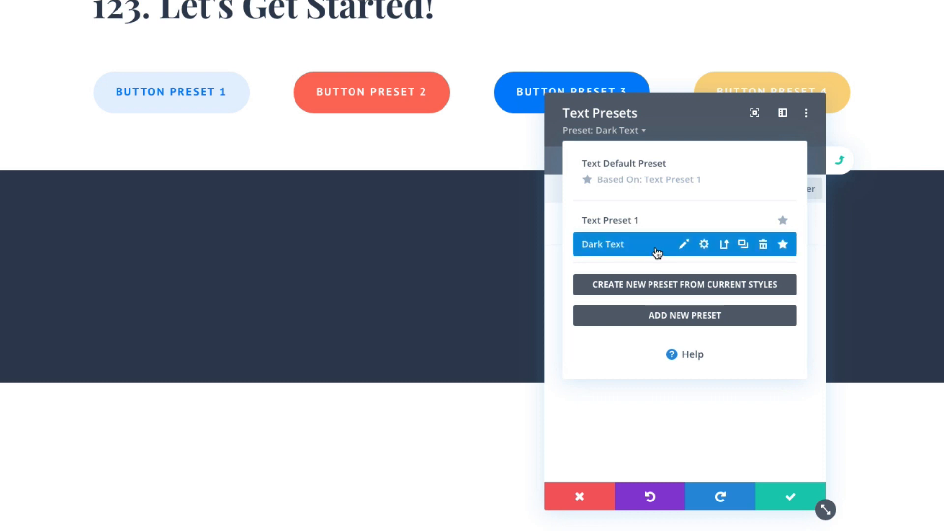
pyautogui.click(682, 289)
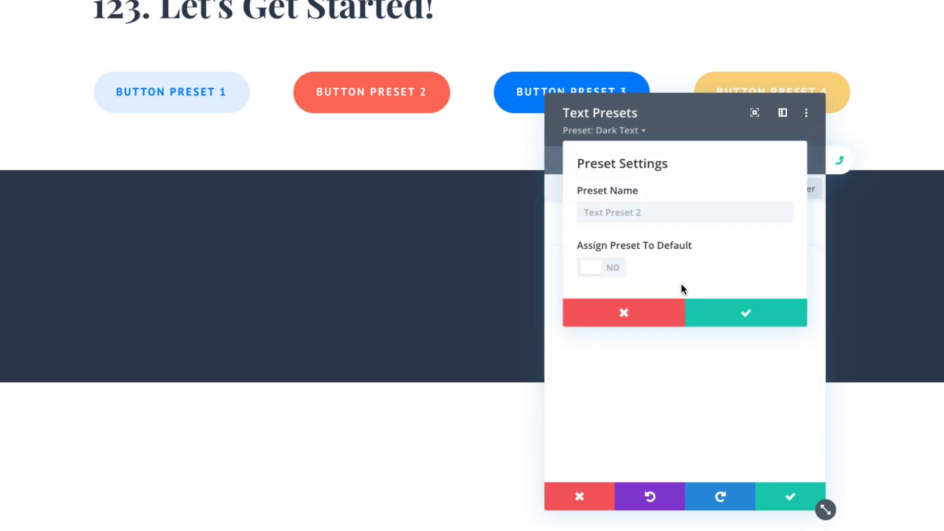
pyautogui.click(648, 215)
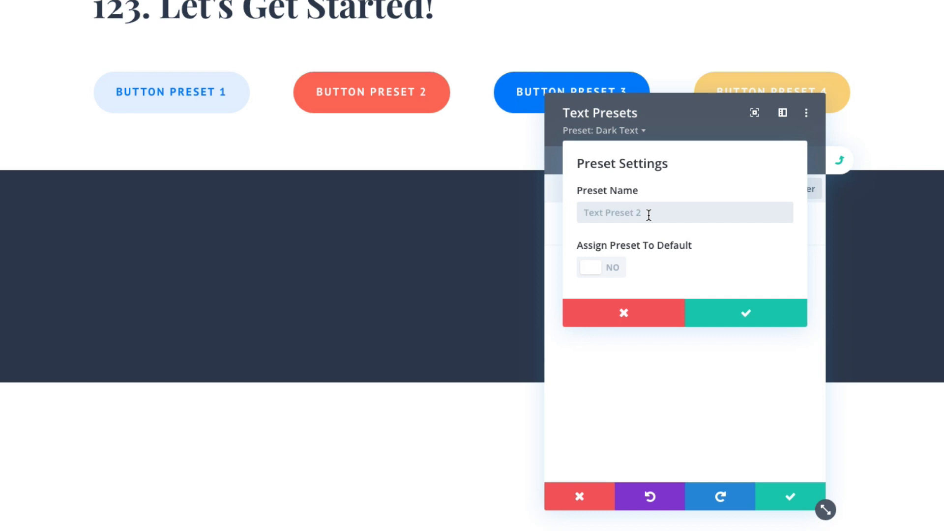
pyautogui.write('Light')
pyautogui.press('Return')
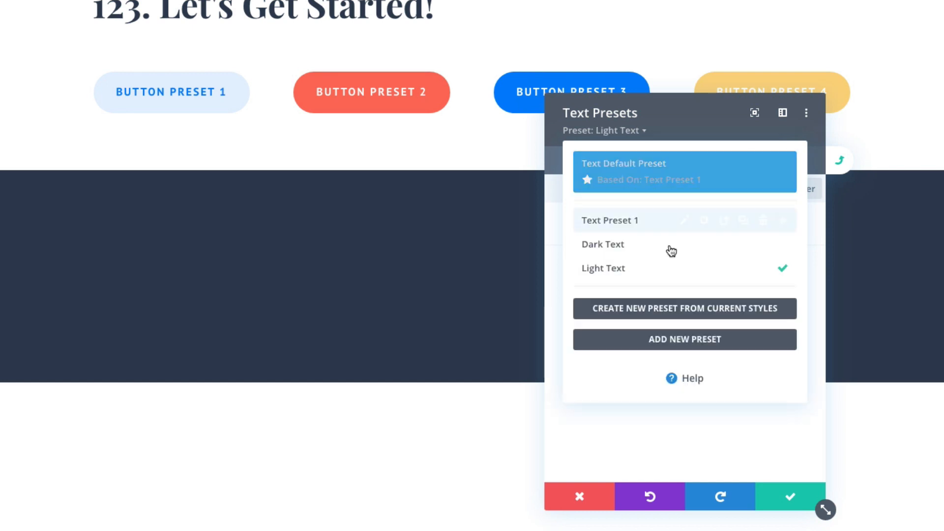
# Edit the Light Text preset's design and set its Text Color option to Light.
pyautogui.click(684, 270)
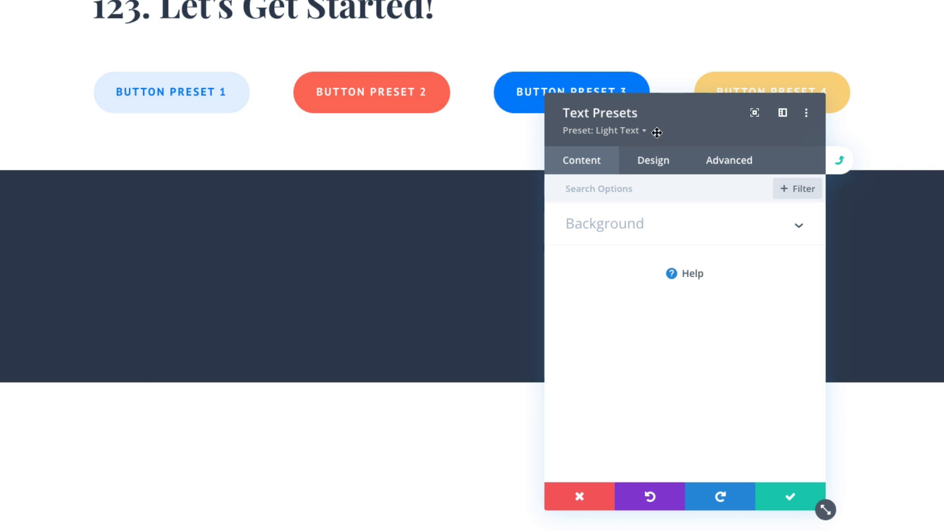
pyautogui.click(654, 161)
pyautogui.click(627, 228)
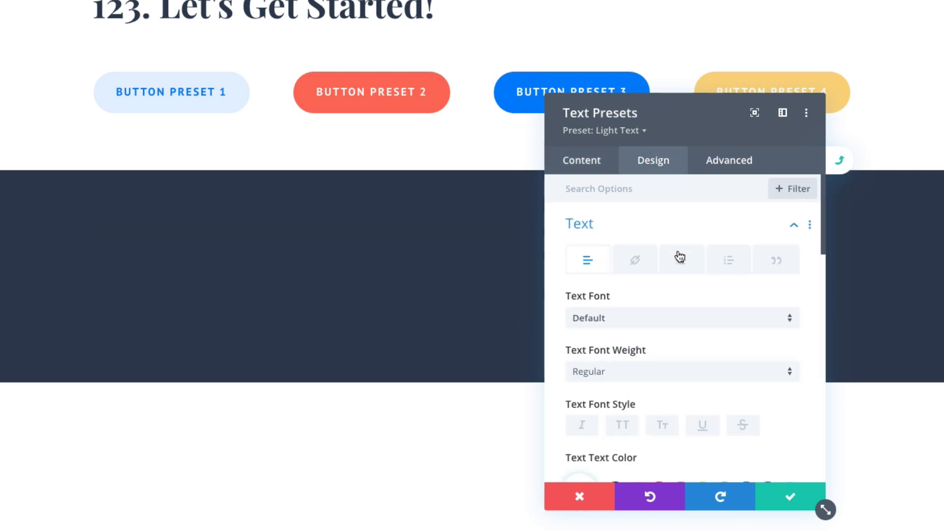
pyautogui.scroll(-8, 672, 279)
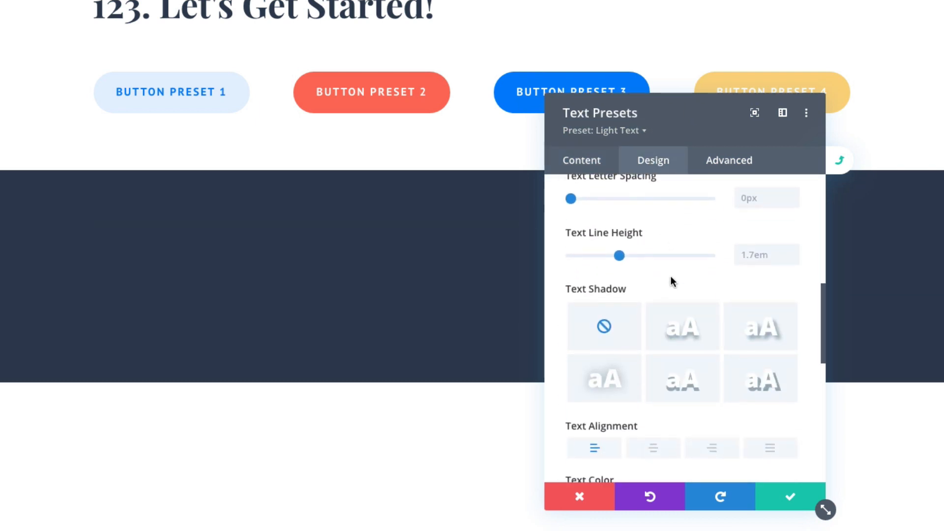
pyautogui.scroll(-5, 671, 281)
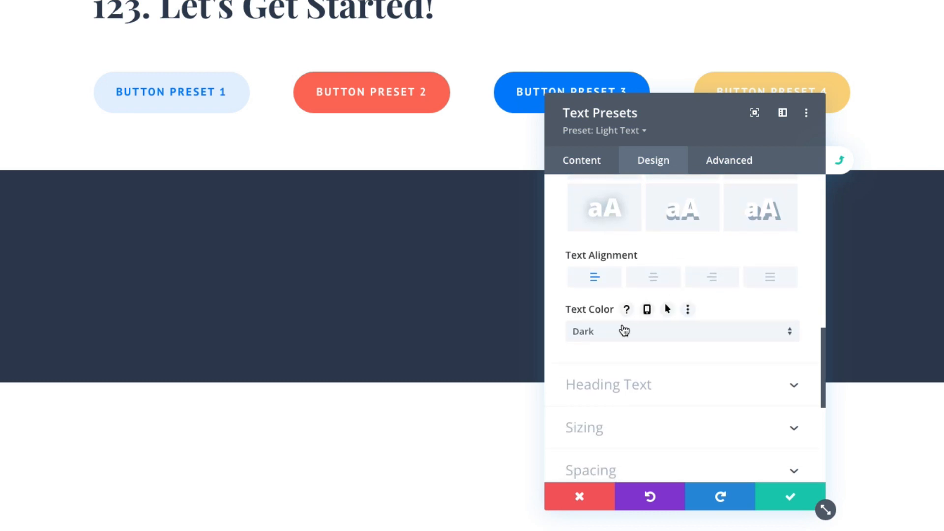
pyautogui.click(623, 331)
pyautogui.click(624, 349)
# Set the Heading 2 text color of the Light Text preset to white, then save the preset and the heading module.
pyautogui.click(629, 384)
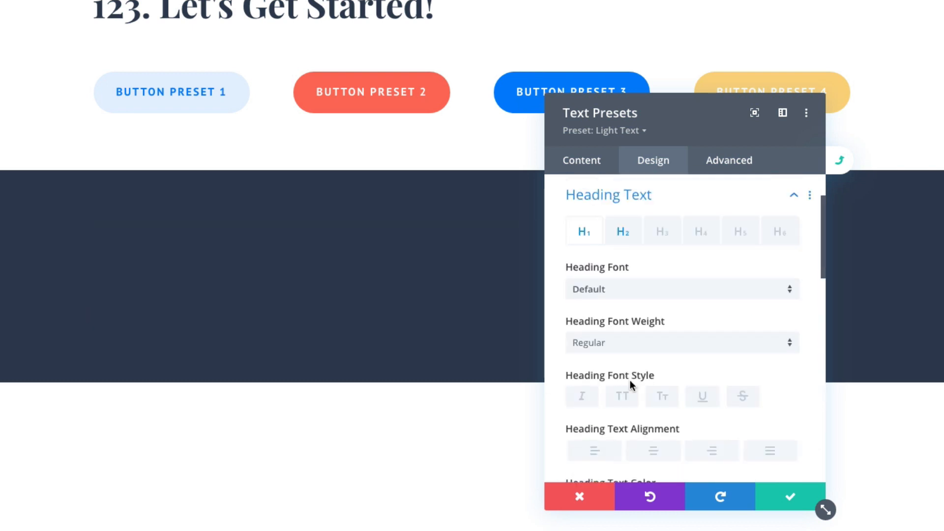
pyautogui.click(626, 239)
pyautogui.scroll(-5, 655, 308)
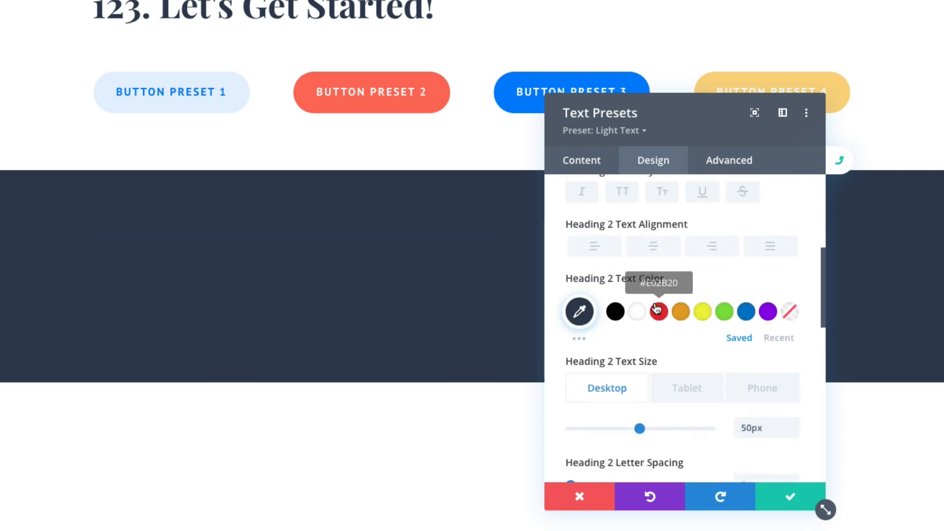
pyautogui.click(637, 312)
pyautogui.scroll(-1, 749, 305)
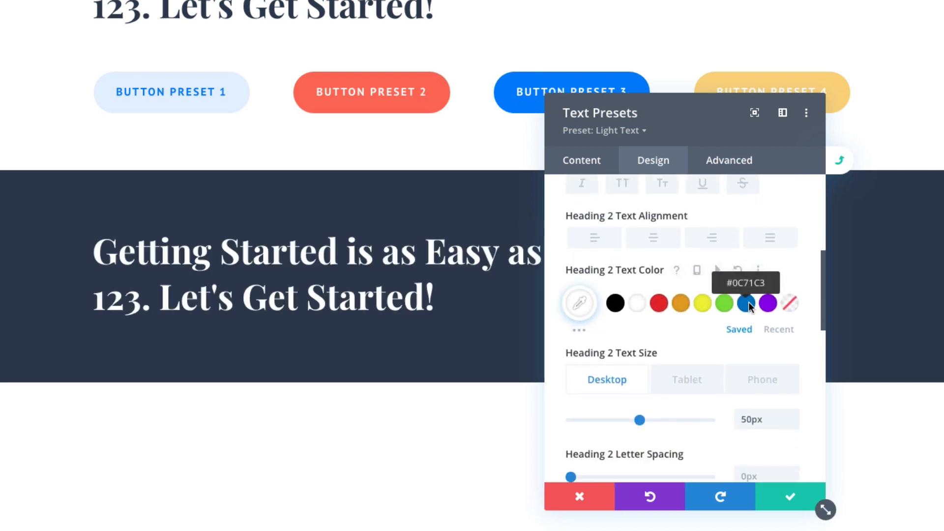
pyautogui.scroll(-3, 818, 457)
pyautogui.click(791, 497)
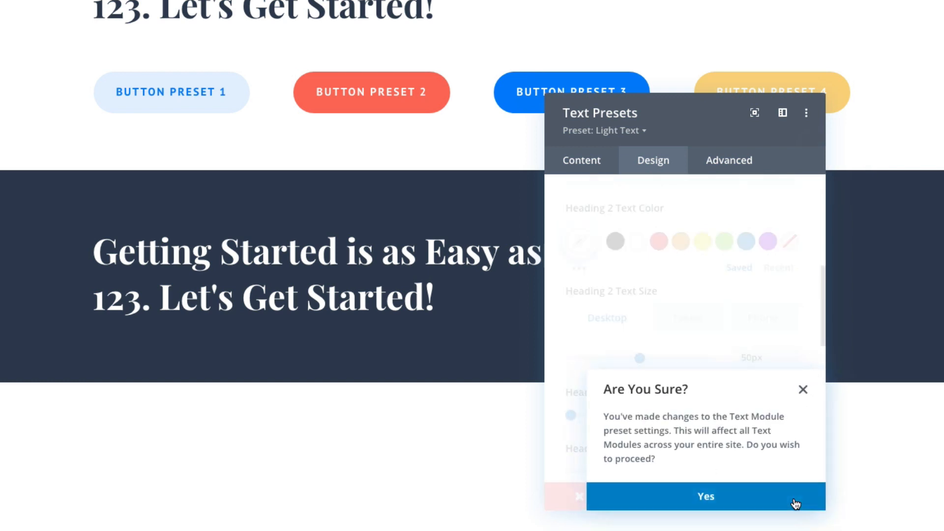
pyautogui.click(746, 499)
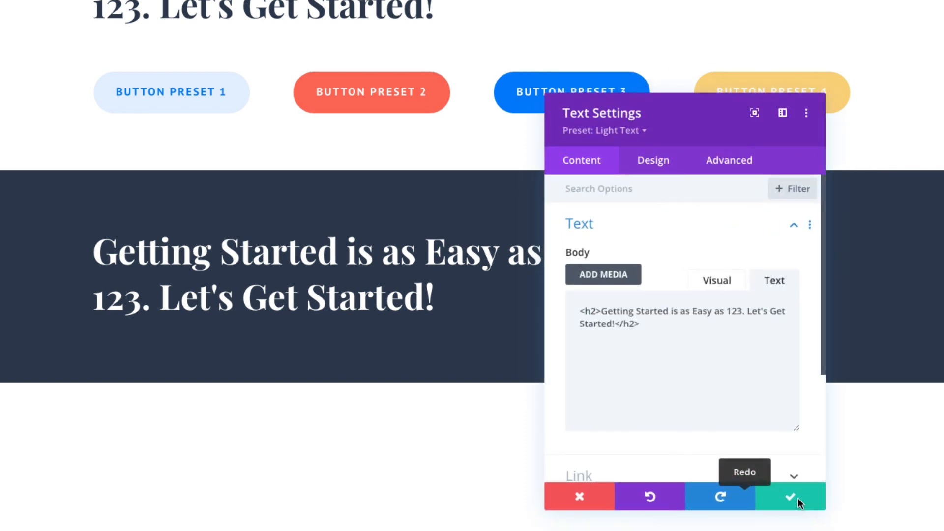
pyautogui.click(789, 497)
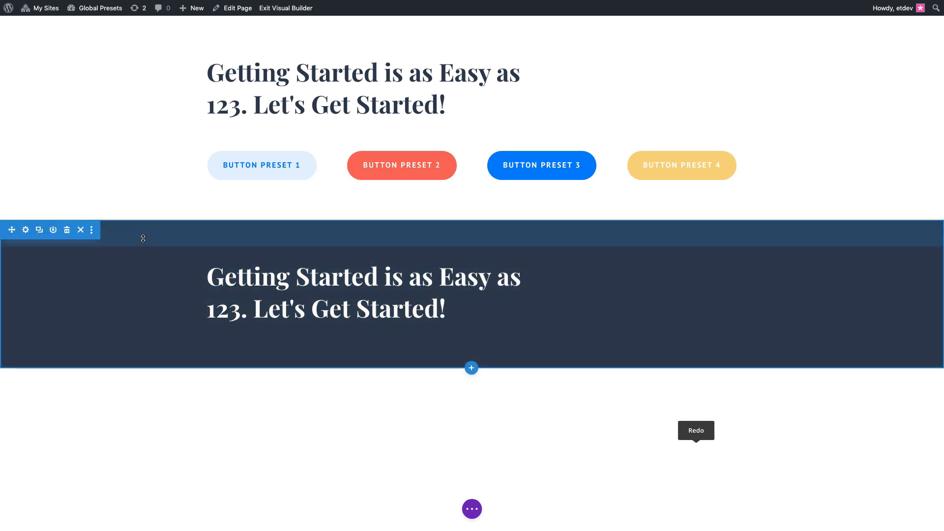
# Delete the dark section containing the white heading.
pyautogui.scroll(-1, 143, 238)
pyautogui.scroll(1, 143, 239)
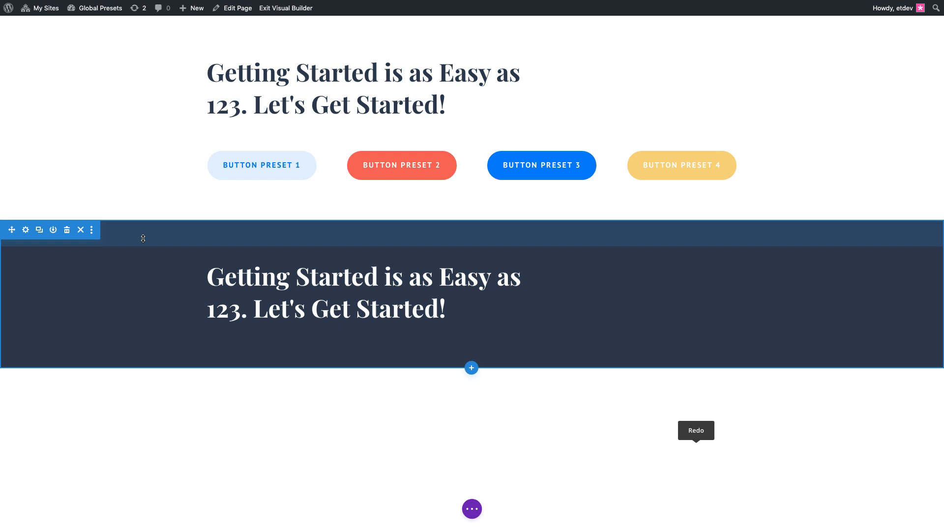
pyautogui.click(67, 230)
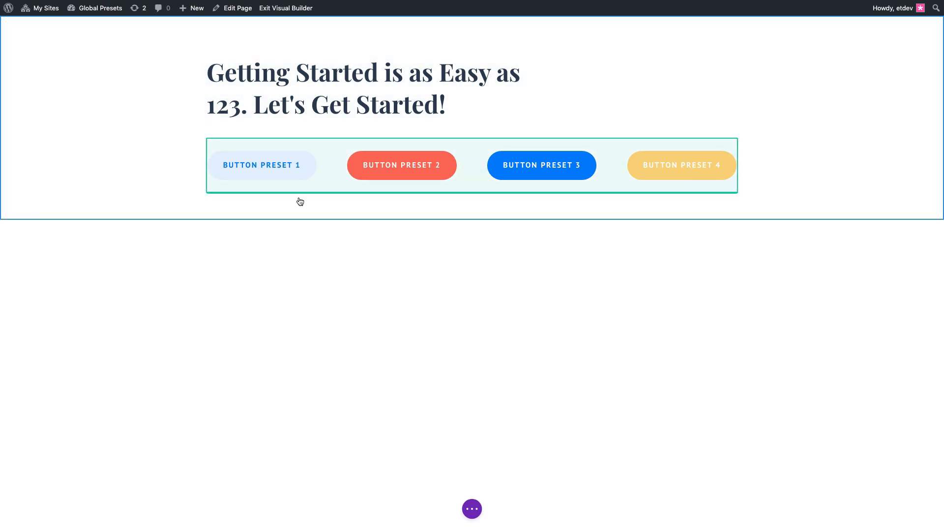
# Add a regular section with a single-column row and a default text module below the button presets section.
pyautogui.click(471, 219)
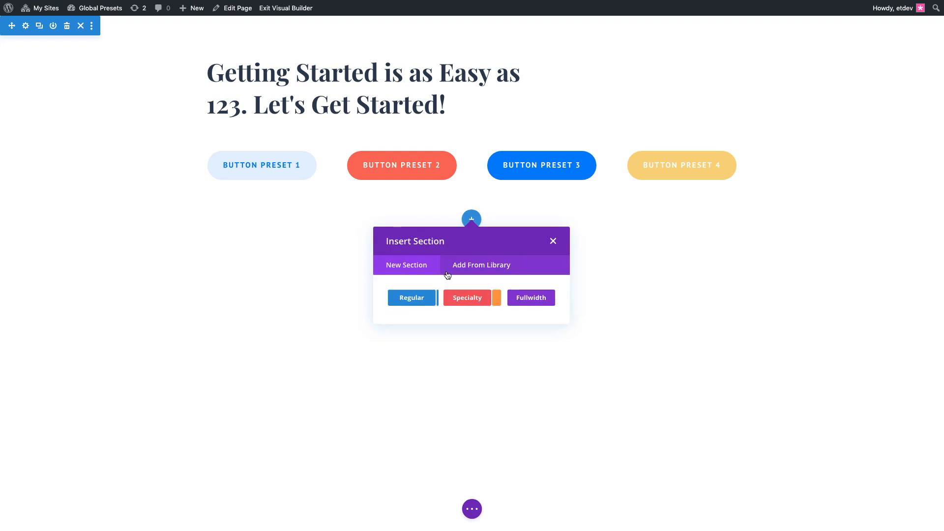
pyautogui.click(420, 296)
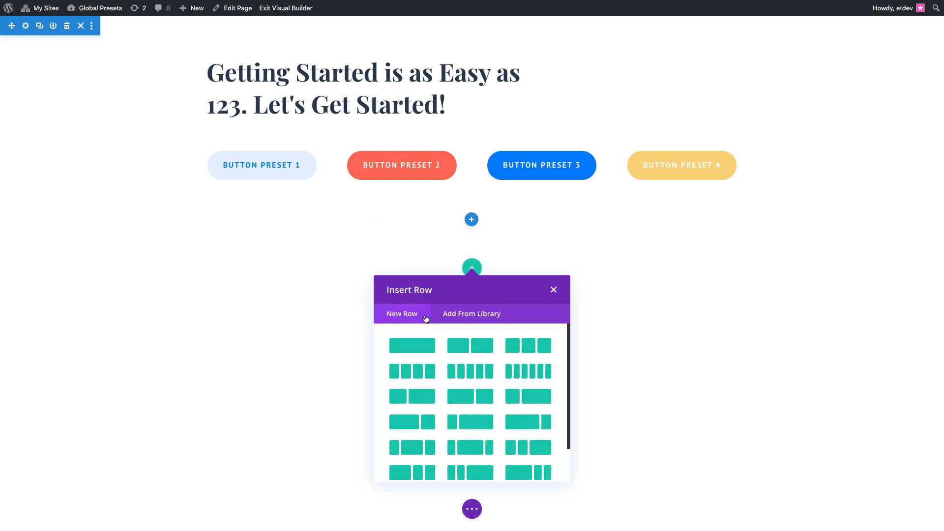
pyautogui.click(419, 351)
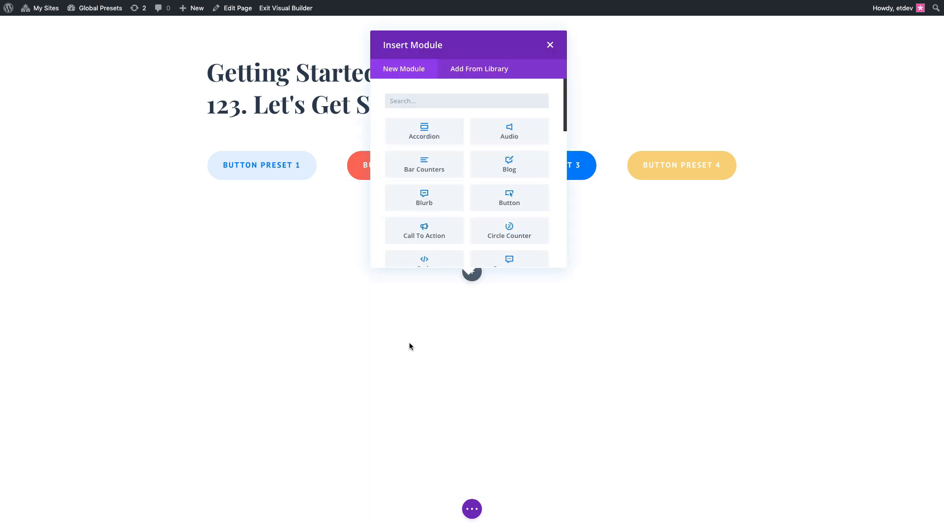
pyautogui.write('text')
pyautogui.press('Return')
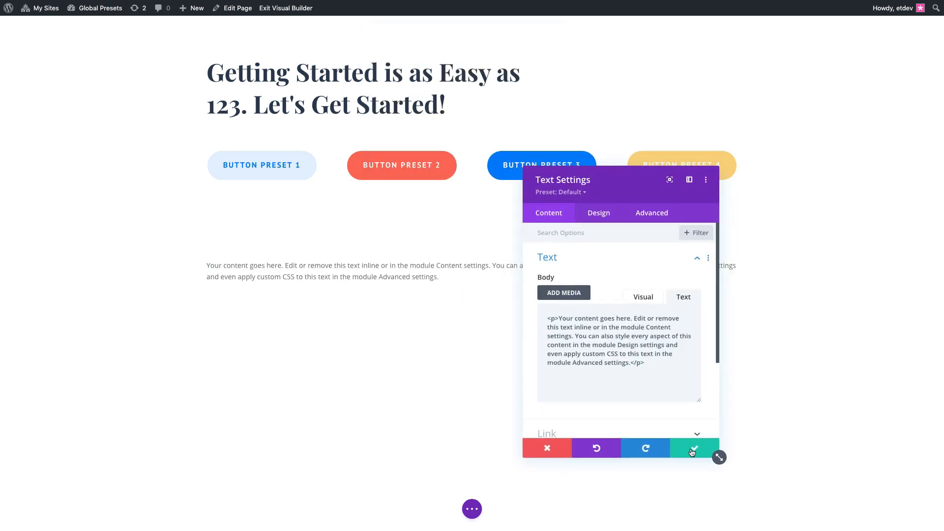
pyautogui.click(692, 452)
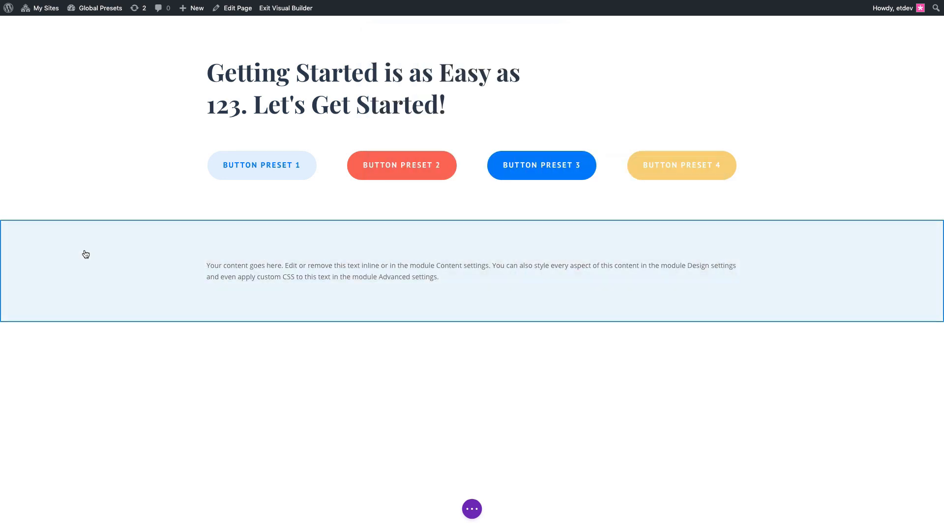
# Apply Section Preset 2 to the new section containing the placeholder text and save its settings.
pyautogui.click(25, 228)
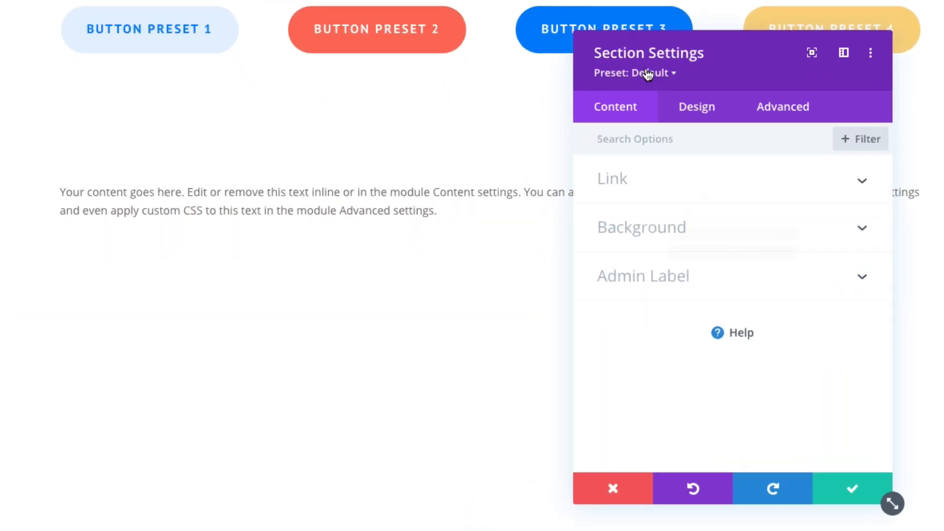
pyautogui.click(647, 74)
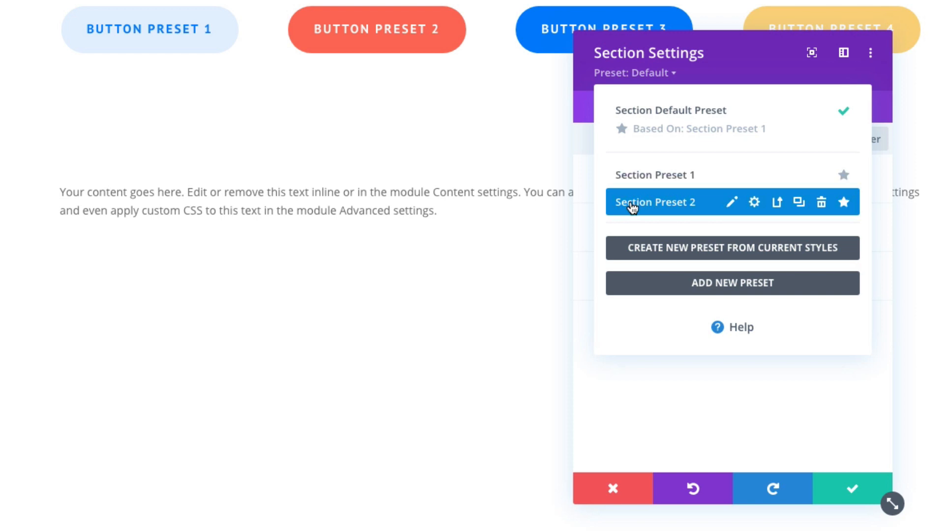
pyautogui.click(657, 205)
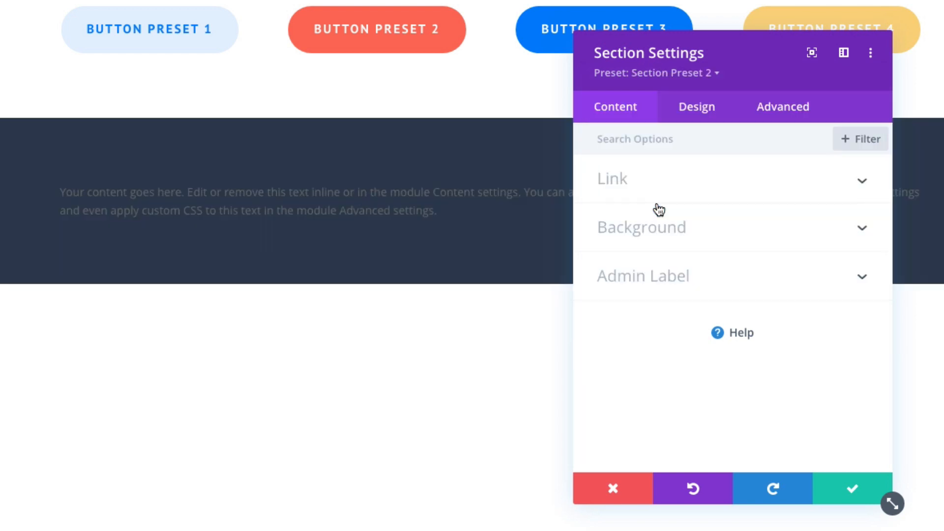
pyautogui.click(839, 494)
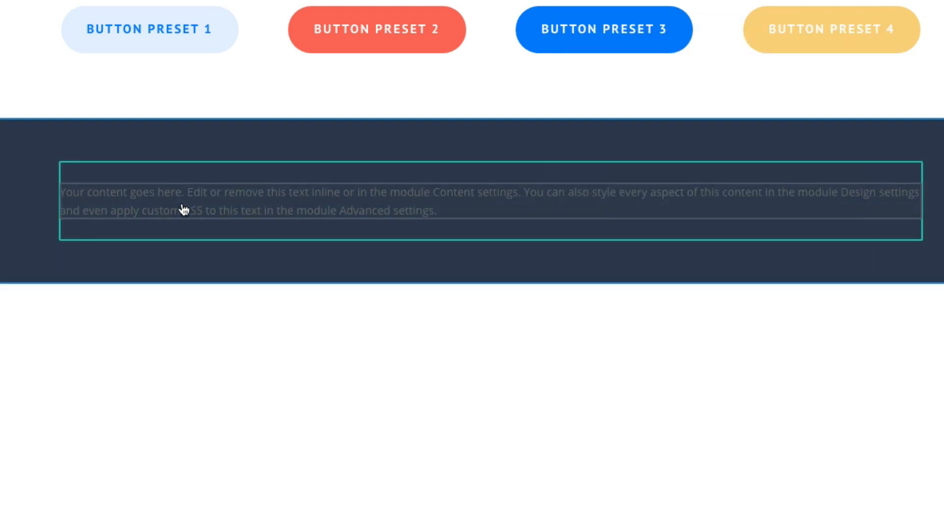
# Apply the Light Text preset to the placeholder text module in the dark section.
pyautogui.moveTo(148, 190)
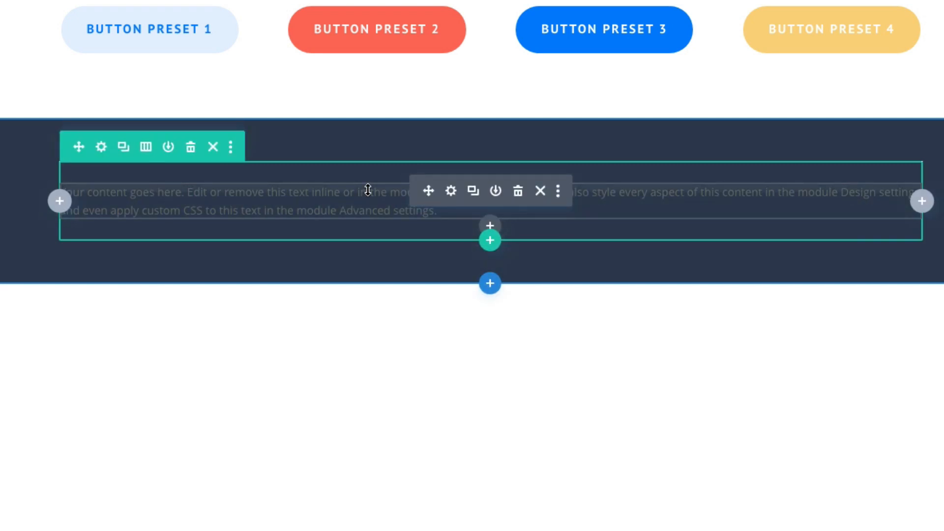
pyautogui.click(451, 194)
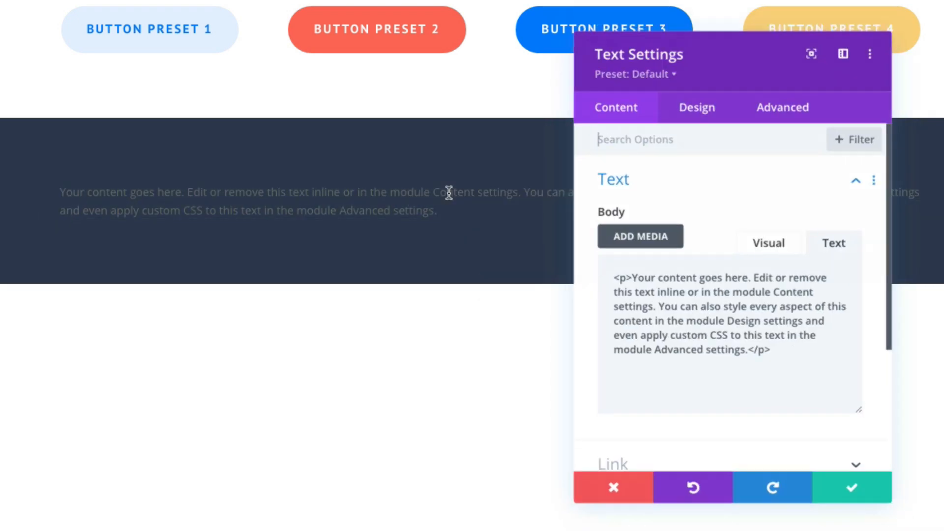
pyautogui.click(651, 74)
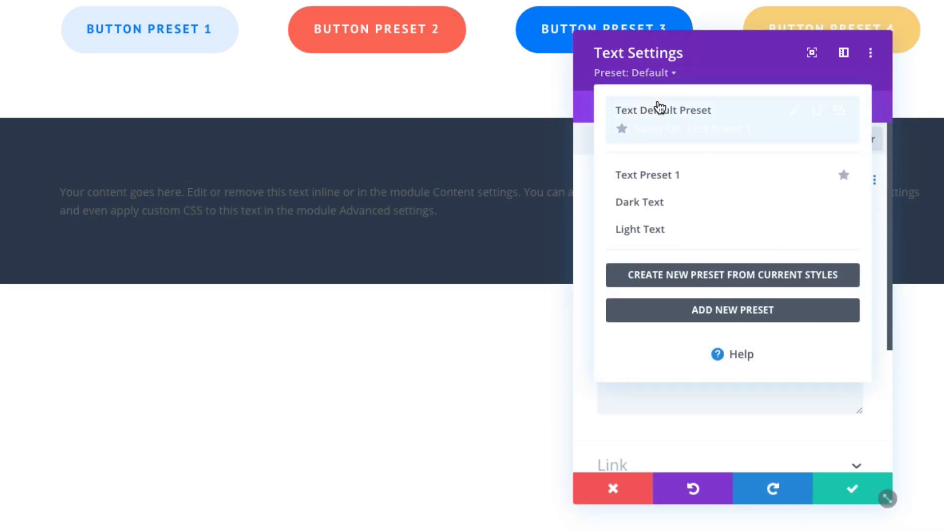
pyautogui.moveTo(674, 198)
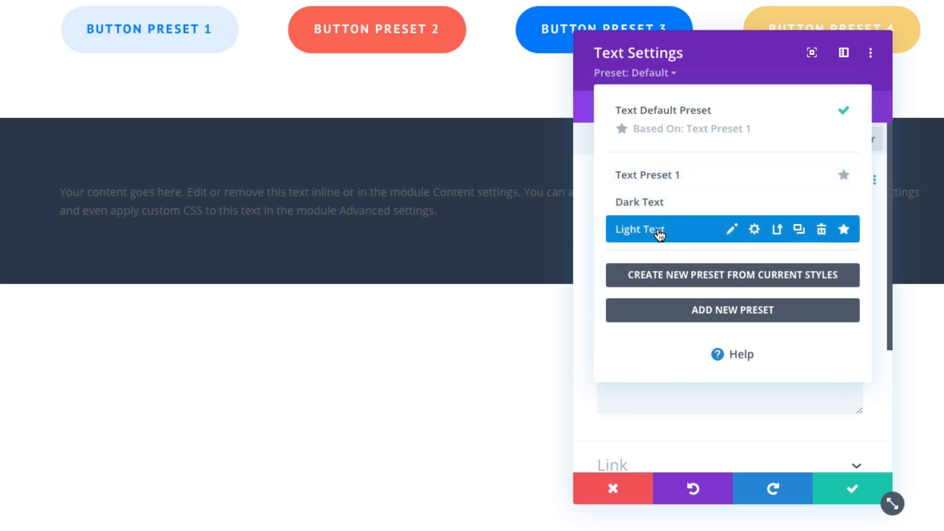
pyautogui.click(658, 235)
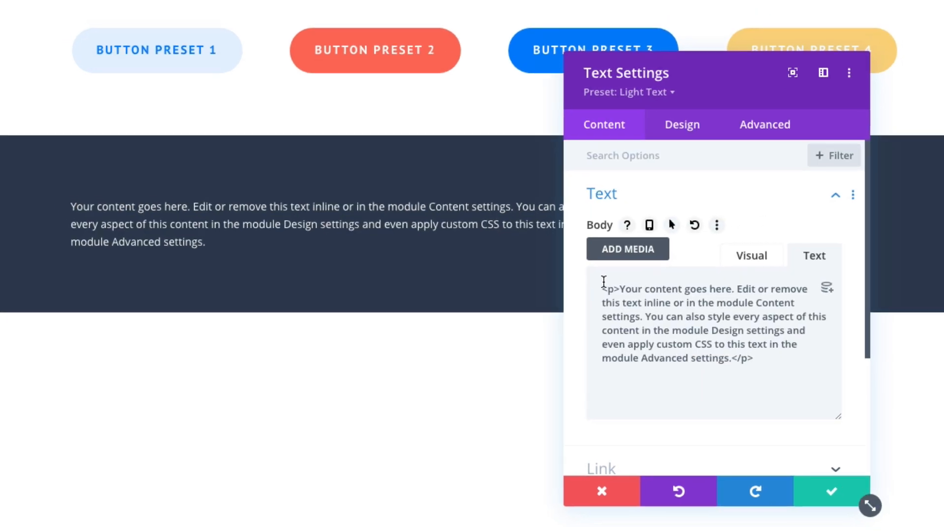
# Add the H2 heading "Light Text" above the paragraph in the module's body HTML and save the module.
pyautogui.click(603, 282)
pyautogui.press('Return')
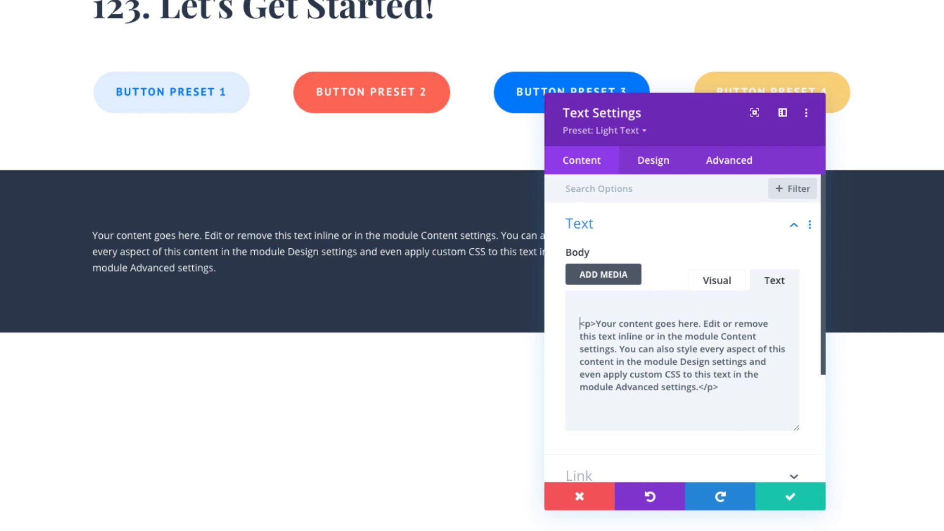
pyautogui.write('<h')
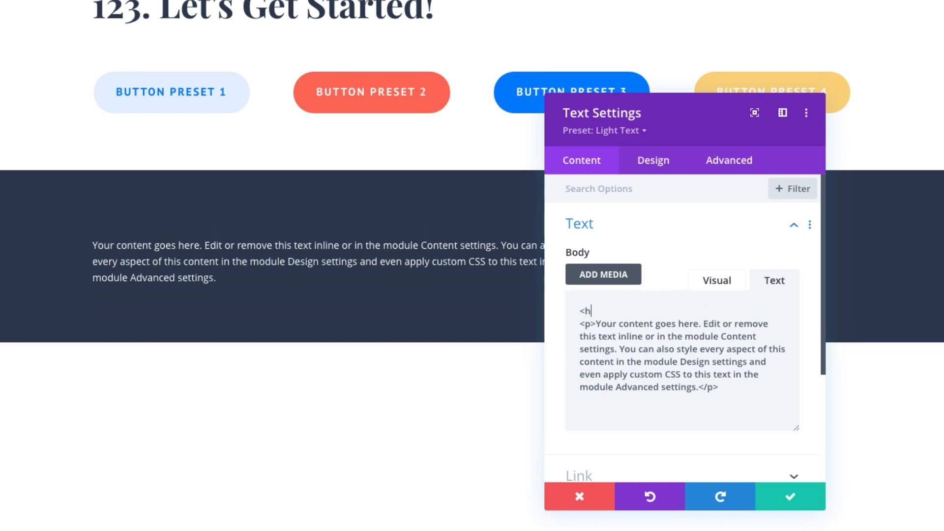
pyautogui.write('2>')
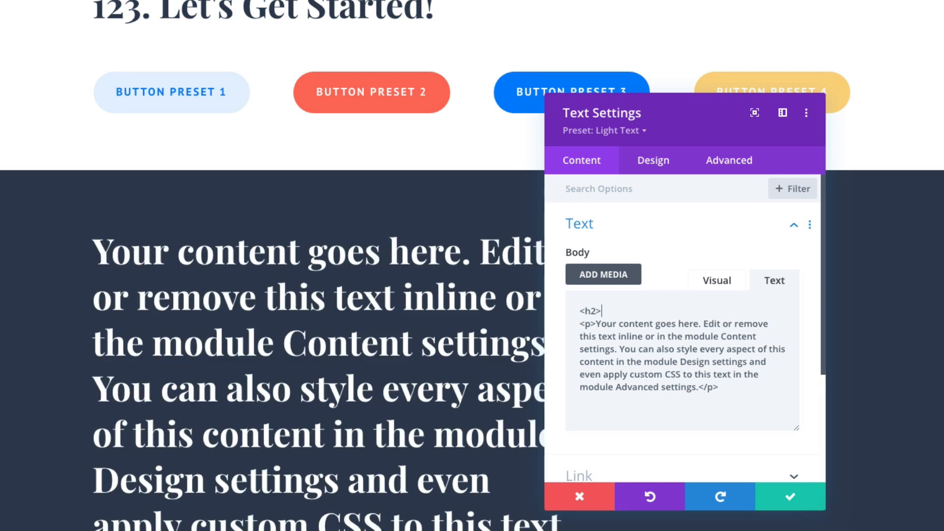
pyautogui.write('Light Text')
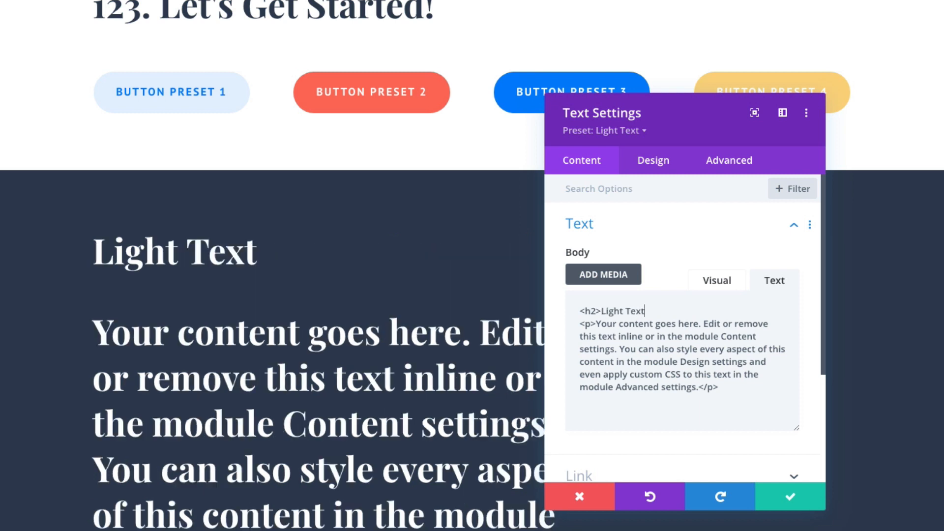
pyautogui.write('</h2>')
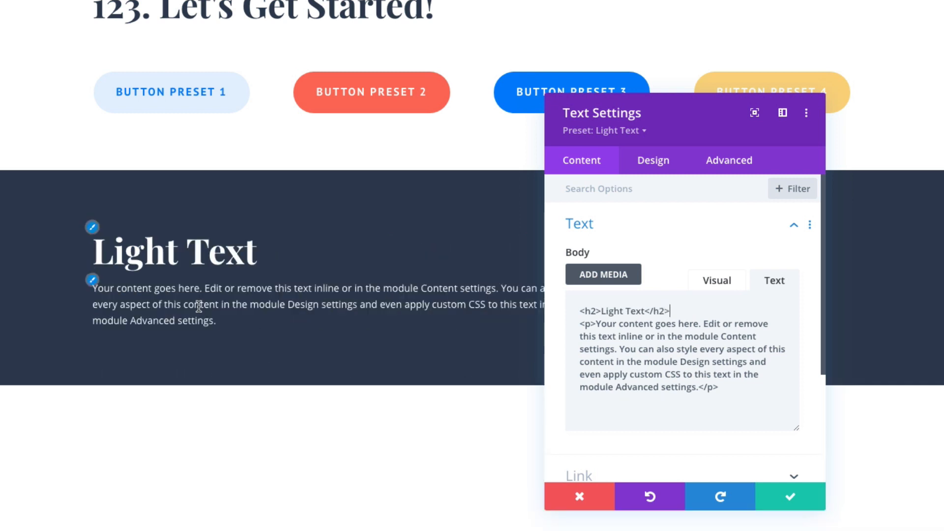
pyautogui.click(790, 503)
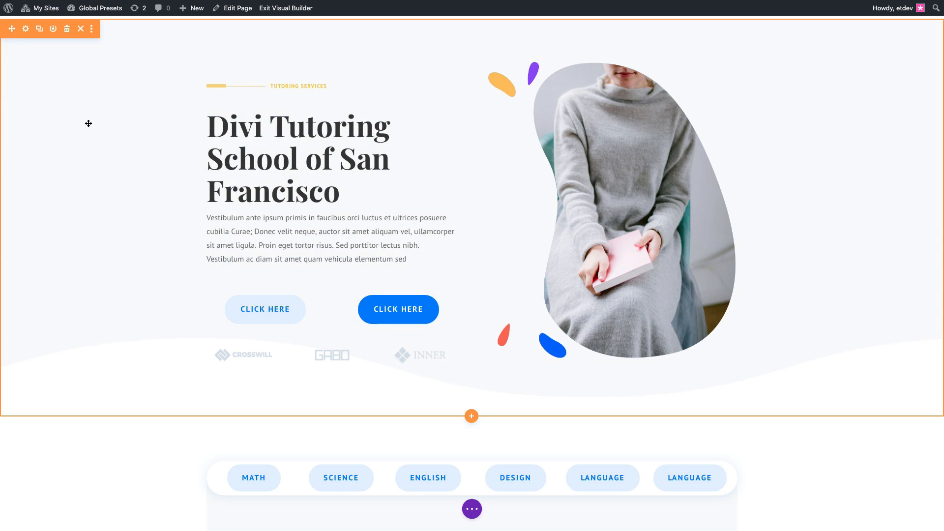
# Edit the default button preset from the hero's light blue Click Here button, setting the button text size to 18px.
pyautogui.scroll(-3, 89, 124)
pyautogui.scroll(-7, 89, 124)
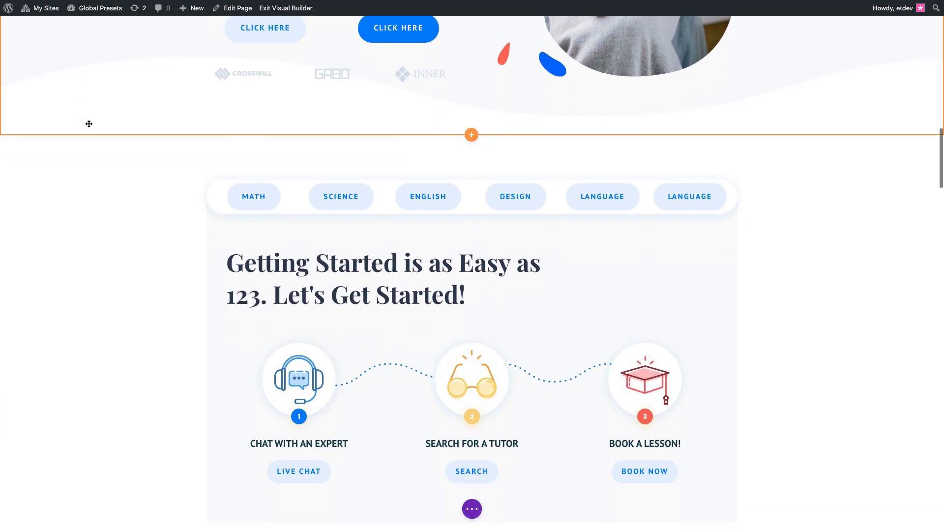
pyautogui.scroll(6, 264, 240)
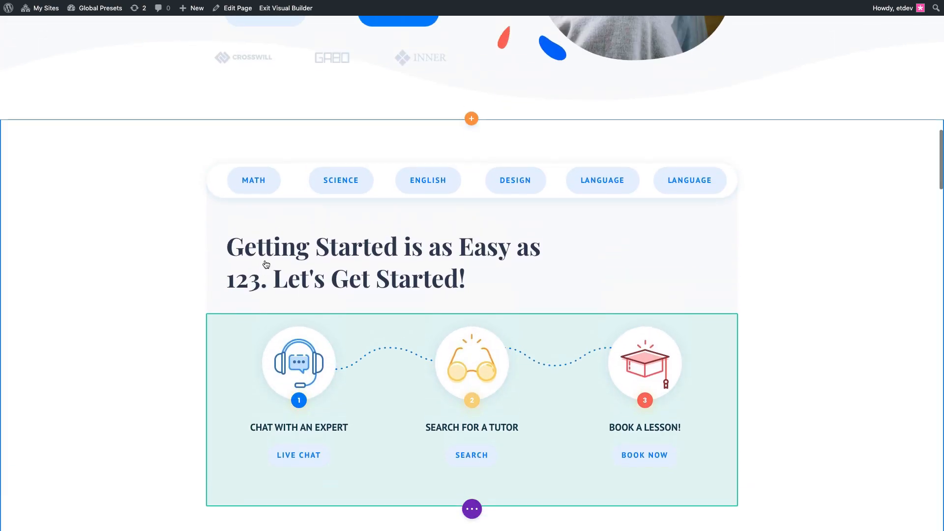
pyautogui.scroll(1, 264, 240)
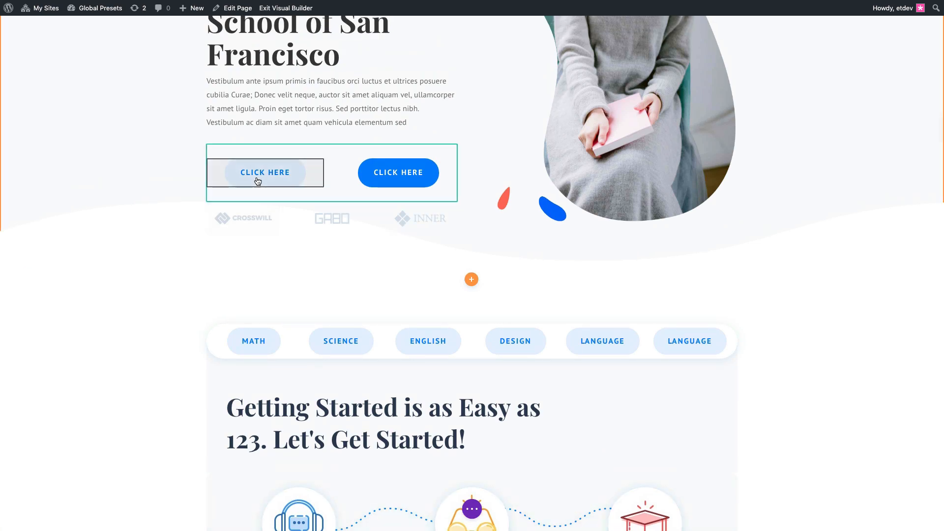
pyautogui.moveTo(258, 182)
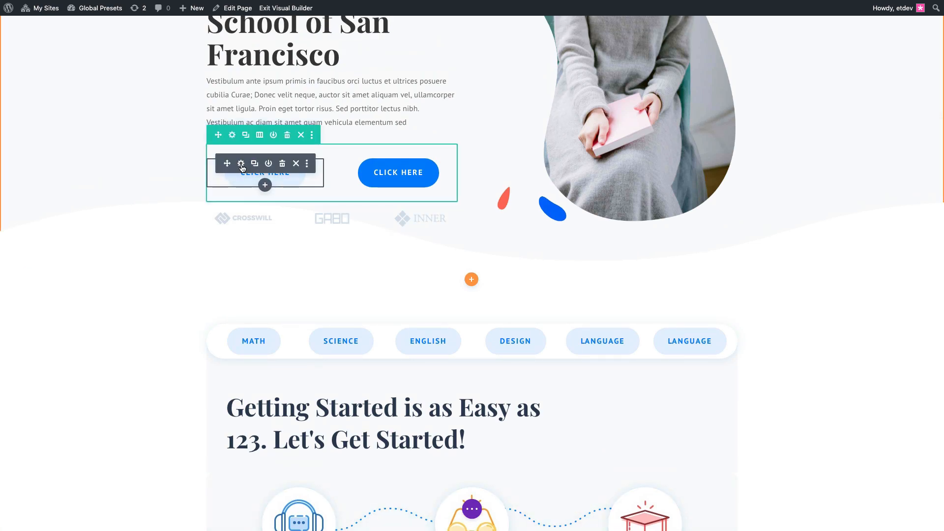
pyautogui.click(241, 165)
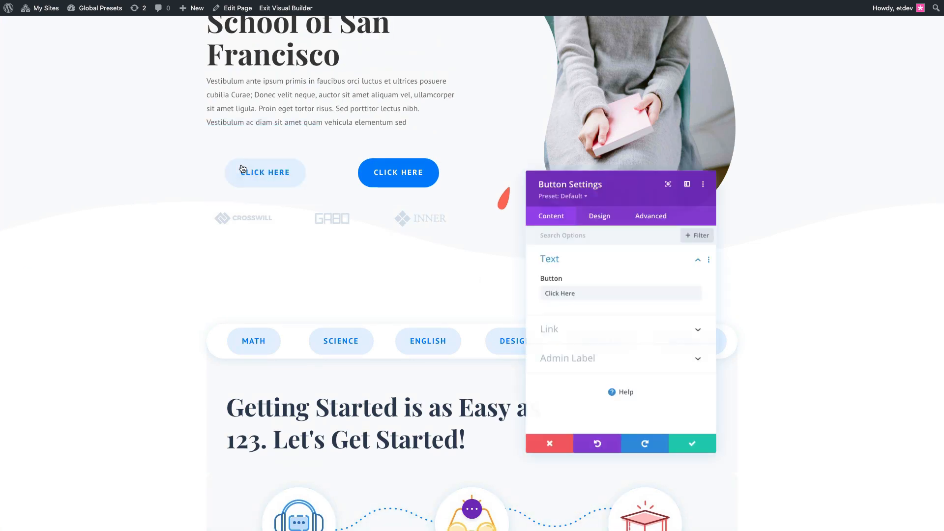
pyautogui.click(556, 193)
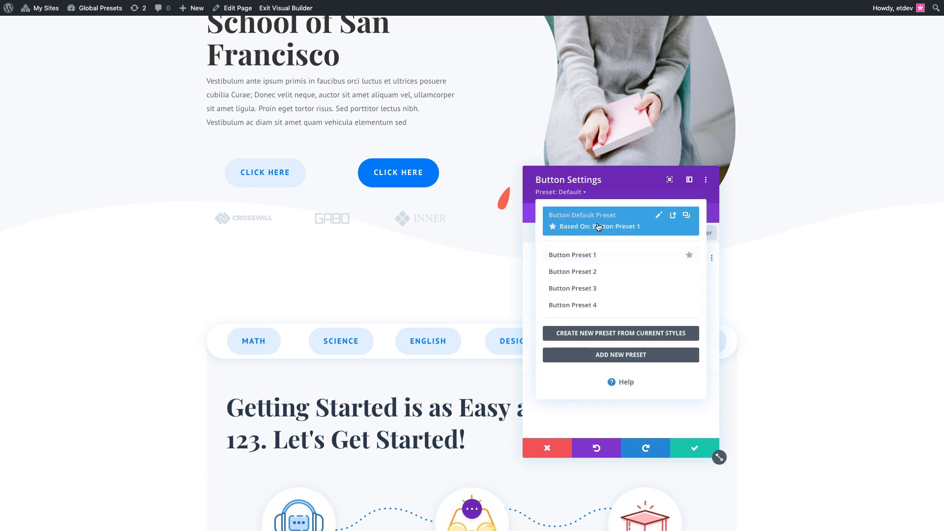
pyautogui.click(659, 216)
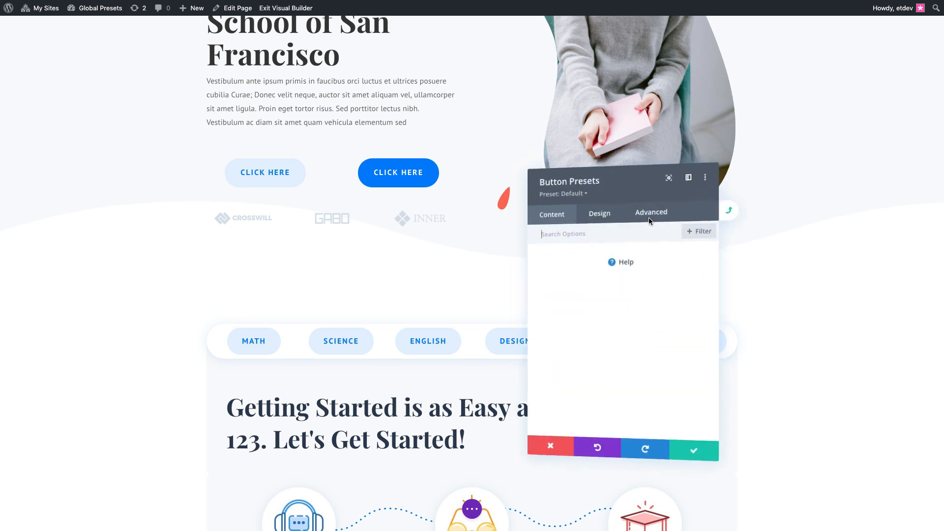
pyautogui.click(593, 216)
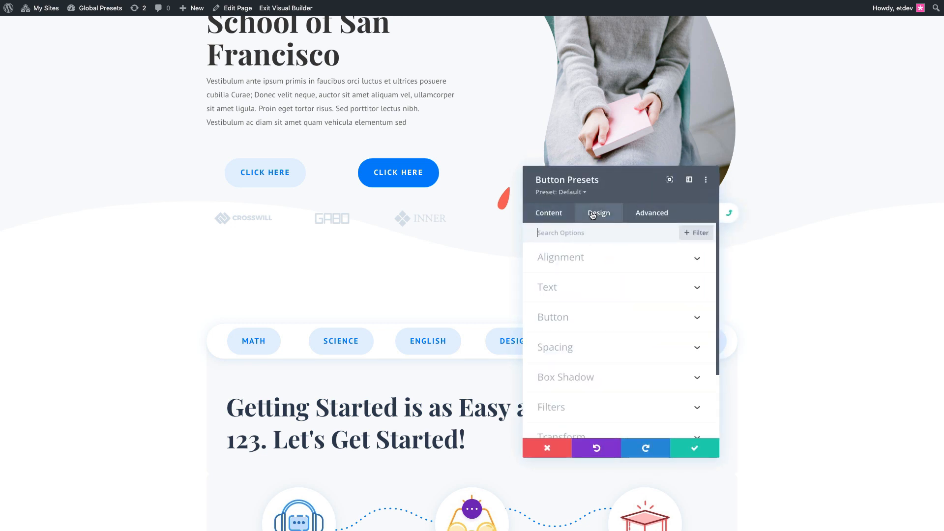
pyautogui.click(590, 315)
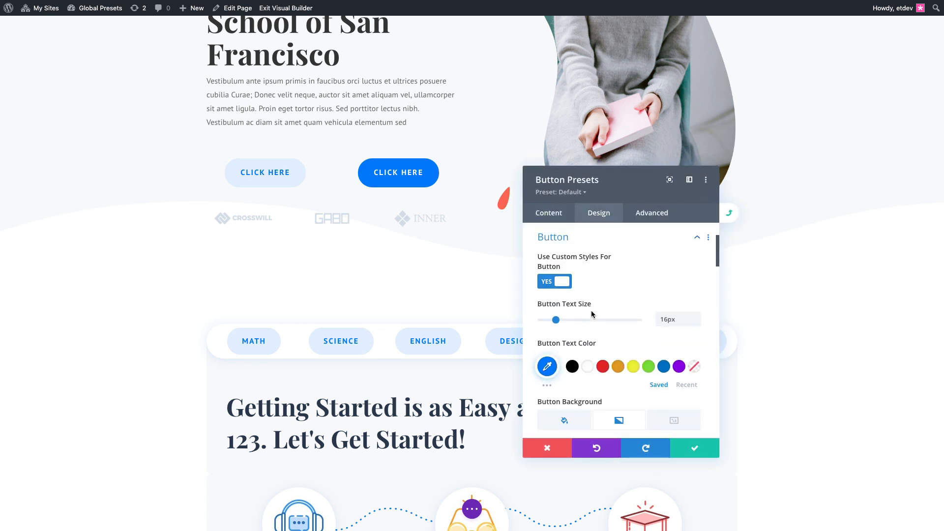
pyautogui.click(696, 318)
pyautogui.click(696, 317)
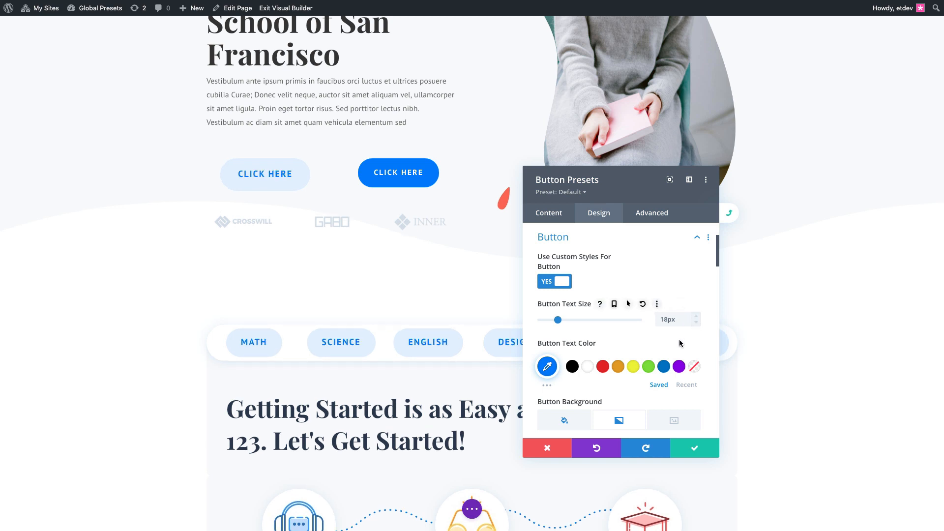
# Set the default button preset's text color to black and check the other buttons on the page.
pyautogui.click(572, 366)
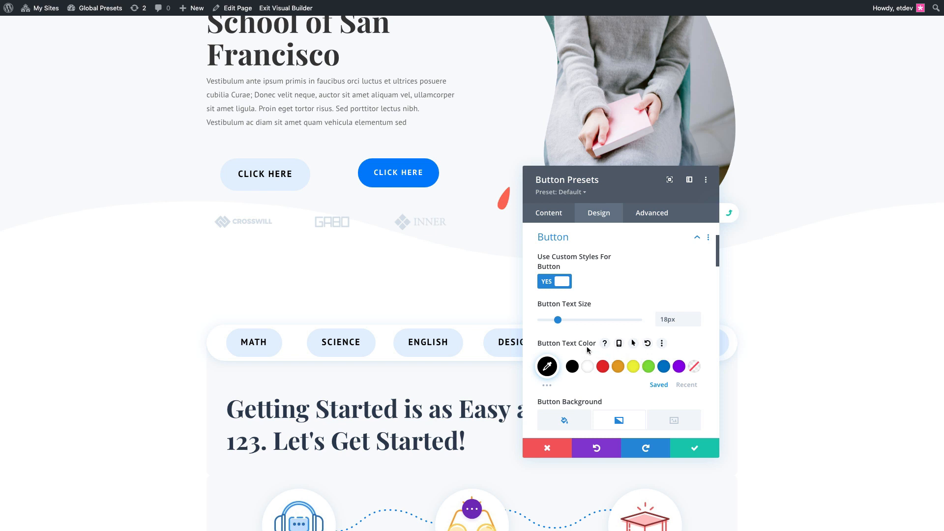
pyautogui.scroll(-5, 456, 308)
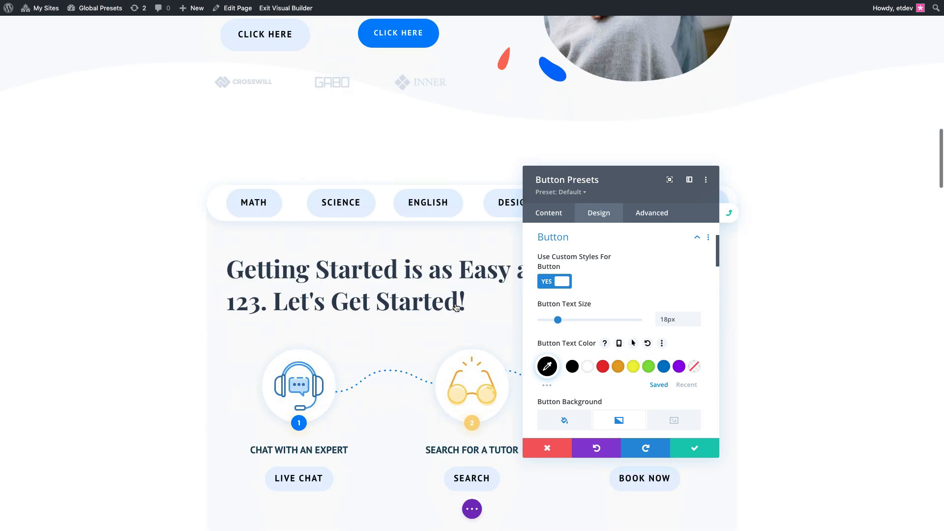
pyautogui.scroll(3, 457, 308)
pyautogui.scroll(2, 456, 308)
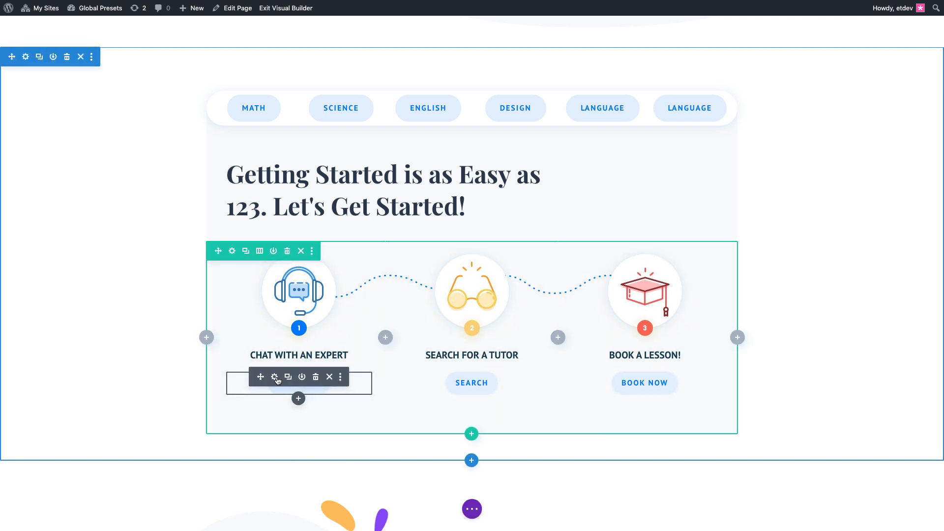
# Apply Button Preset 3 to the Live Chat button under Chat with an Expert and save its settings.
pyautogui.click(275, 377)
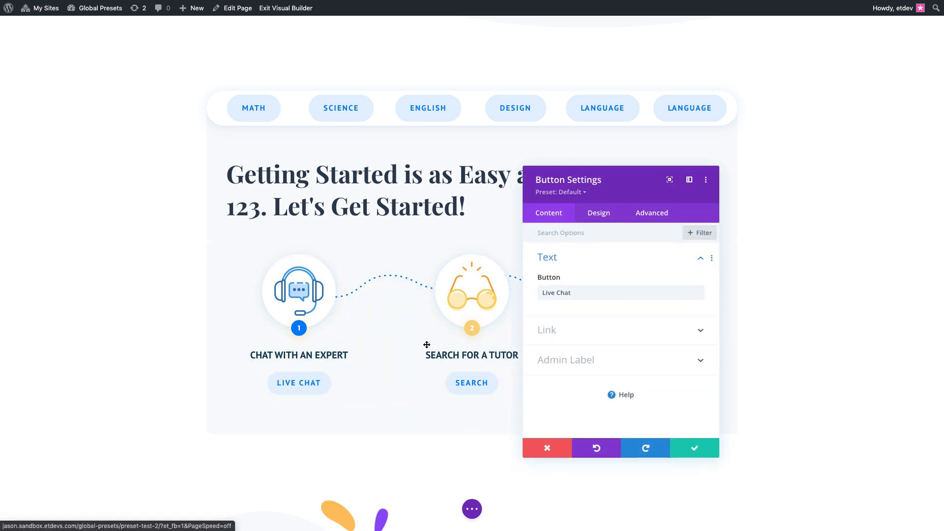
pyautogui.click(573, 192)
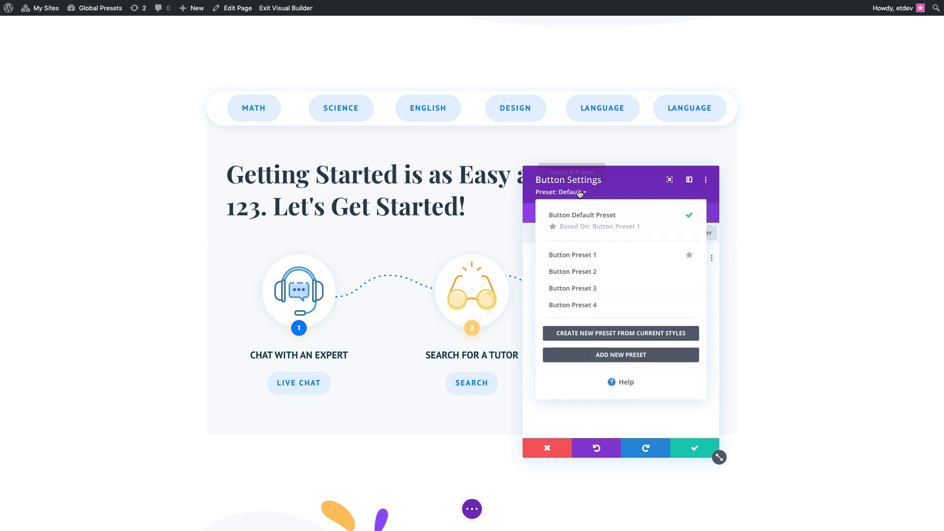
pyautogui.click(573, 271)
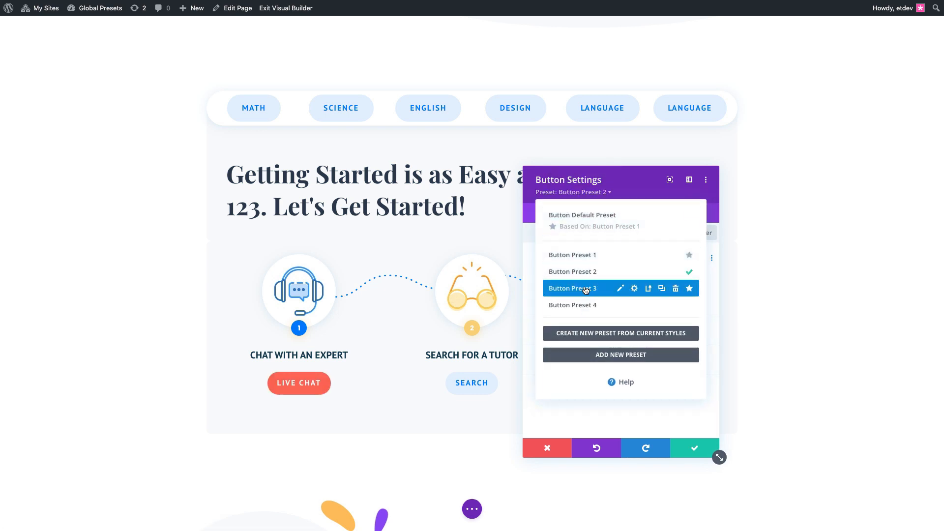
pyautogui.click(573, 288)
pyautogui.click(694, 448)
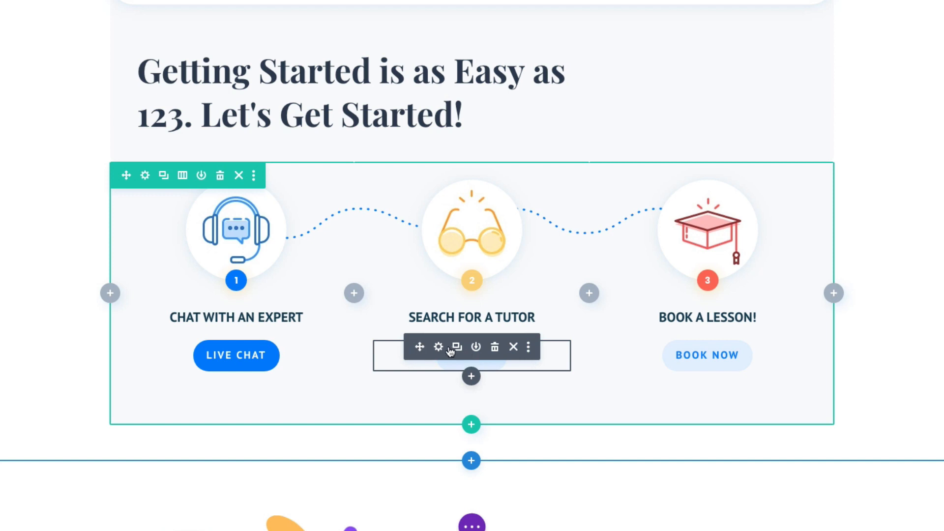
# Apply Button Preset 4 to the Search button under Search for a Tutor and save its settings.
pyautogui.click(438, 347)
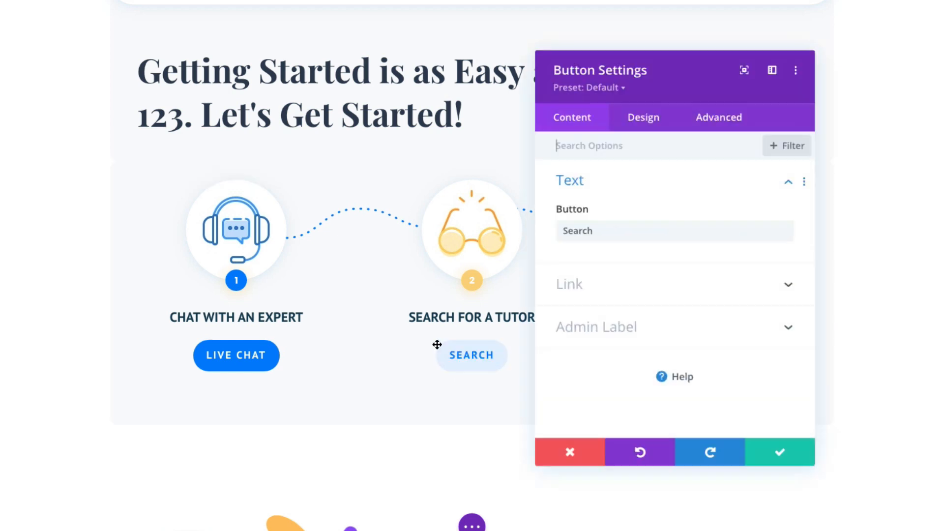
pyautogui.click(620, 98)
pyautogui.click(628, 250)
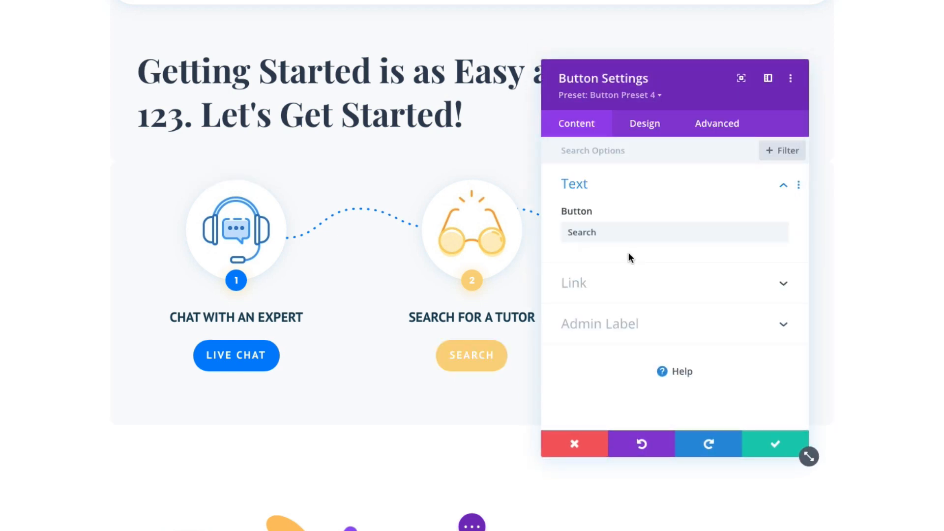
pyautogui.click(774, 448)
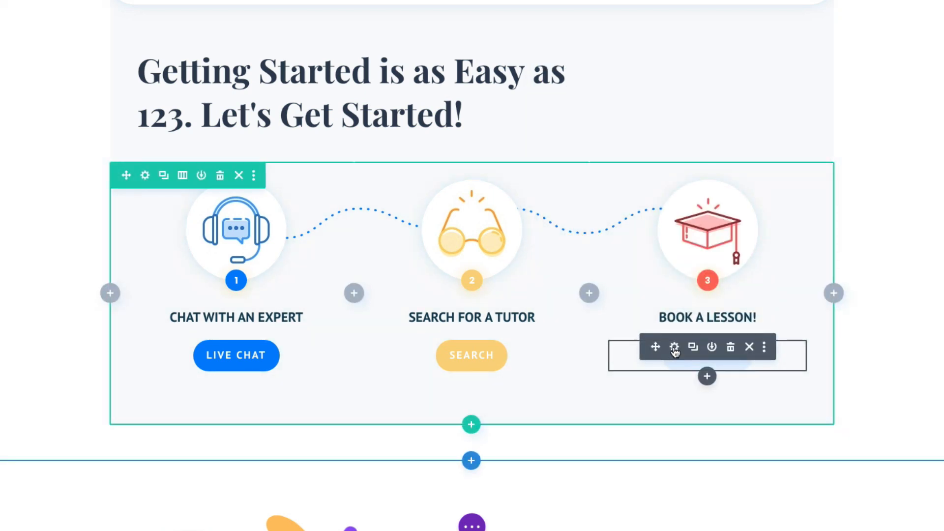
# Apply Button Preset 2 to the Book Now button under Book a Lesson and save its settings.
pyautogui.click(674, 347)
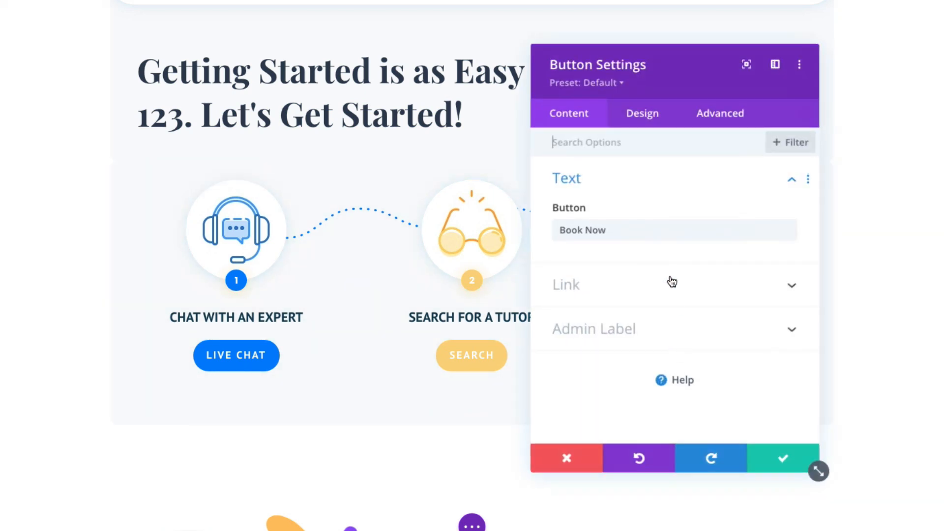
pyautogui.click(618, 95)
pyautogui.click(625, 210)
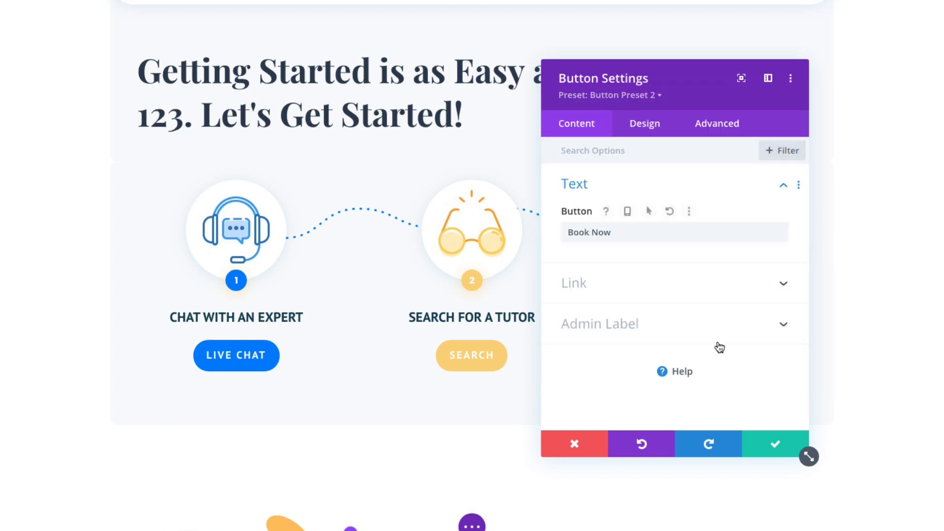
pyautogui.click(766, 446)
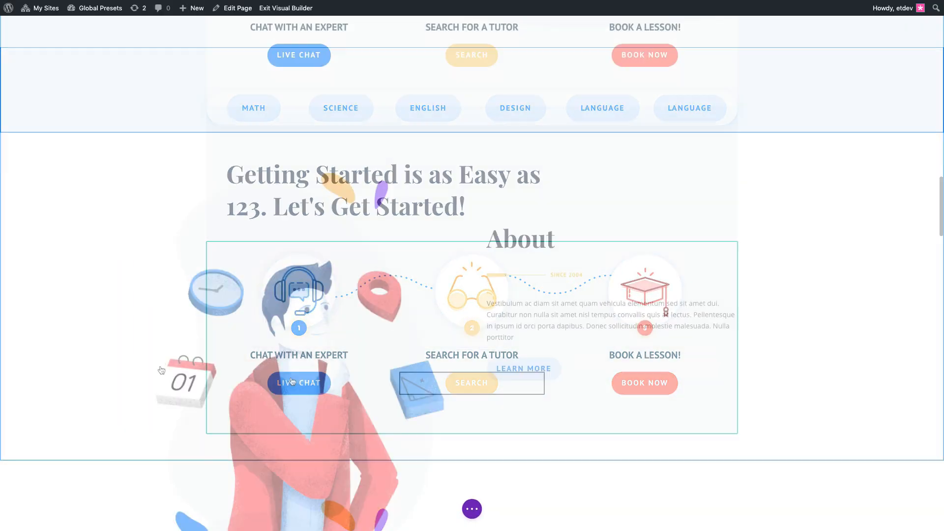
# Apply Section Preset 2 to the About section and save the section settings.
pyautogui.scroll(-1, 162, 370)
pyautogui.scroll(-1, 161, 370)
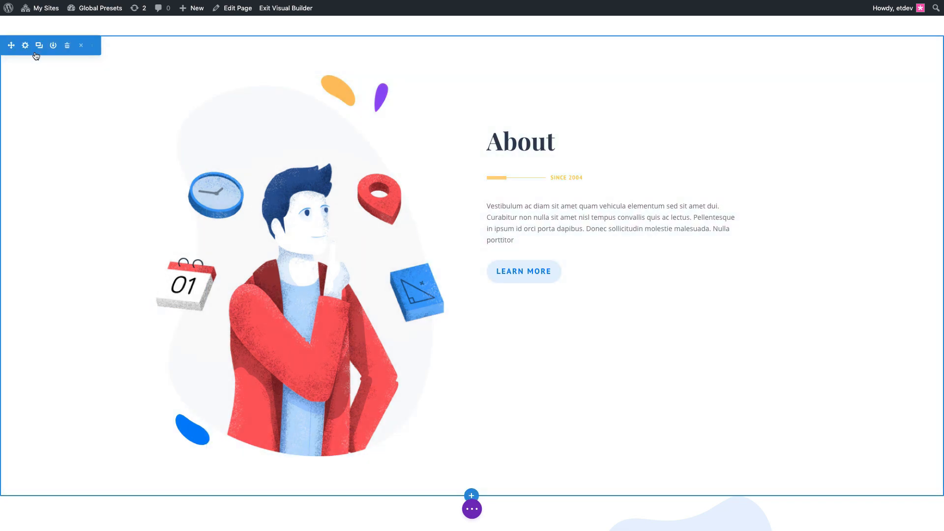
pyautogui.click(25, 45)
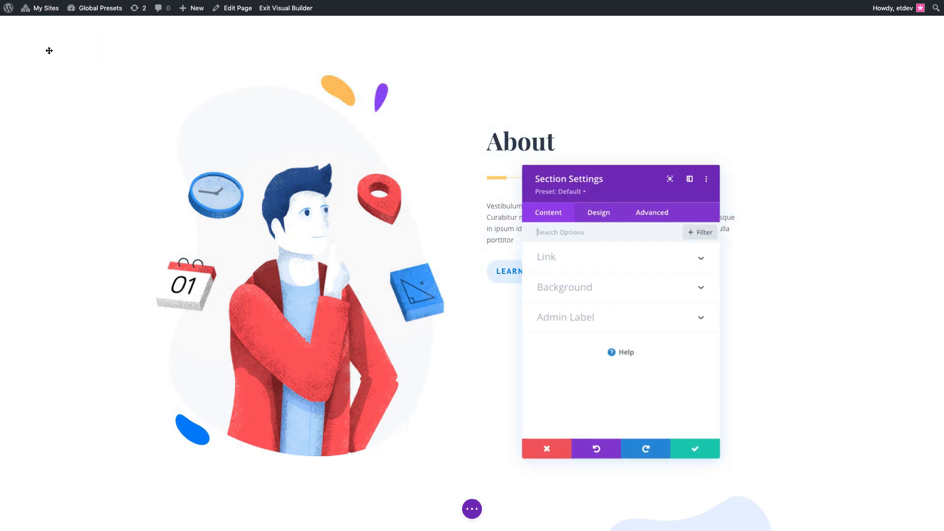
pyautogui.click(574, 193)
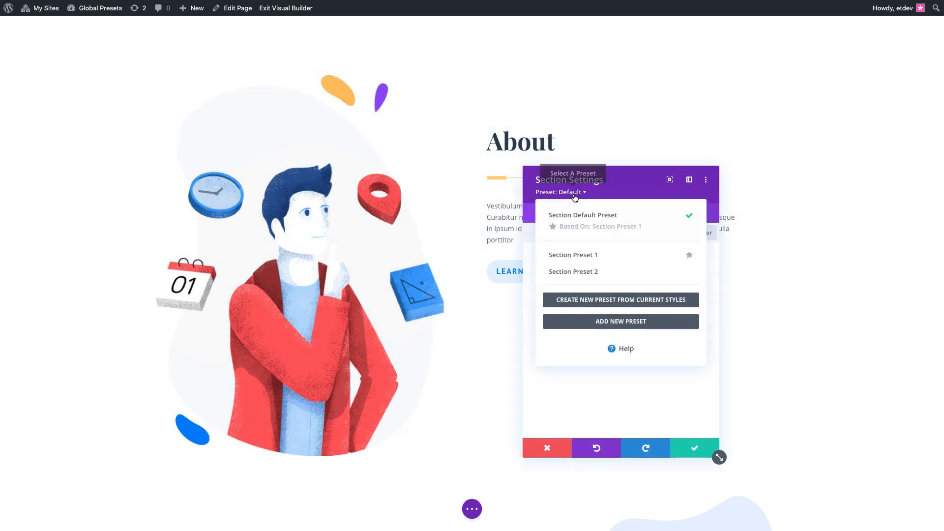
pyautogui.click(583, 271)
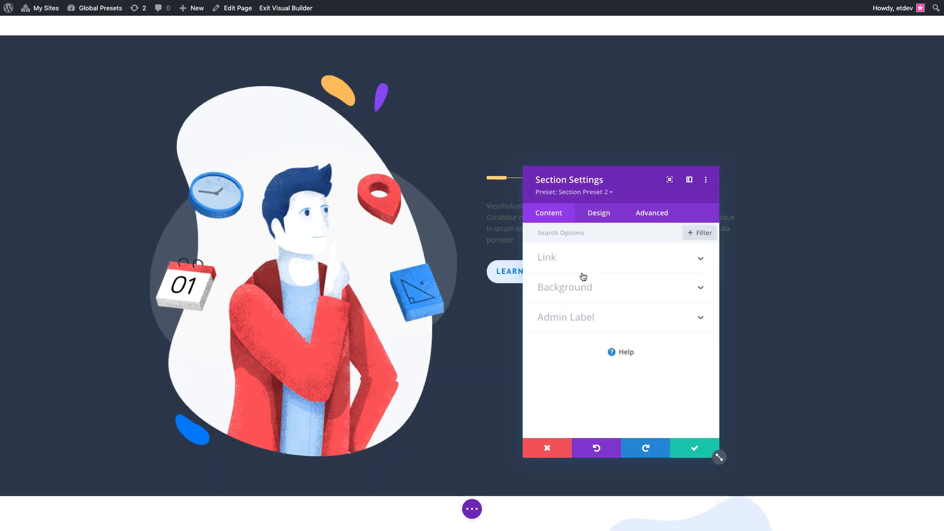
pyautogui.click(695, 448)
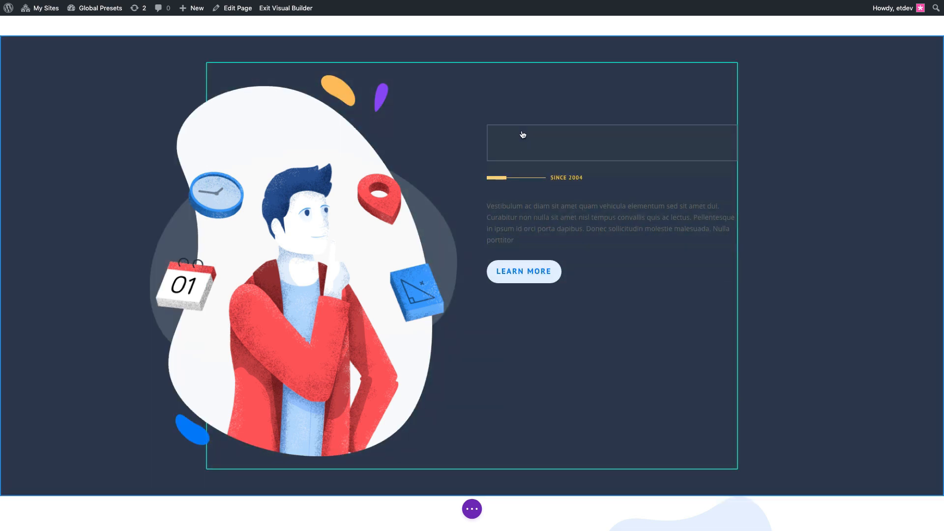
# Apply the Light Text preset to the About heading's text module and save it.
pyautogui.moveTo(519, 147)
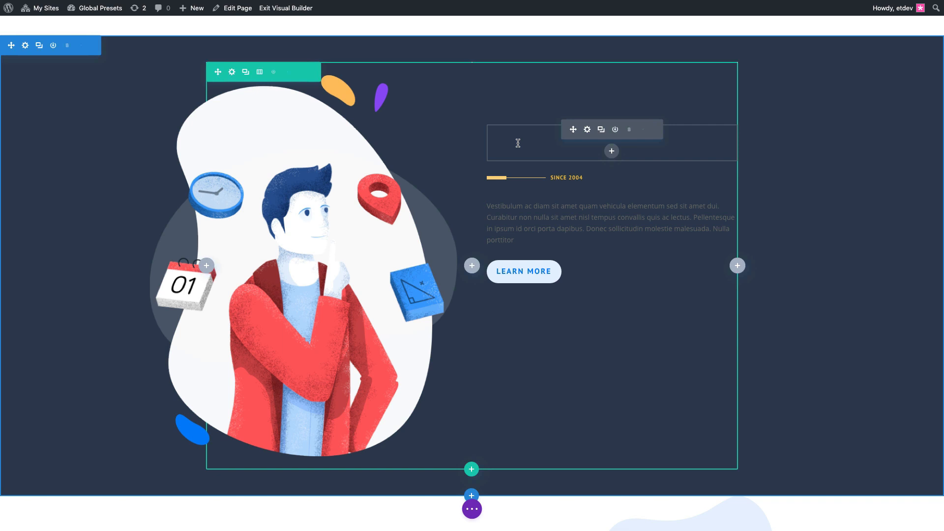
pyautogui.click(588, 131)
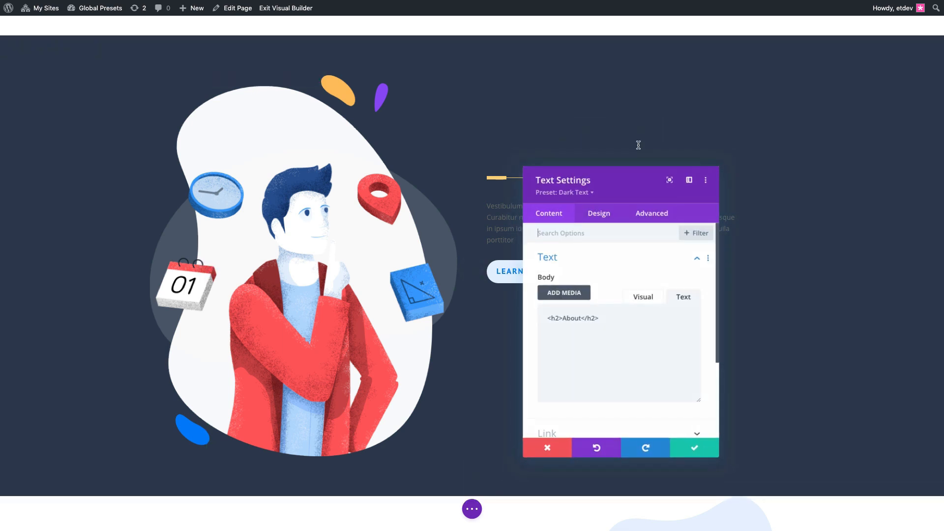
pyautogui.click(579, 193)
pyautogui.click(564, 288)
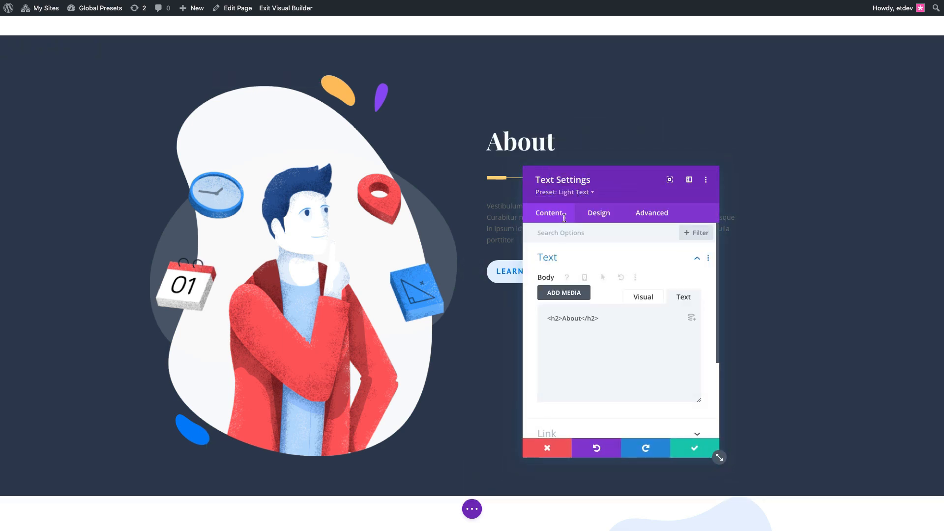
pyautogui.click(694, 448)
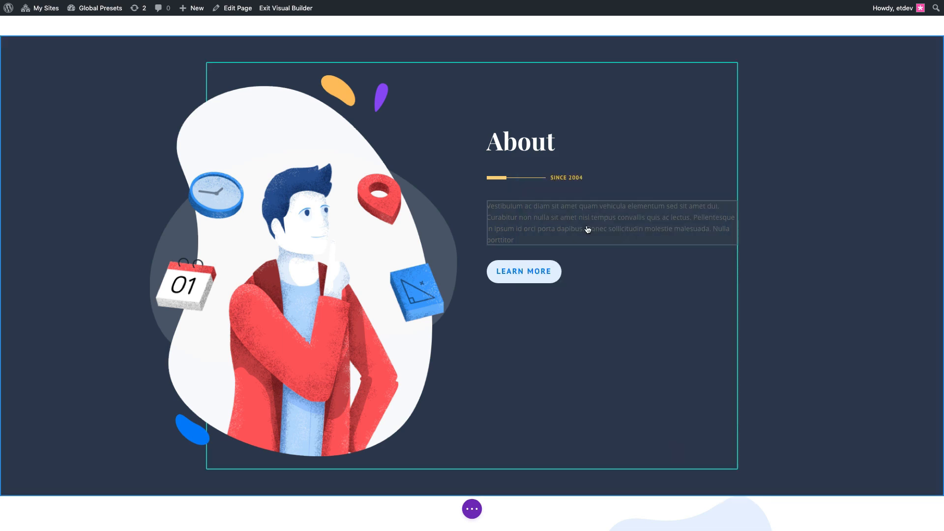
# Apply the Light Text preset to the paragraph text module in the About section and save it.
pyautogui.click(588, 205)
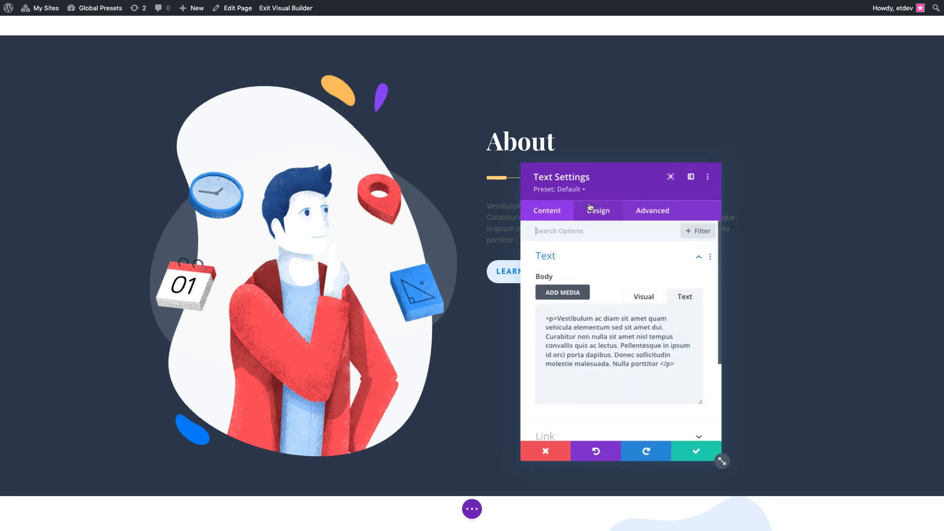
pyautogui.click(559, 191)
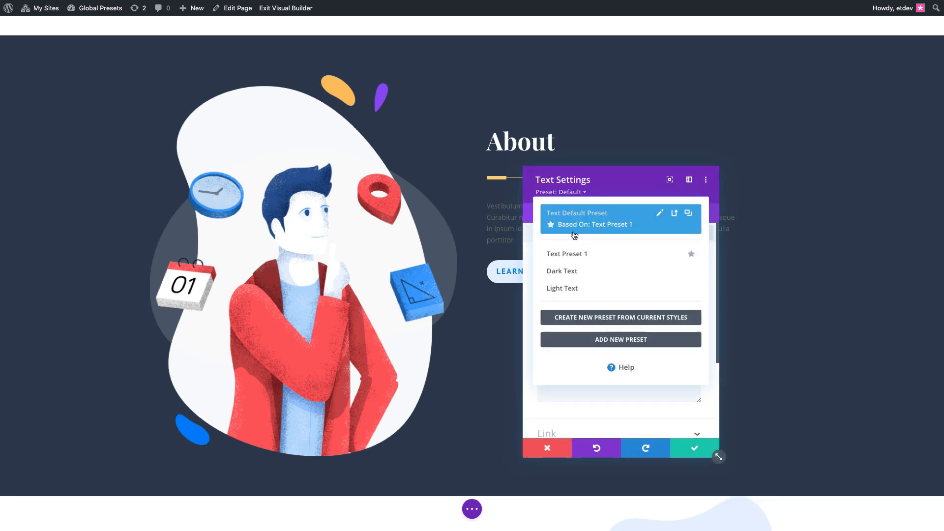
pyautogui.click(580, 289)
pyautogui.click(698, 449)
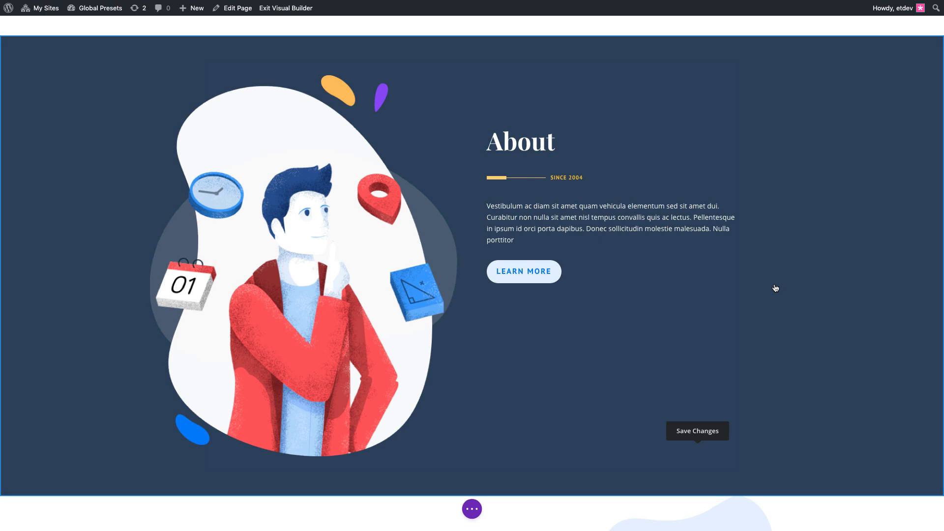
# Open the Light Text preset from the Light Text module for editing and set its Heading 2 text size to 80px.
pyautogui.scroll(-4, 775, 289)
pyautogui.scroll(4, 104, 445)
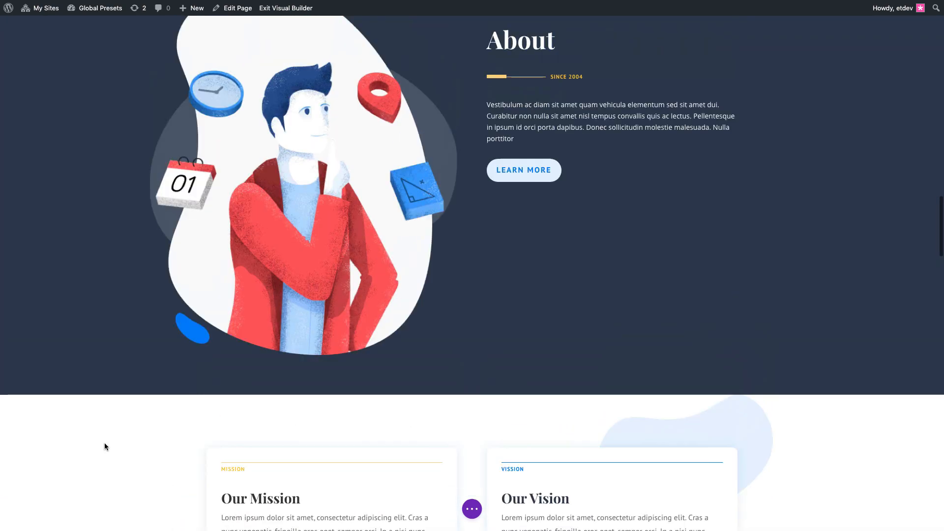
pyautogui.scroll(6, 104, 448)
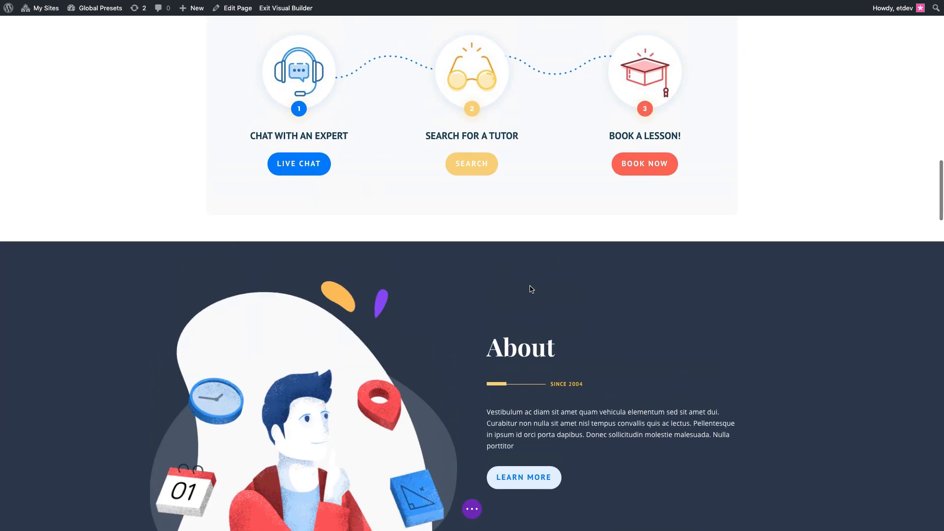
pyautogui.scroll(12, 528, 290)
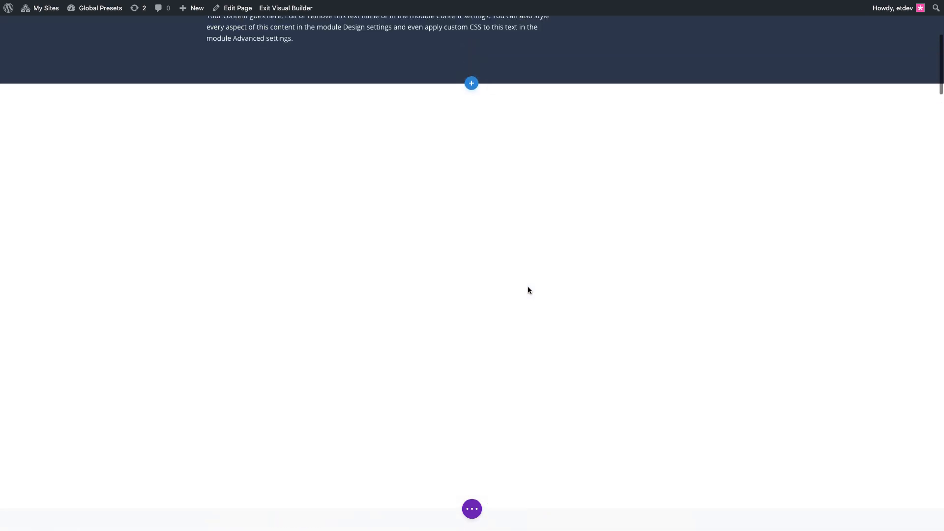
pyautogui.scroll(6, 528, 290)
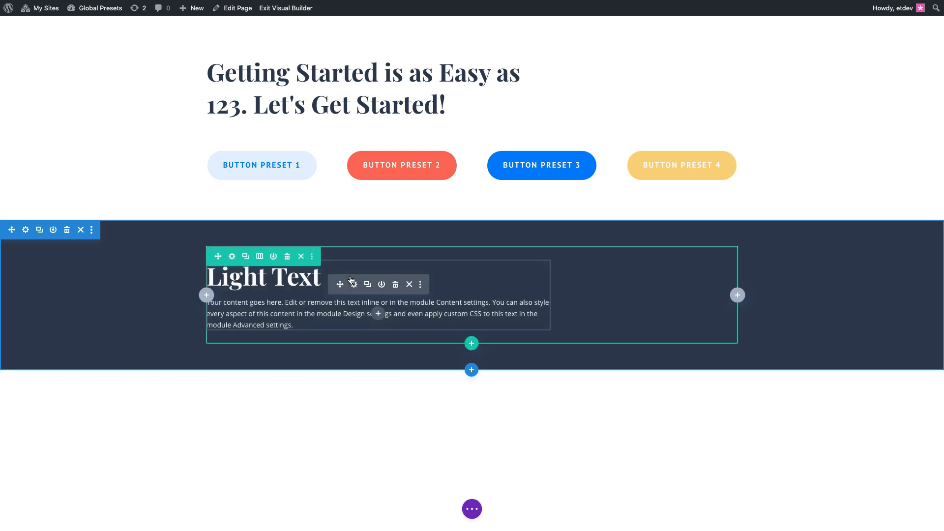
pyautogui.click(352, 280)
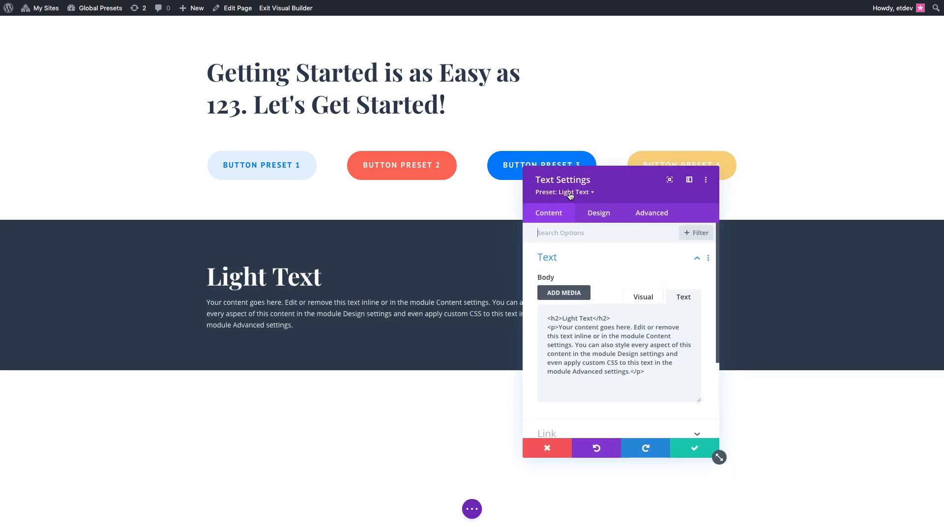
pyautogui.click(571, 192)
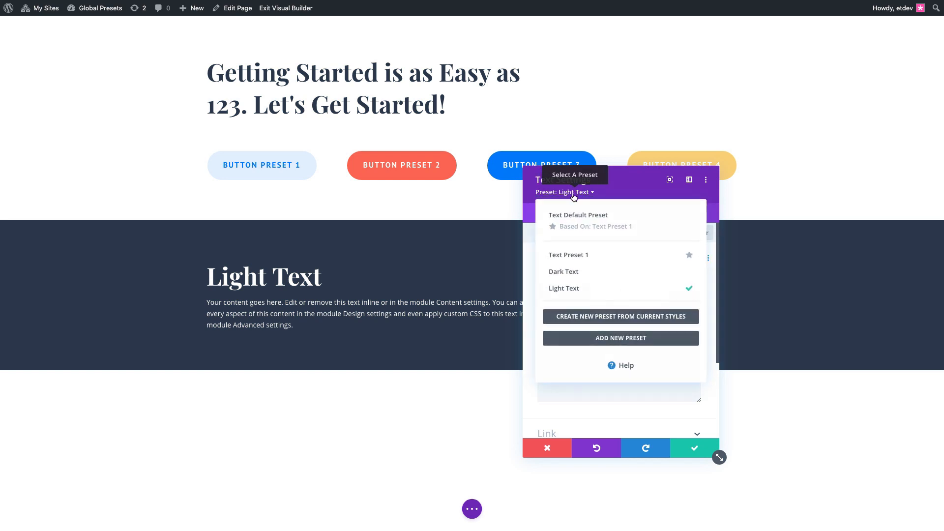
pyautogui.click(620, 289)
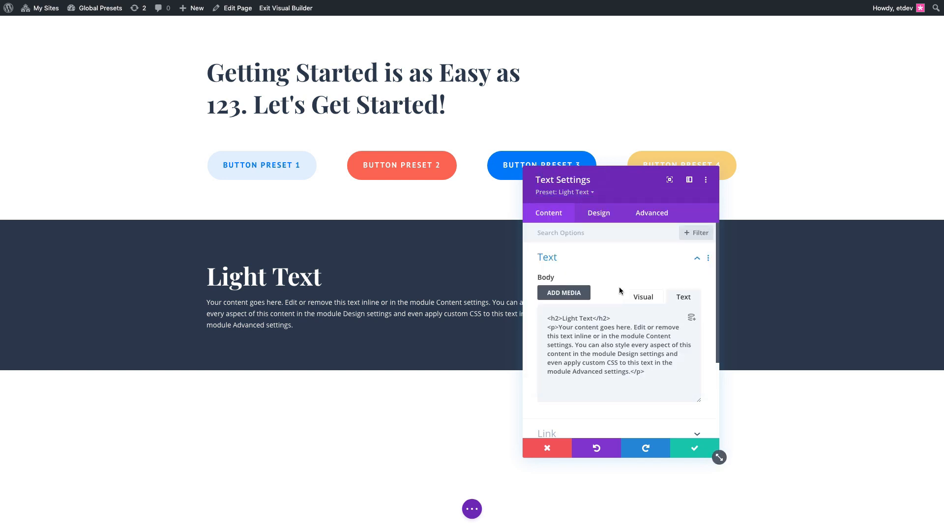
pyautogui.click(598, 214)
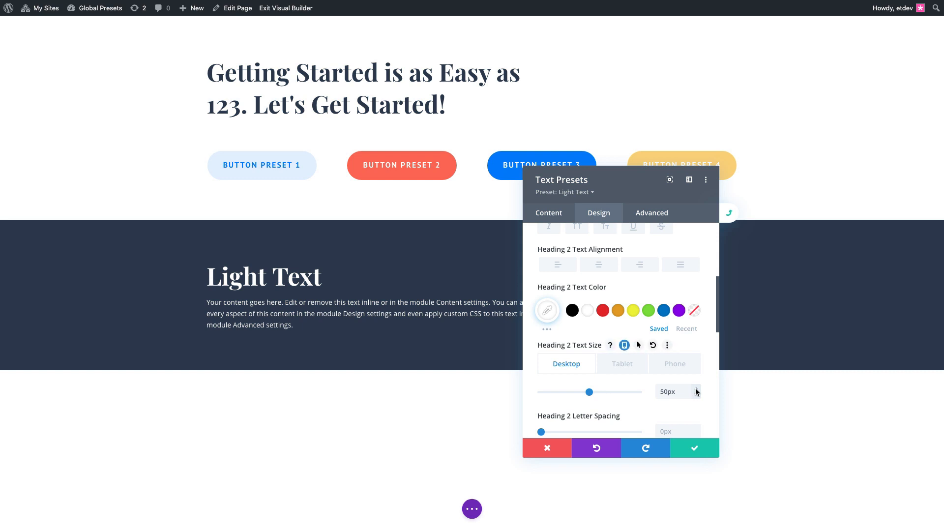
pyautogui.keyDown('shift'); pyautogui.click(695, 389); pyautogui.keyUp('shift')
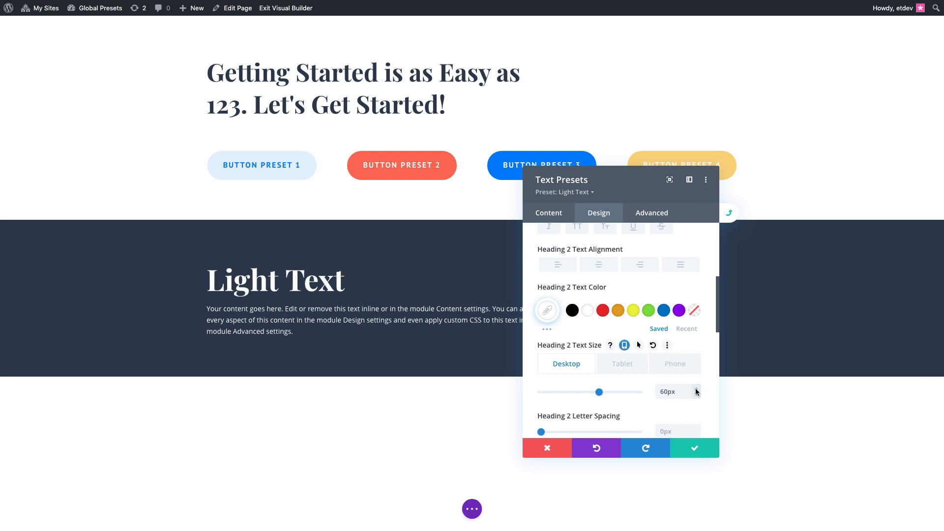
pyautogui.keyDown('shift'); pyautogui.click(695, 389); pyautogui.keyUp('shift')
pyautogui.keyDown('shift'); pyautogui.click(695, 389); pyautogui.keyUp('shift')
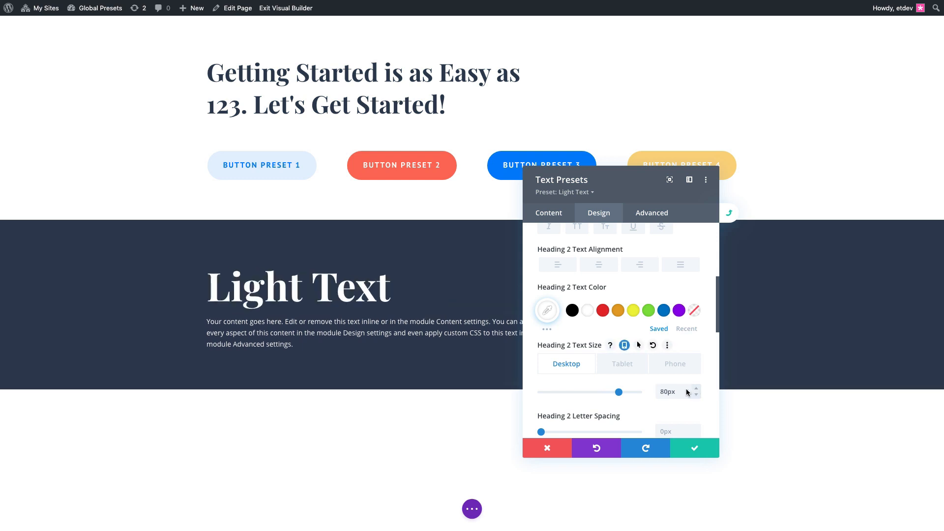
# Set the Light Text preset's Heading 2 letter spacing to 5px and save the preset and the module's settings.
pyautogui.scroll(-3, 654, 378)
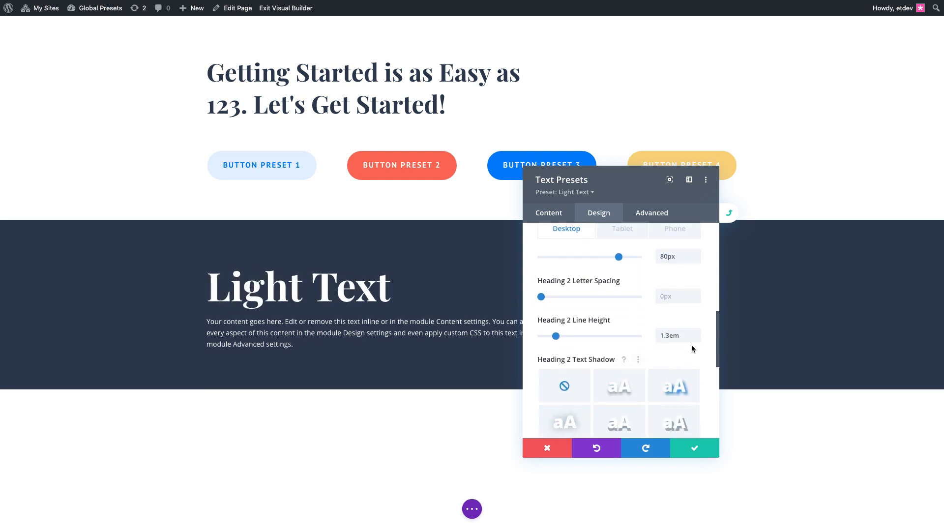
pyautogui.keyDown('shift'); pyautogui.click(695, 293); pyautogui.keyUp('shift')
pyautogui.click(695, 448)
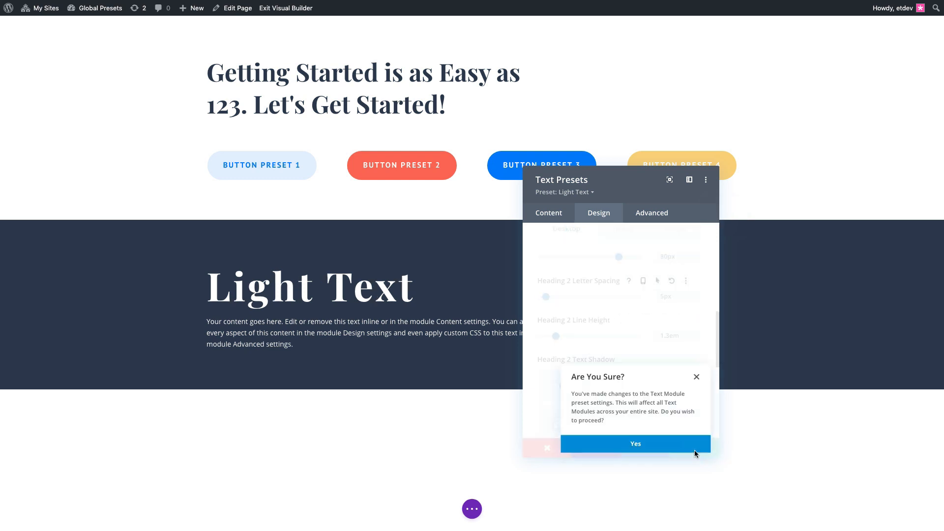
pyautogui.click(691, 455)
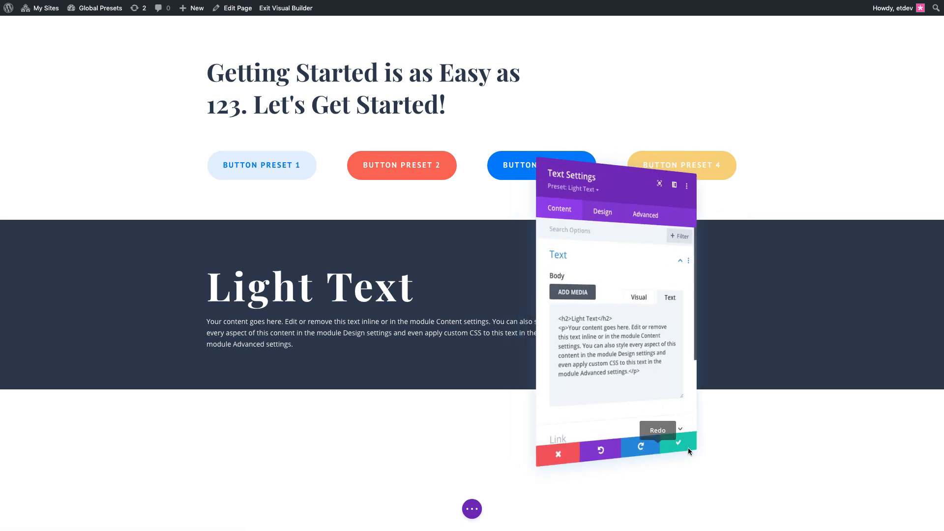
pyautogui.click(690, 451)
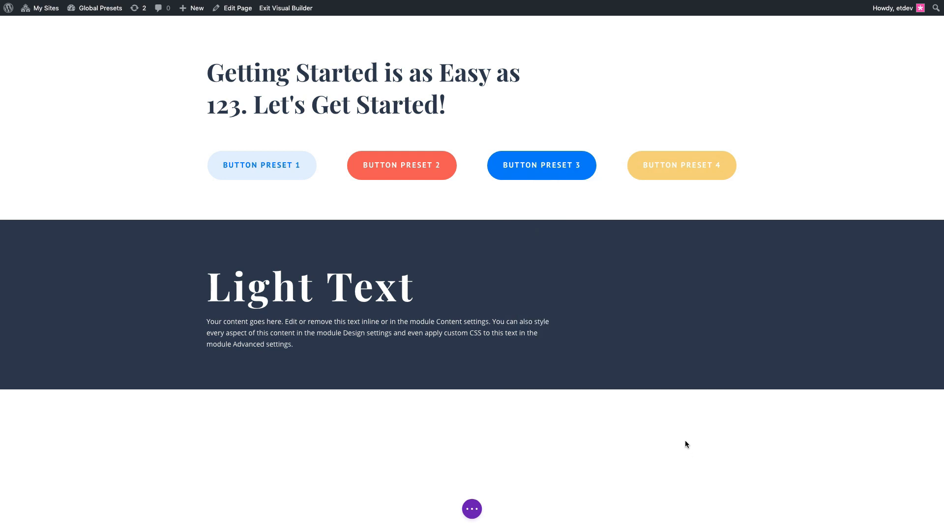
pyautogui.scroll(-5, 687, 444)
pyautogui.scroll(-20, 687, 444)
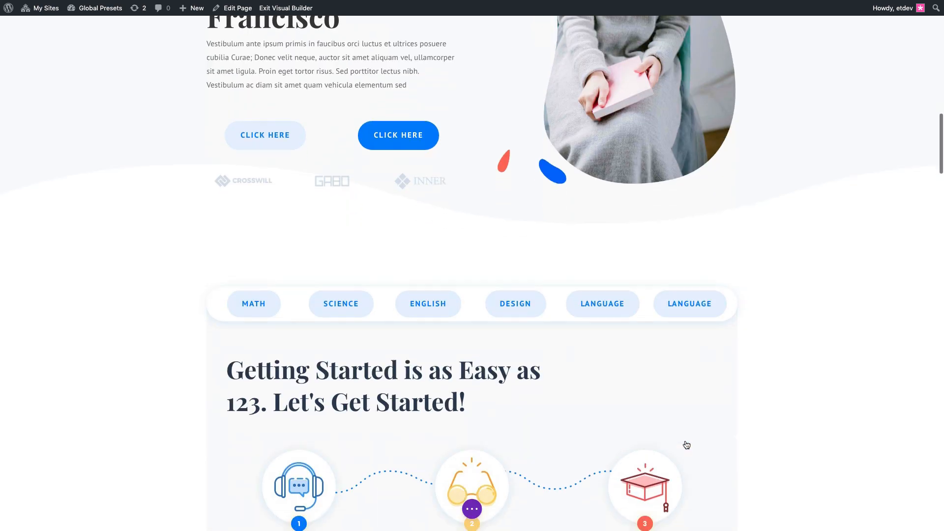
pyautogui.scroll(-3, 687, 445)
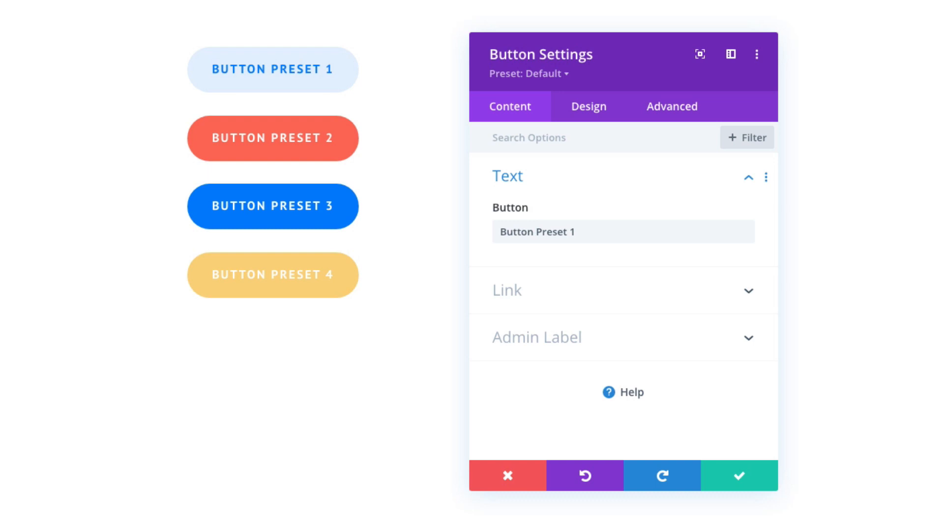
# Apply Button Preset 2 to the button labelled Button Preset 1.
pyautogui.click(511, 78)
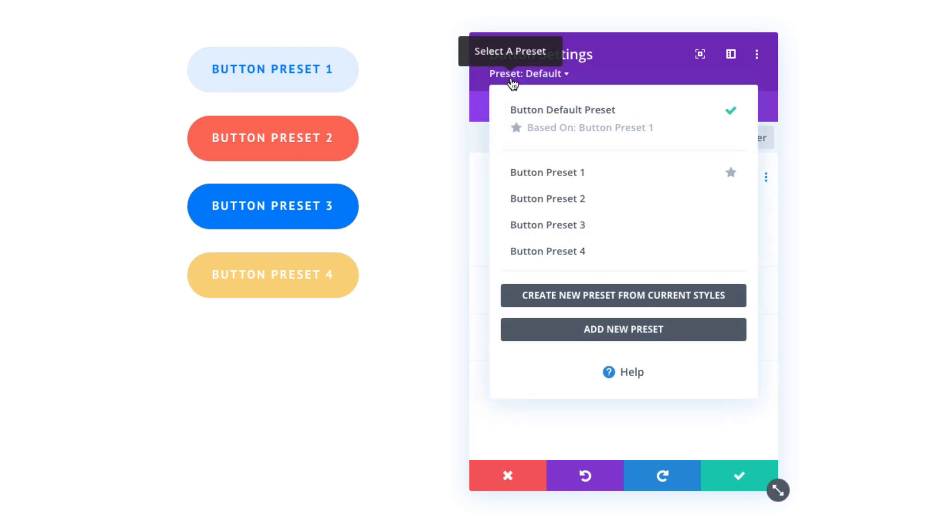
pyautogui.moveTo(606, 110)
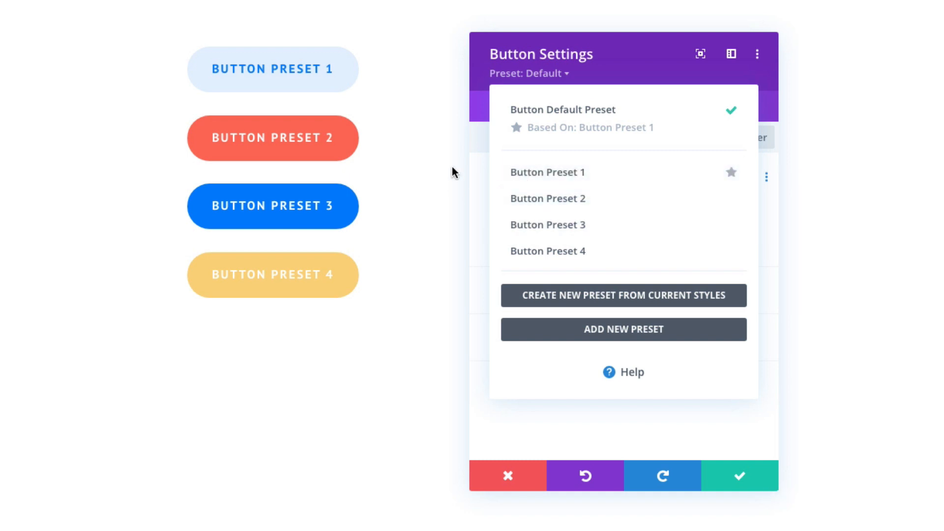
pyautogui.moveTo(753, 171)
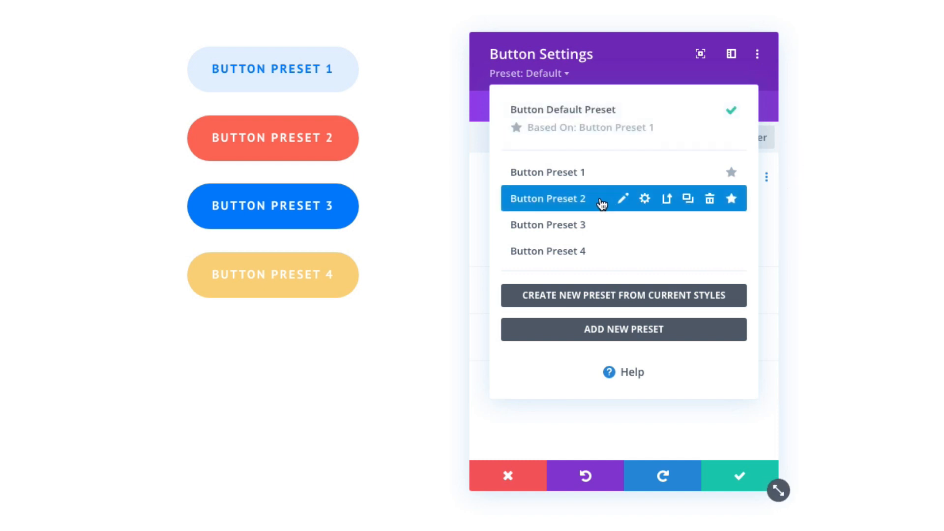
pyautogui.click(560, 199)
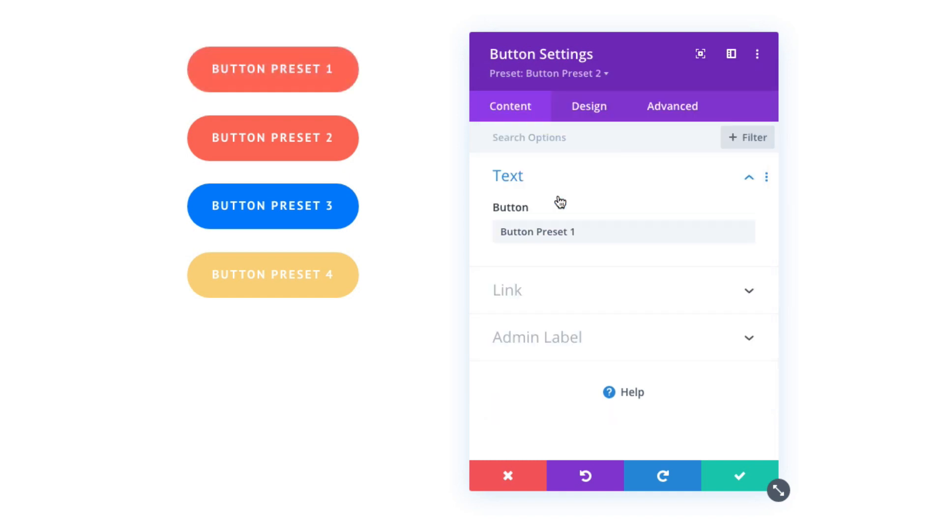
# Review Button Preset 1's design and advanced options in its preset editor, save it and assign the Button Default Preset to the button.
pyautogui.click(588, 76)
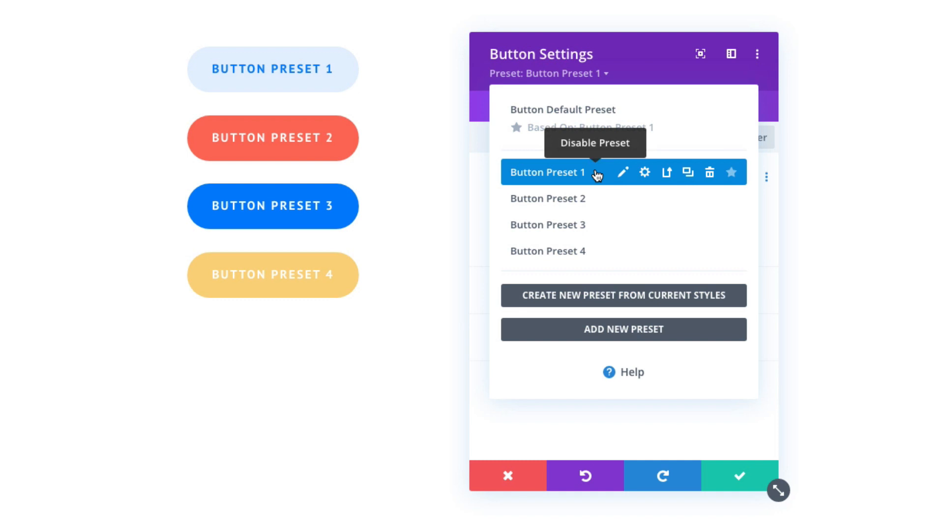
pyautogui.click(623, 173)
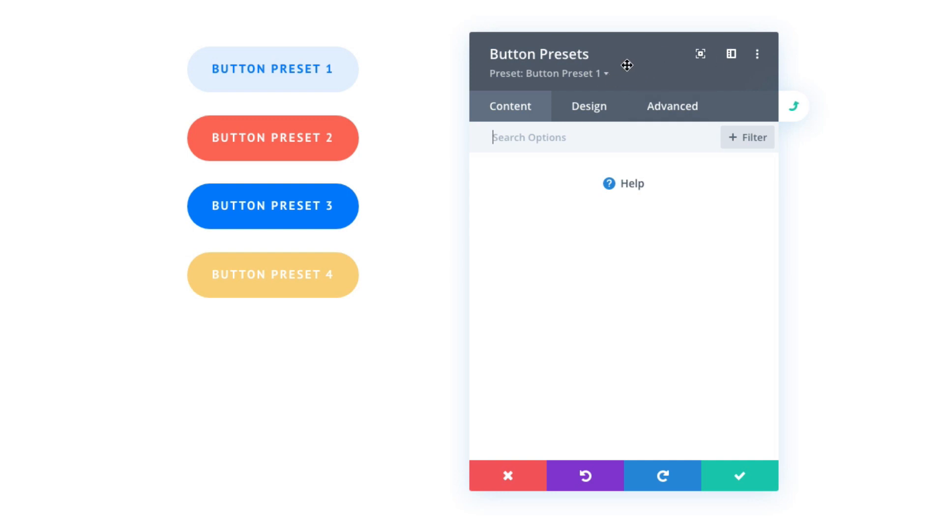
pyautogui.click(606, 117)
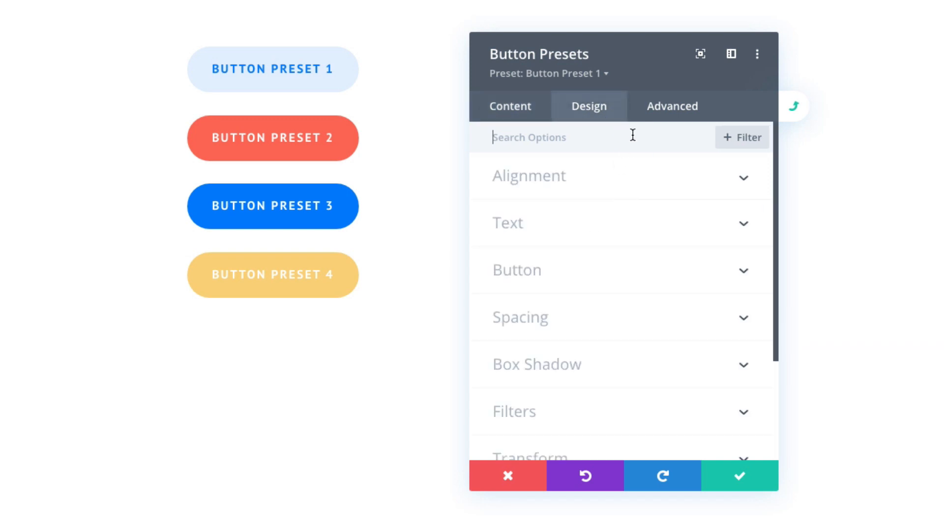
pyautogui.click(652, 118)
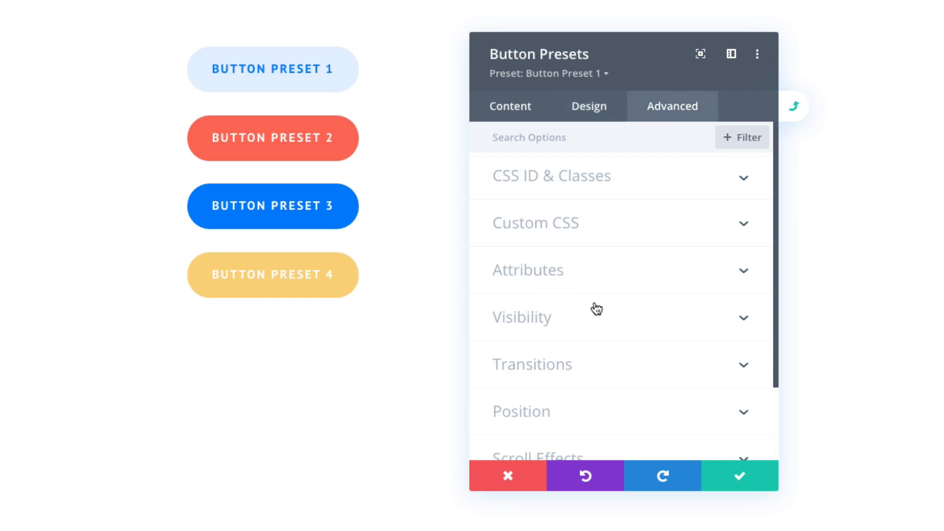
pyautogui.click(726, 487)
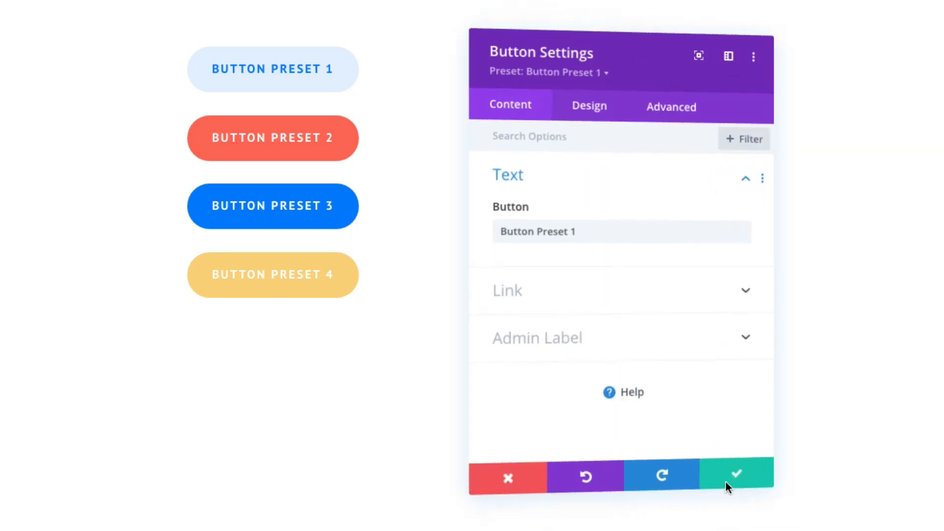
pyautogui.click(584, 79)
pyautogui.click(592, 138)
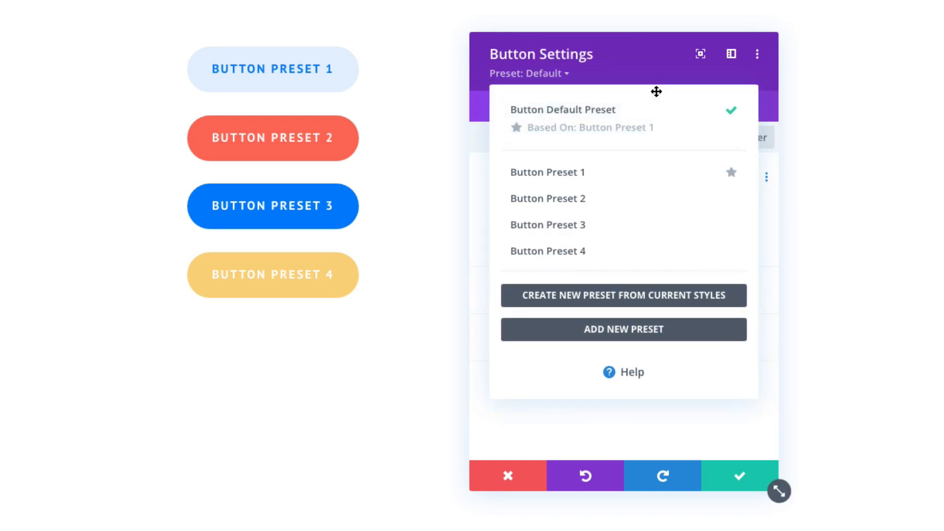
# Open Button Preset 1 for editing and switch back to the Button Default Preset.
pyautogui.moveTo(578, 172)
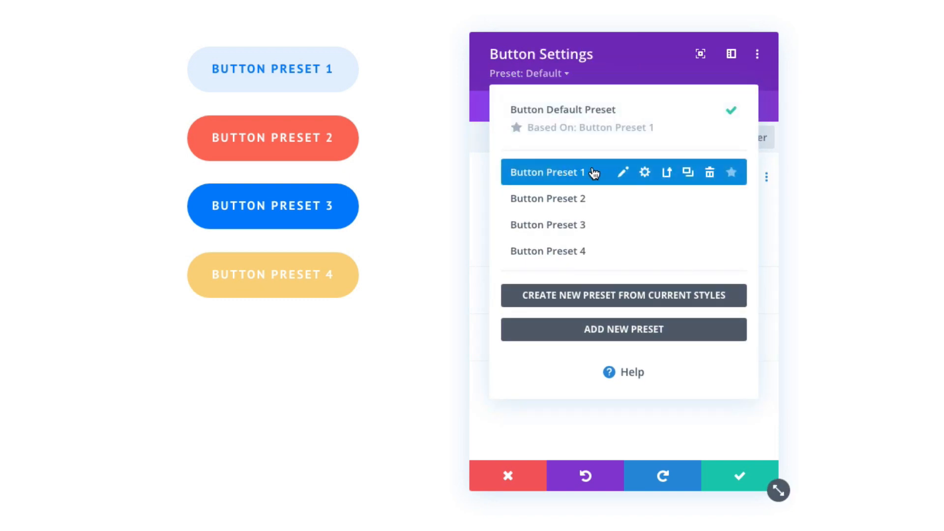
pyautogui.click(625, 173)
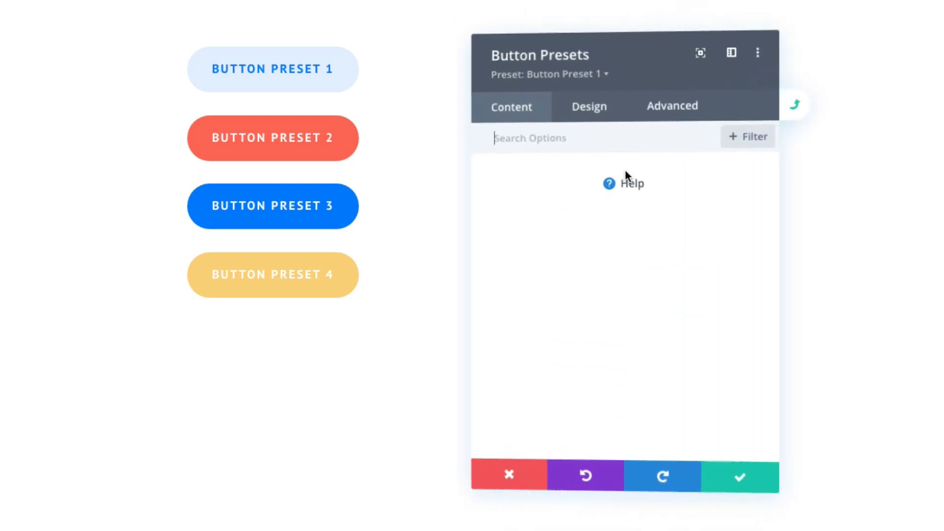
pyautogui.click(566, 75)
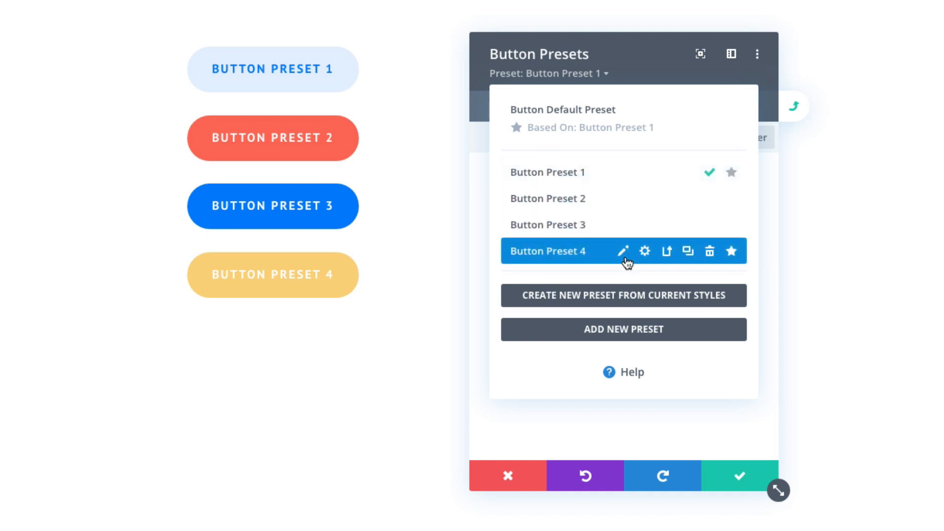
pyautogui.click(617, 111)
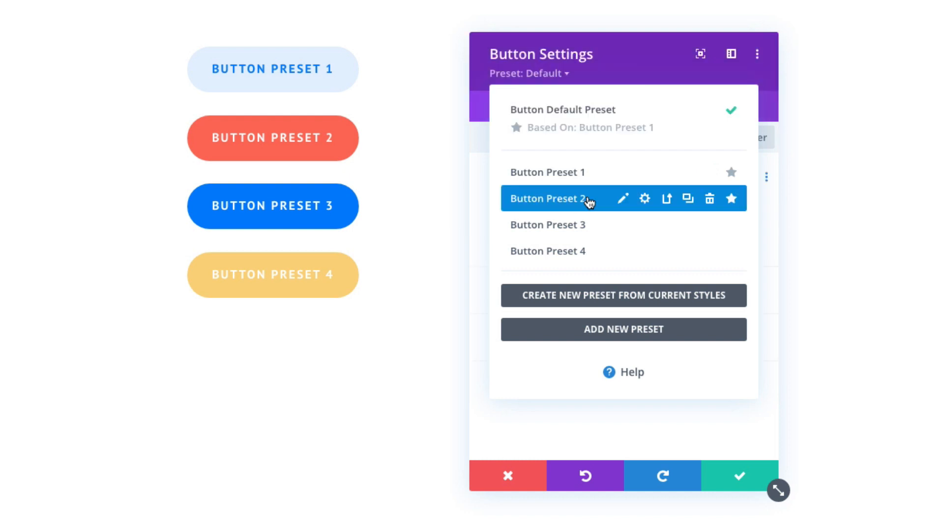
# View the name and default assignment options in Button Preset 2's preset settings and save them.
pyautogui.click(645, 199)
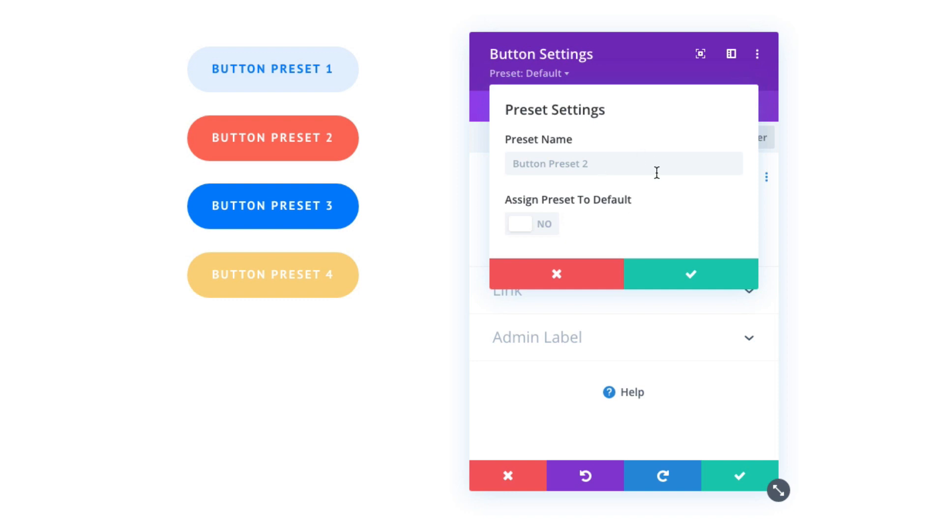
pyautogui.click(590, 164)
pyautogui.click(678, 279)
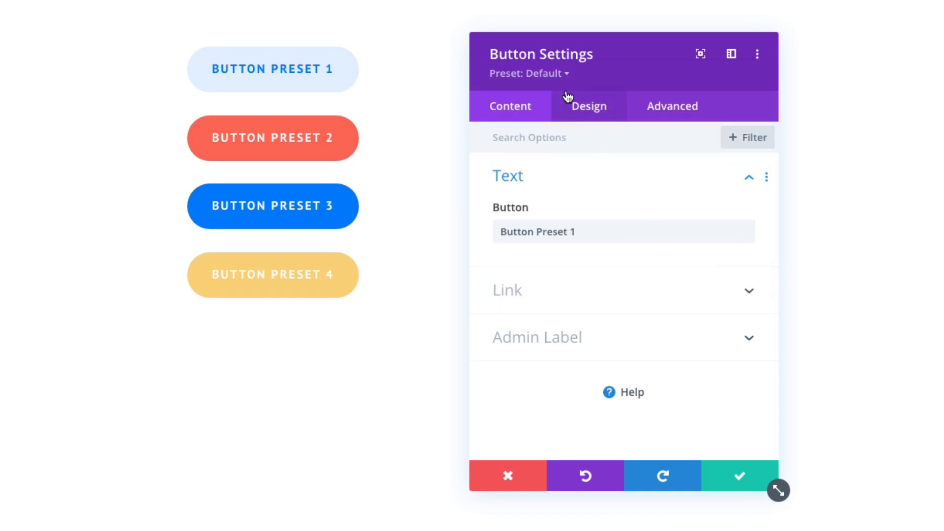
# Try to update Button Preset 2 with the button's current styles from the preset list.
pyautogui.click(564, 75)
pyautogui.moveTo(612, 199)
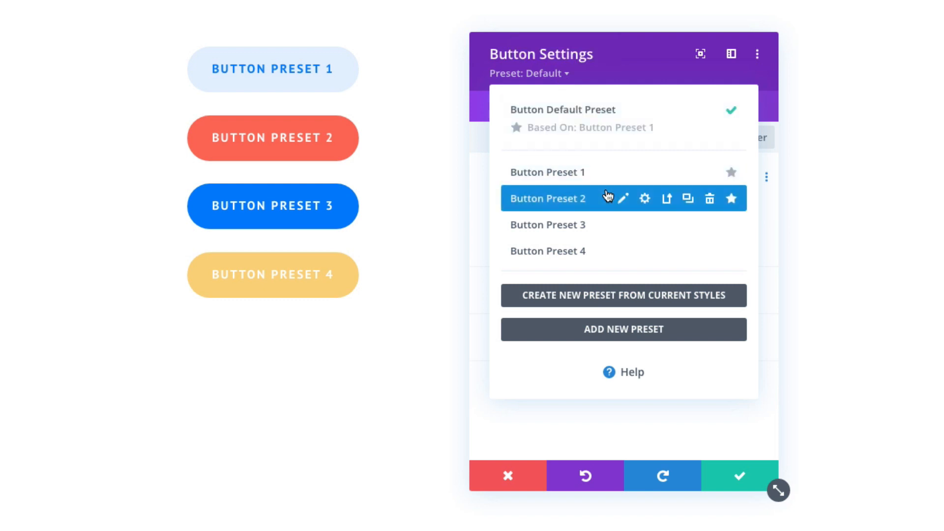
pyautogui.click(667, 199)
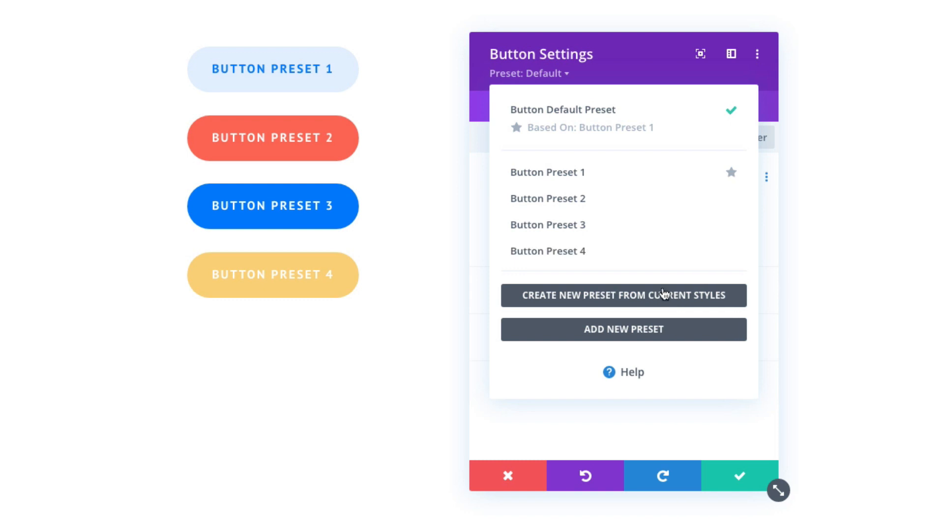
pyautogui.moveTo(595, 198)
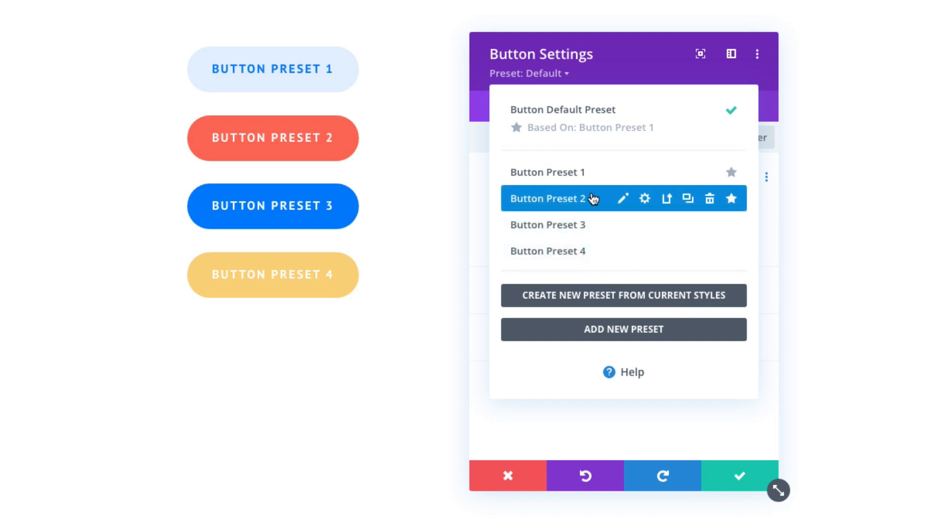
# Start duplicating Button Preset 2, cancel the duplicate's settings and try to delete the preset.
pyautogui.click(689, 198)
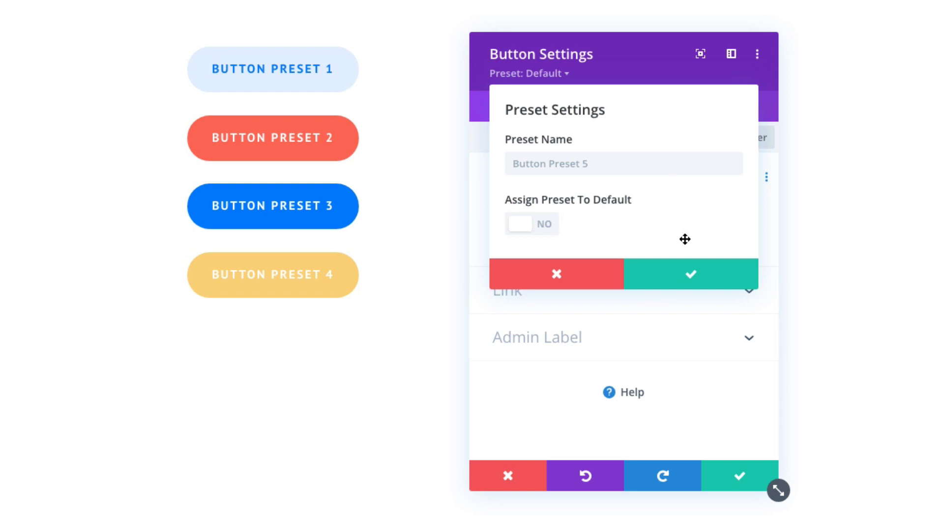
pyautogui.click(575, 275)
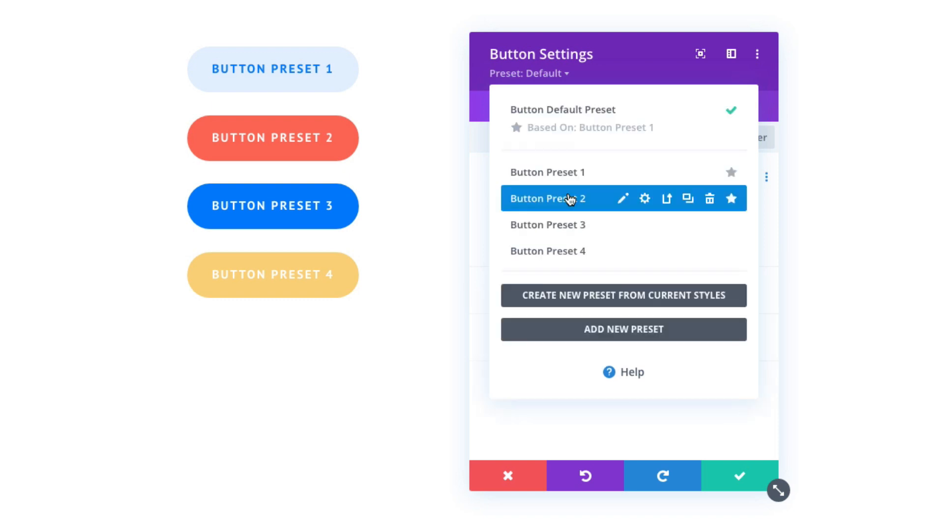
pyautogui.click(710, 199)
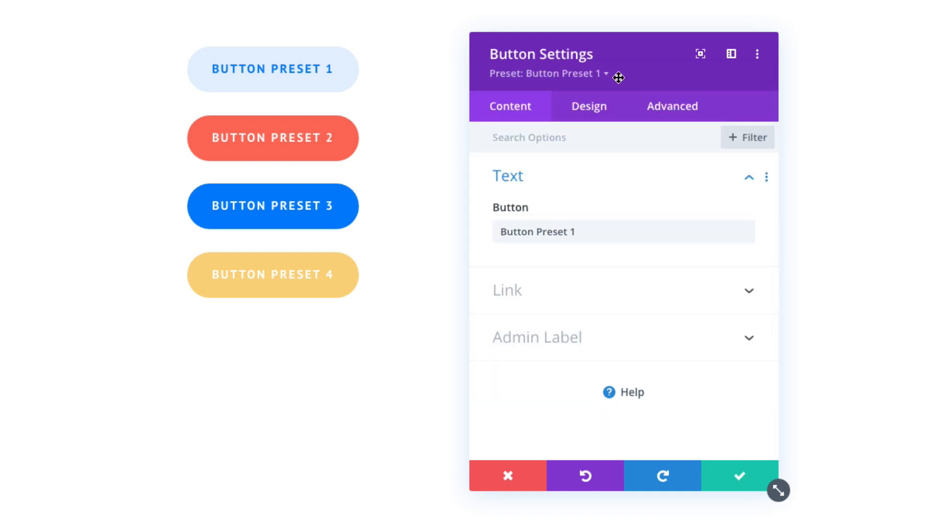
# View the button's preset list, open Button Preset 1's style for editing from the module options, and return to the button settings.
pyautogui.click(590, 79)
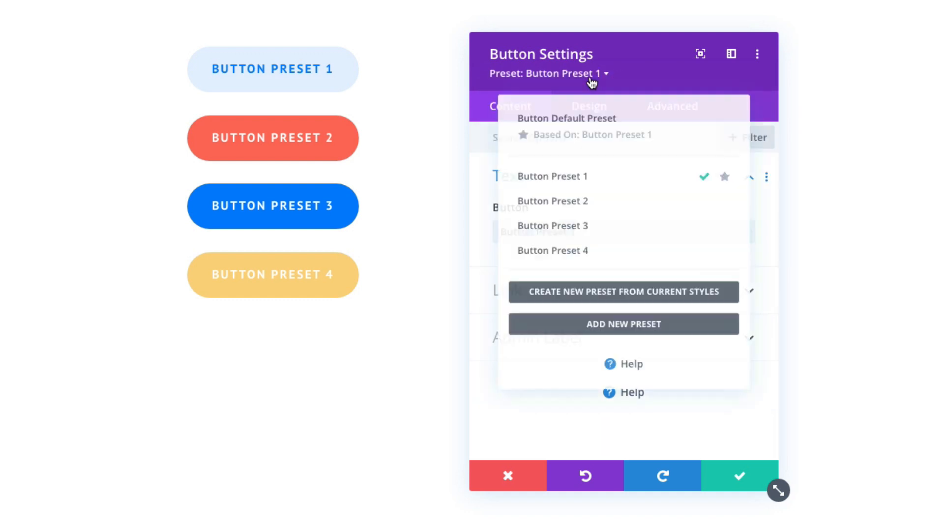
pyautogui.click(591, 80)
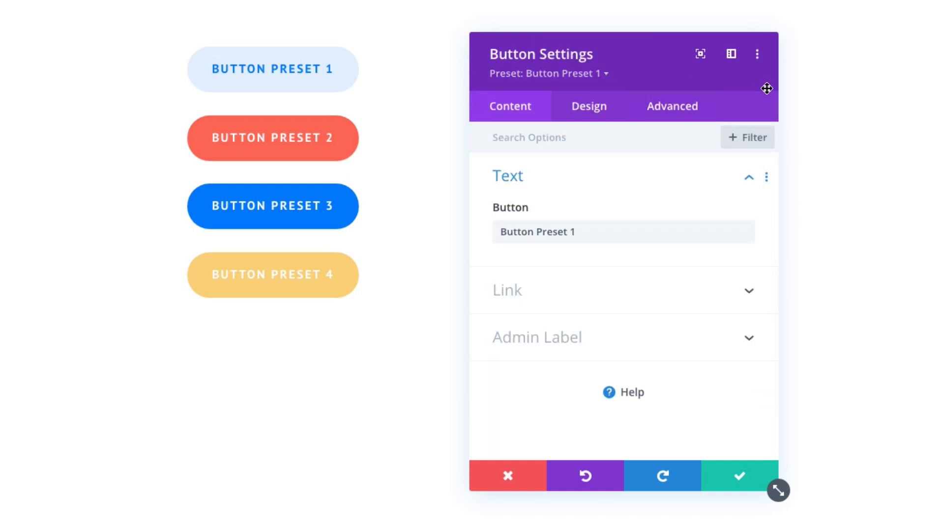
pyautogui.click(757, 55)
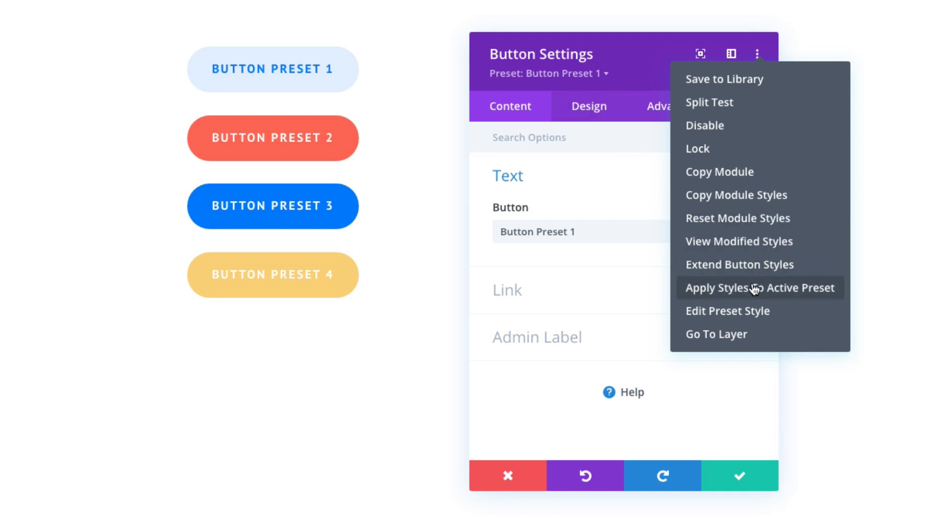
pyautogui.click(745, 317)
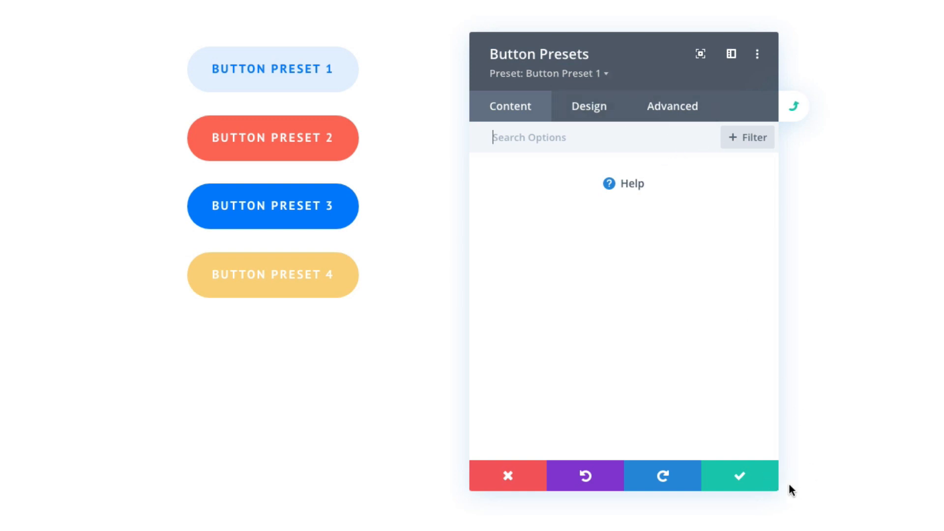
pyautogui.click(794, 111)
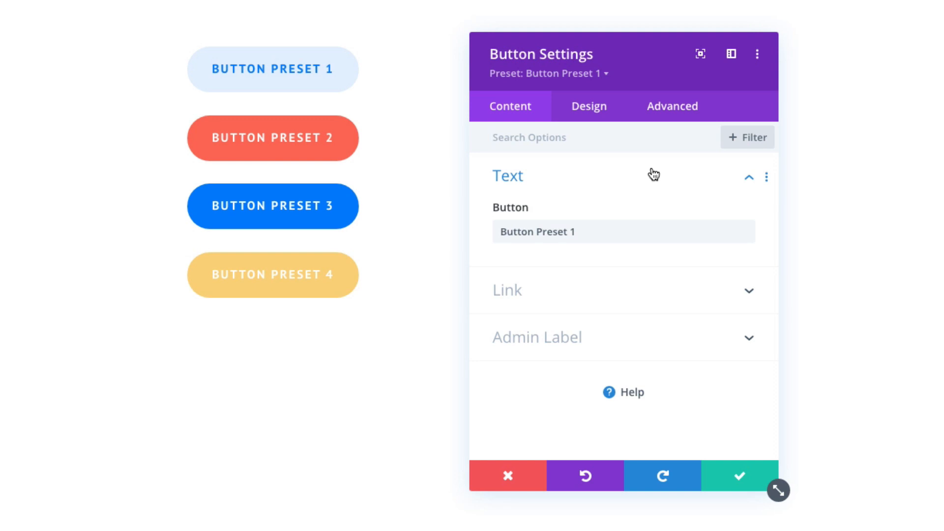
# Review the button's custom design styles and the preset actions available for the whole Button option group.
pyautogui.click(592, 116)
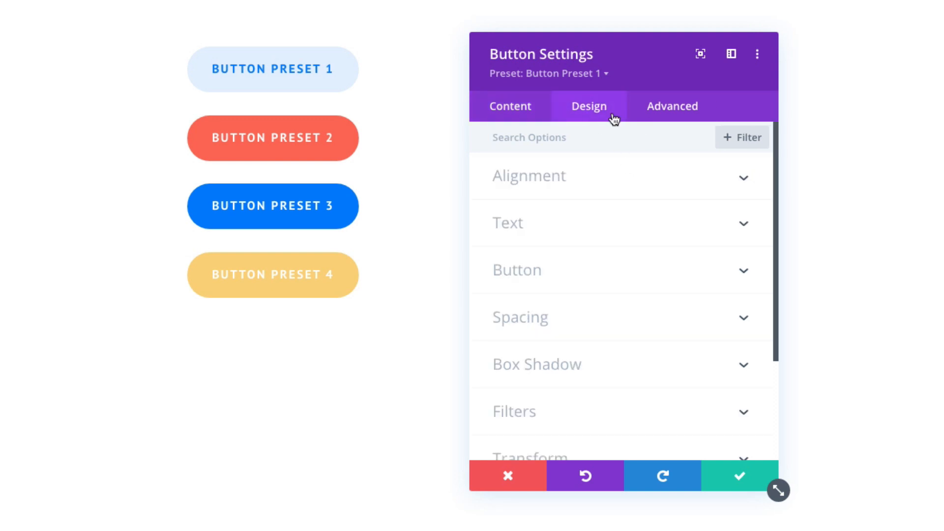
pyautogui.click(573, 274)
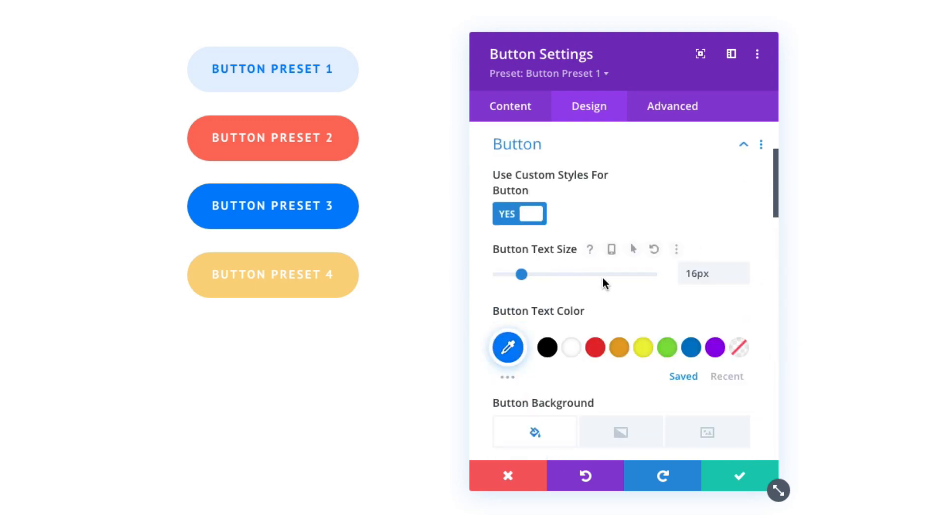
pyautogui.scroll(-3, 605, 281)
pyautogui.scroll(4, 604, 284)
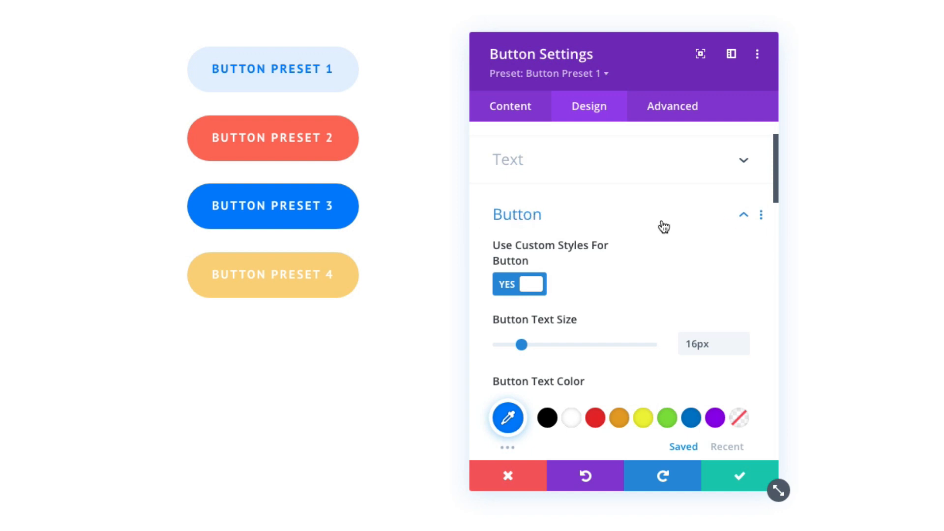
pyautogui.click(761, 216)
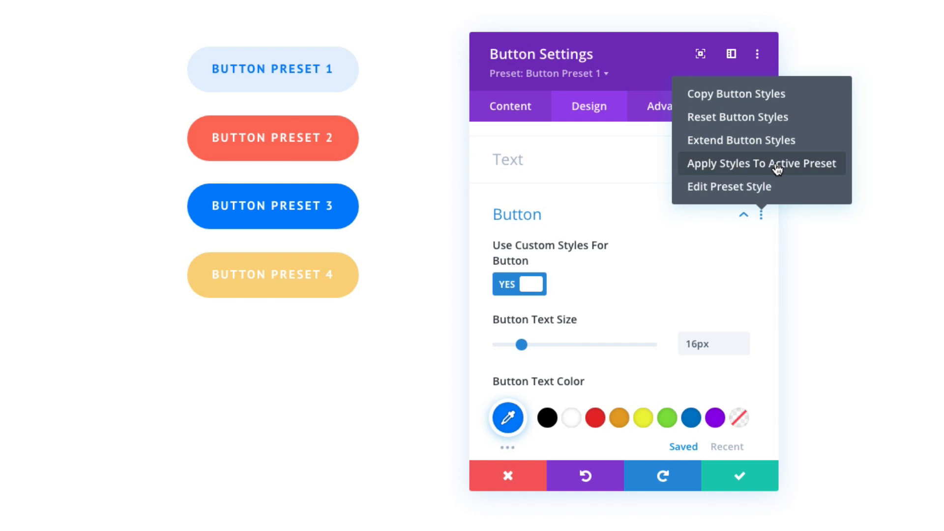
pyautogui.click(761, 216)
pyautogui.click(609, 220)
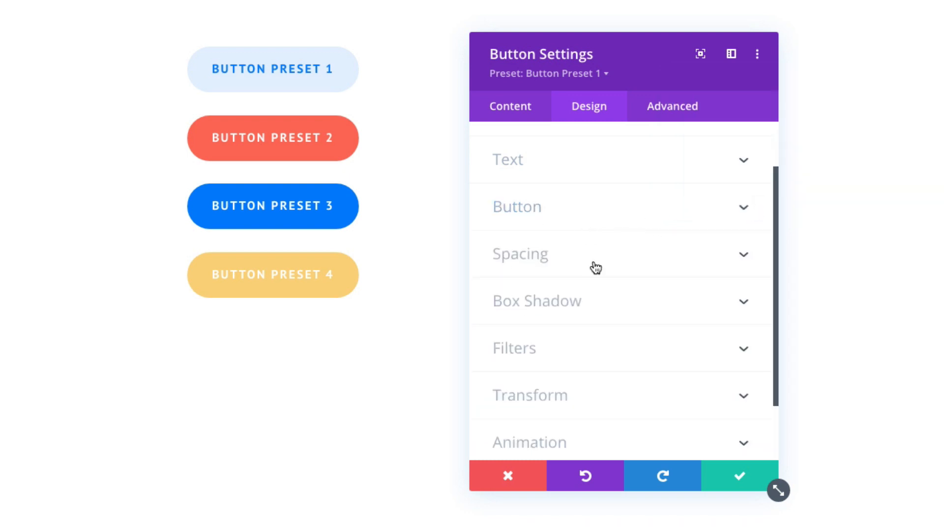
# Review the preset actions for the single Button Border Width option and choose to edit its preset style.
pyautogui.click(575, 223)
pyautogui.scroll(-5, 643, 268)
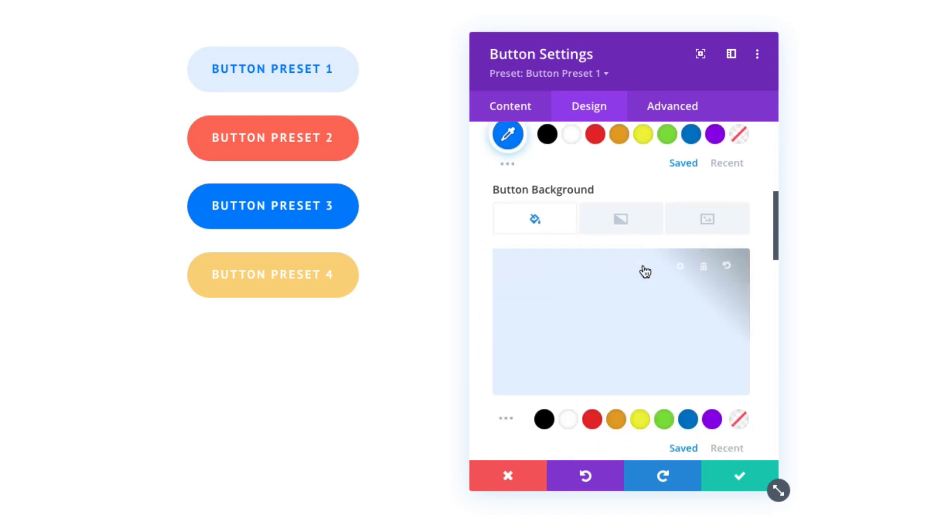
pyautogui.scroll(-5, 645, 272)
pyautogui.scroll(1, 645, 272)
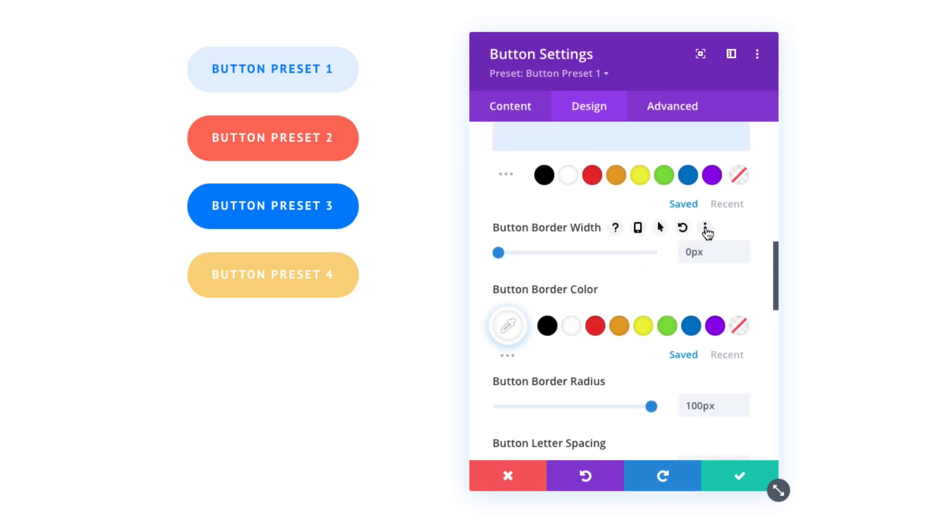
pyautogui.click(705, 228)
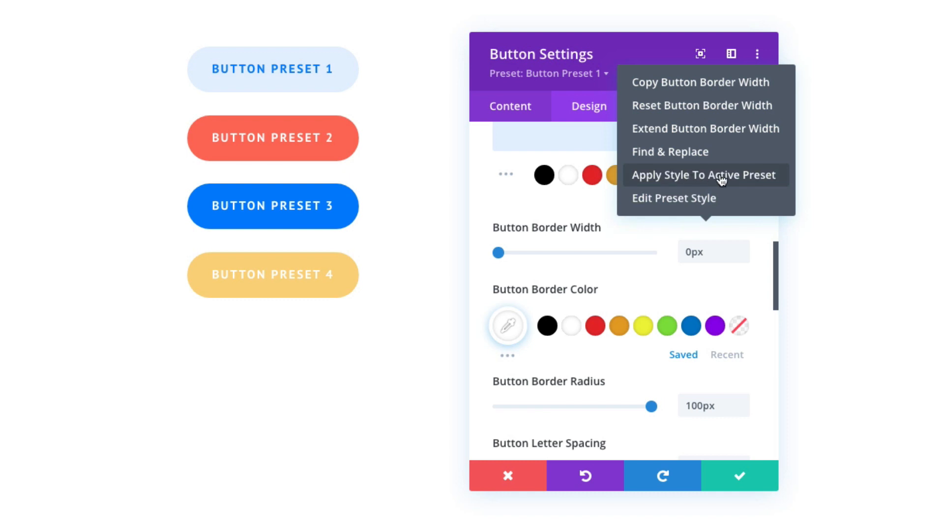
pyautogui.click(669, 200)
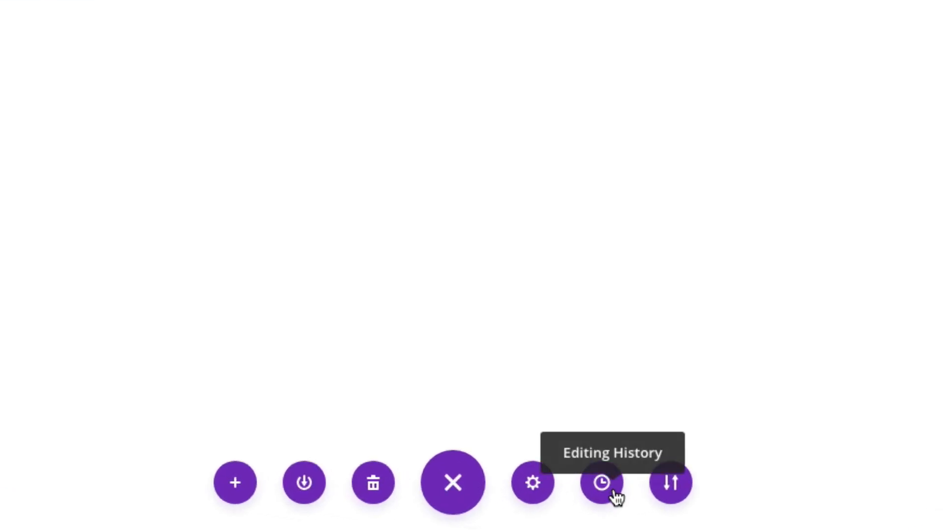
# Restore the global history state "Preset Deleted For Button" from 06/30, 3:26 PM.
pyautogui.click(601, 483)
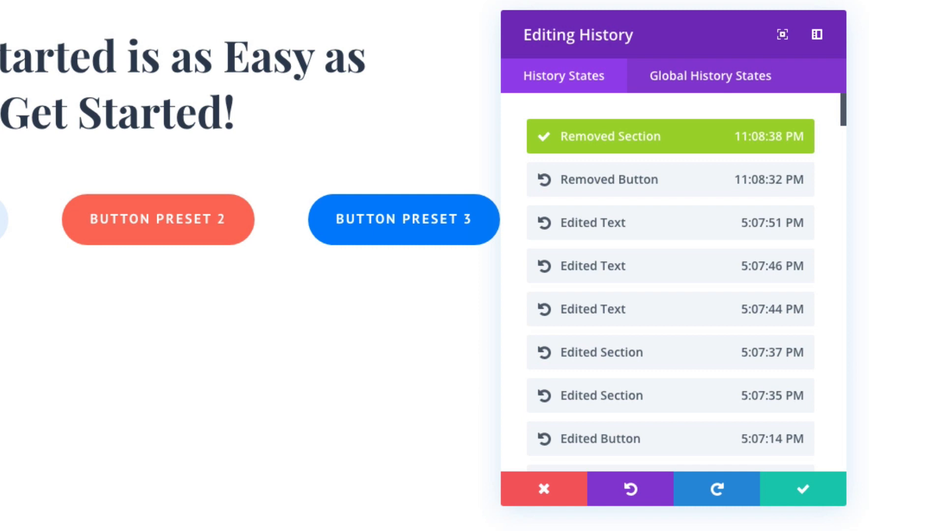
pyautogui.click(688, 87)
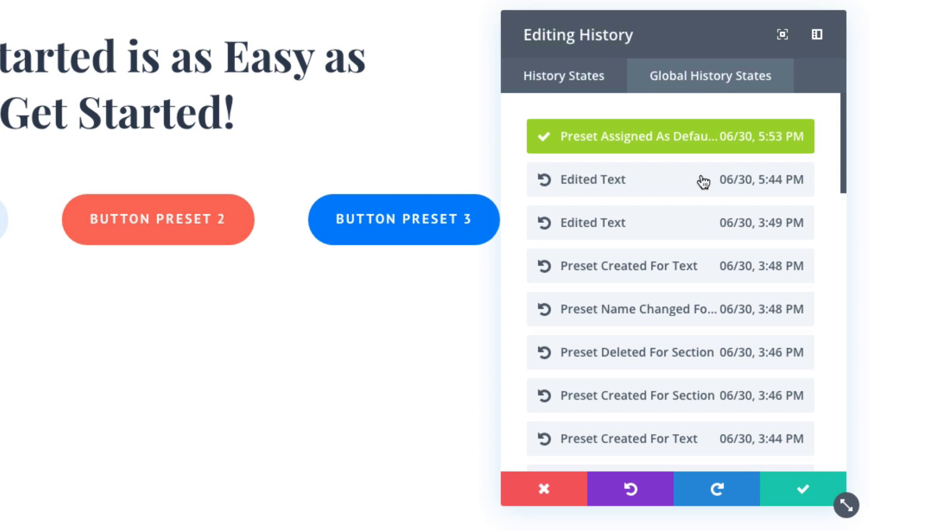
pyautogui.scroll(-8, 703, 182)
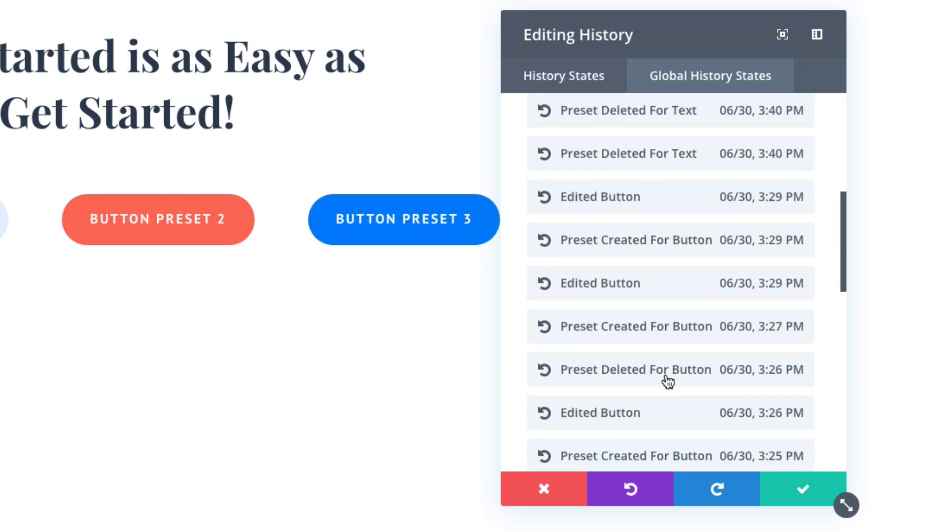
pyautogui.click(667, 381)
# Restore the global states "Preset Created For Button" and "Edited Button" from 3:29 PM, ending on "Preset Created For Button" from 3:27 PM.
pyautogui.scroll(-2, 668, 381)
pyautogui.scroll(3, 667, 382)
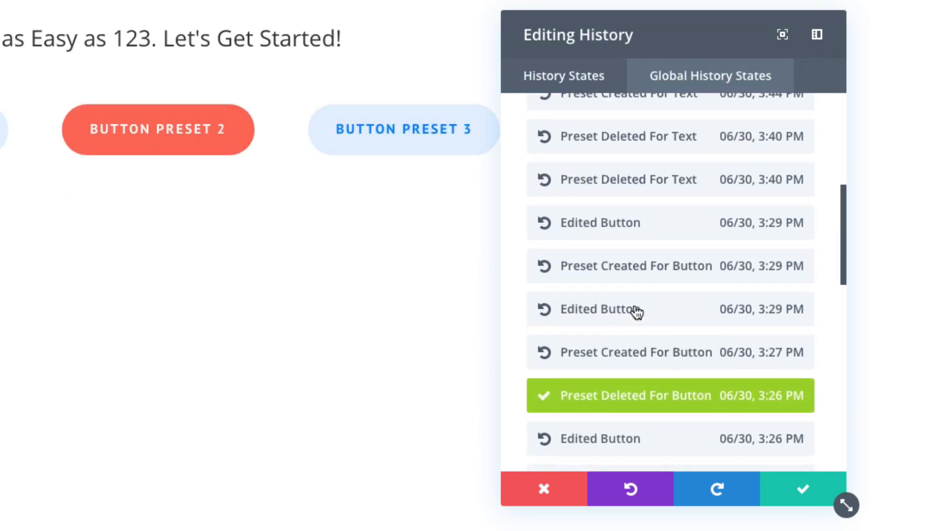
pyautogui.click(626, 269)
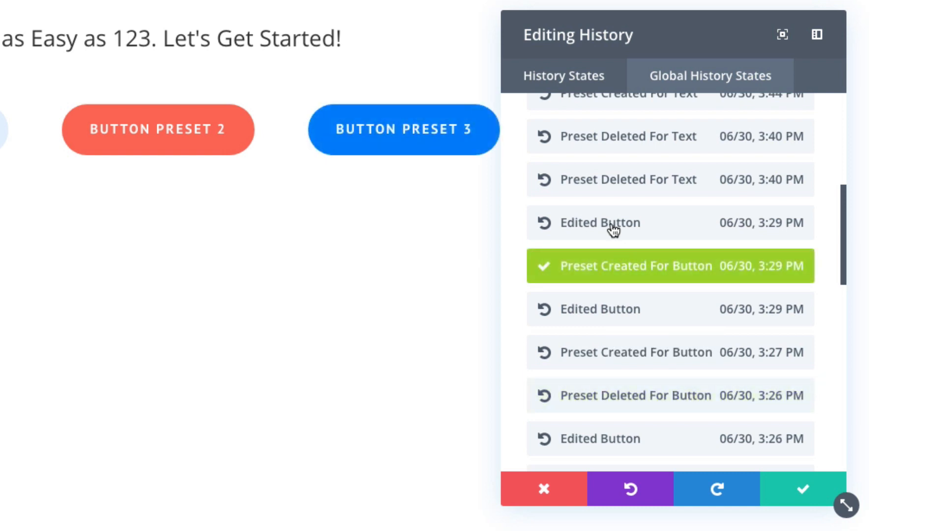
pyautogui.click(613, 229)
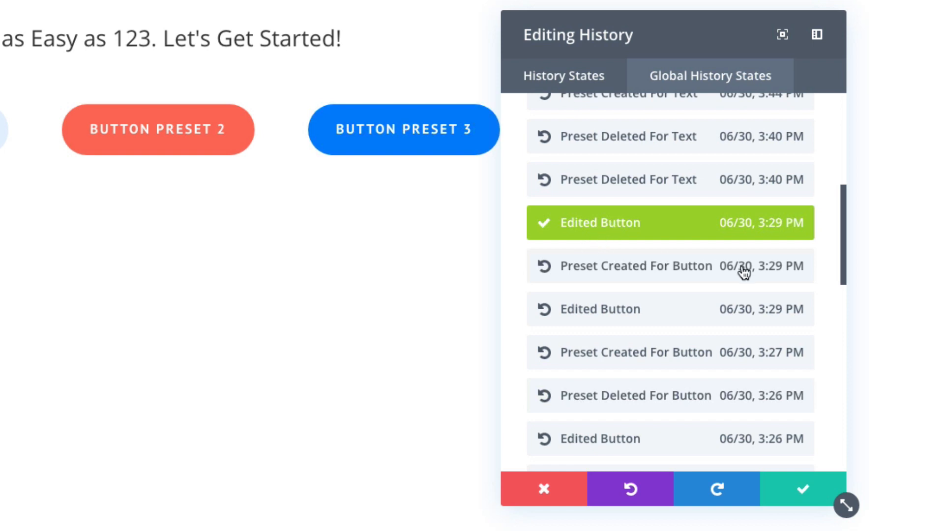
pyautogui.click(732, 349)
pyautogui.scroll(-5, 713, 363)
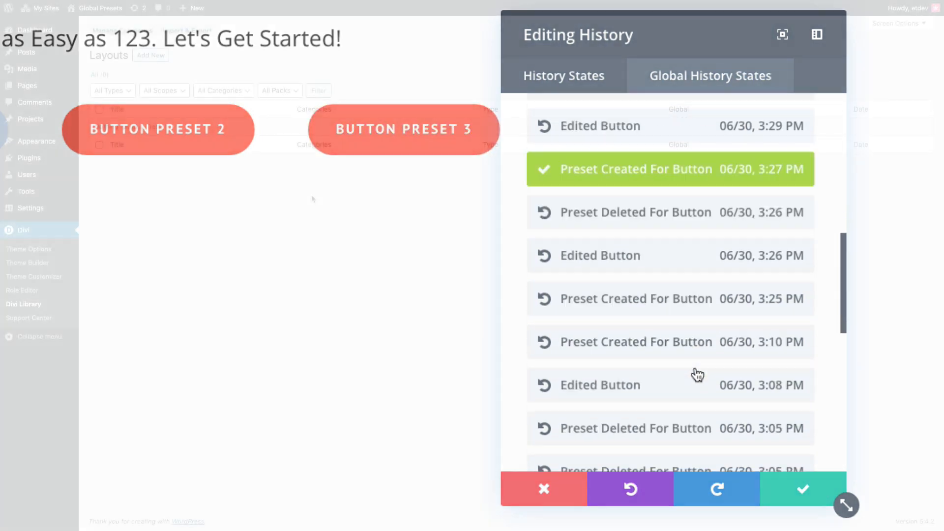
pyautogui.scroll(6, 697, 375)
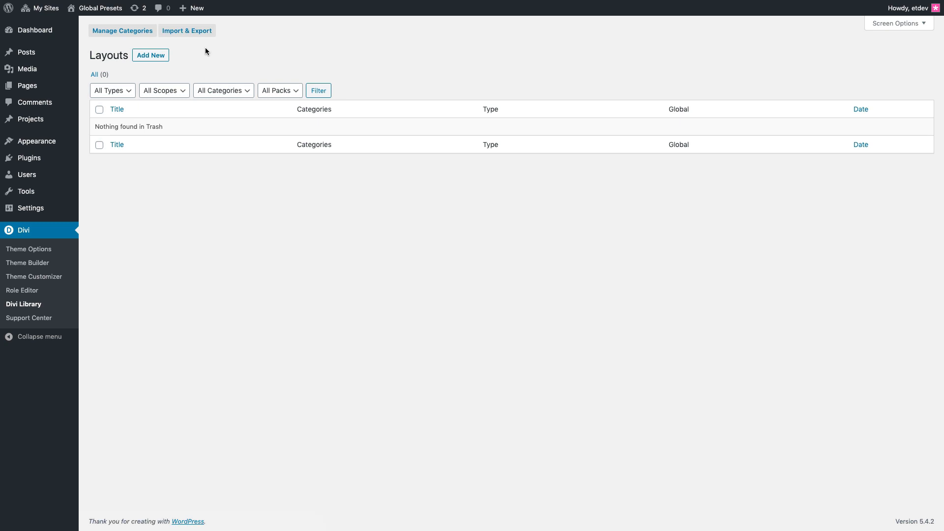
# Import the Divi Builder Layouts (1) file into the Divi Library with its presets included and locate the imported button preset.
pyautogui.click(185, 31)
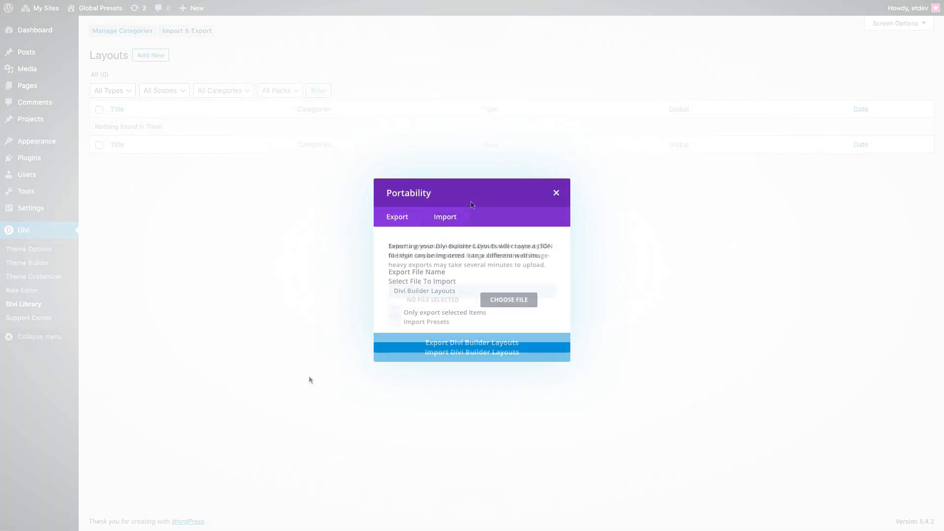
pyautogui.moveTo(309, 376); pyautogui.dragTo(436, 300)
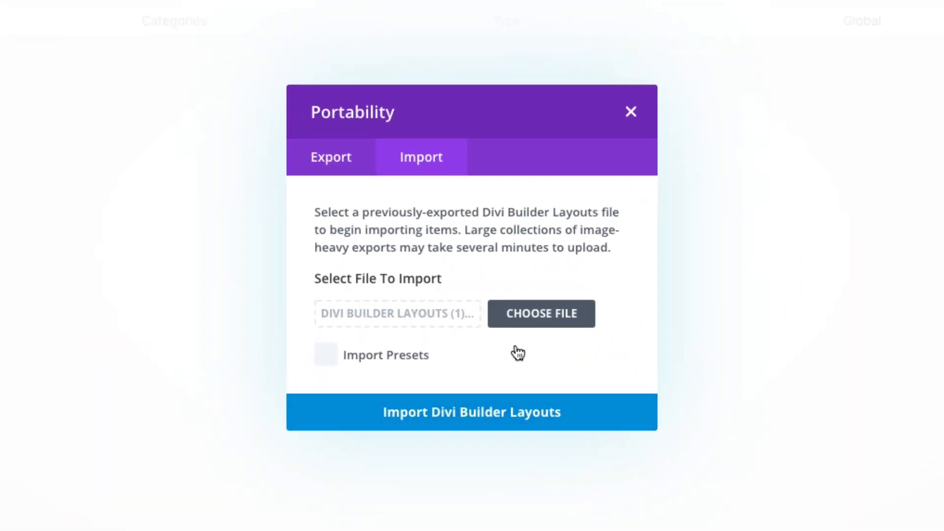
pyautogui.click(326, 362)
pyautogui.click(502, 417)
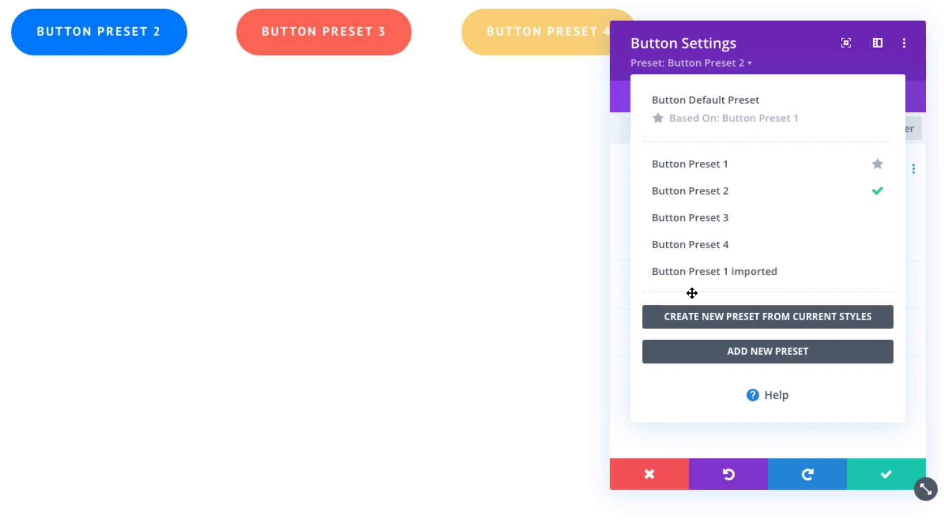
pyautogui.moveTo(744, 282)
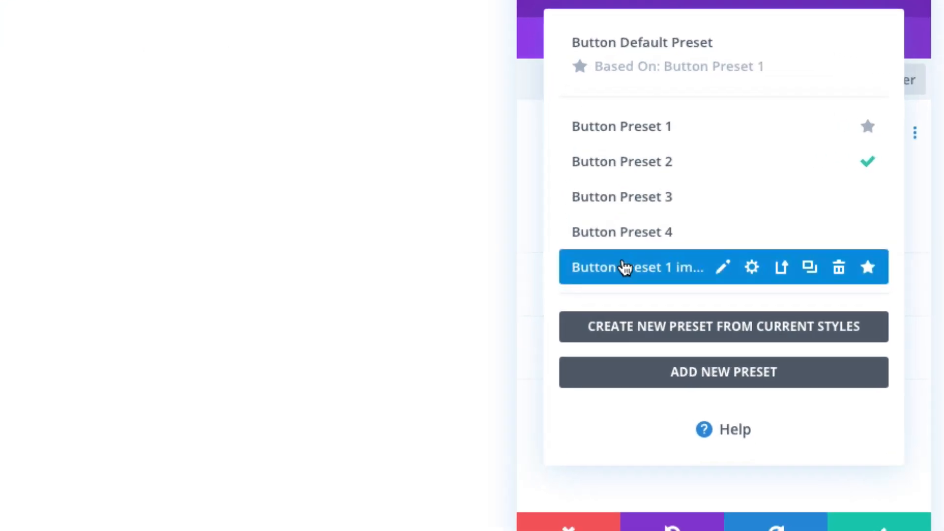